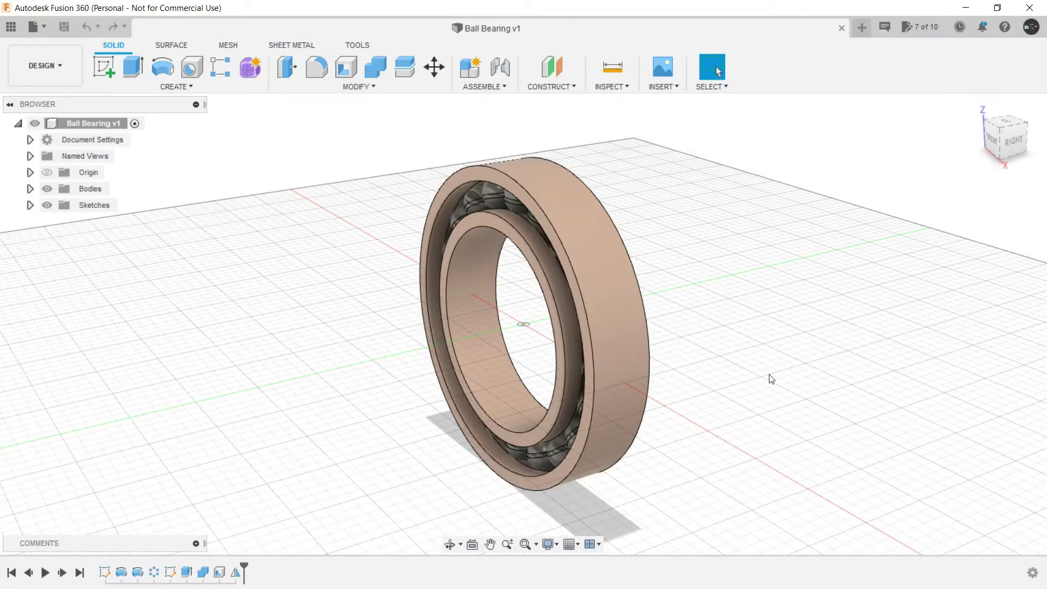
- Orbit the finished bearing to inspect it from several angles, ending on a front view
{"action": "scroll", "coordinate": [661, 346], "scroll_direction": "down", "scroll_amount": 2}
{"action": "scroll", "coordinate": [654, 347], "scroll_direction": "up", "scroll_amount": 3}
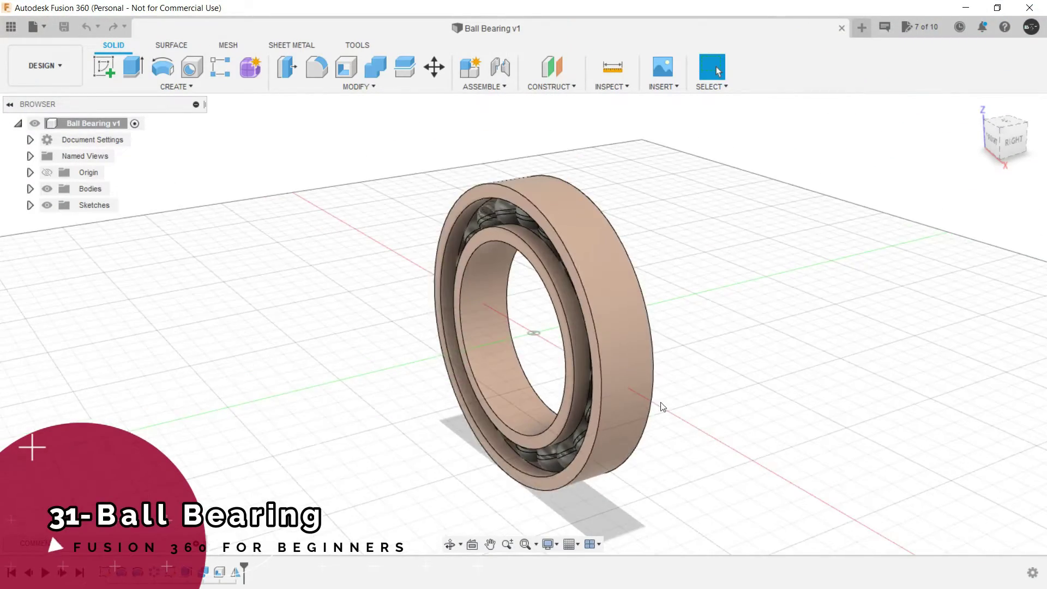
{"action": "middle_click_drag", "start_coordinate": [402, 437], "coordinate": [579, 386], "text": "shift"}
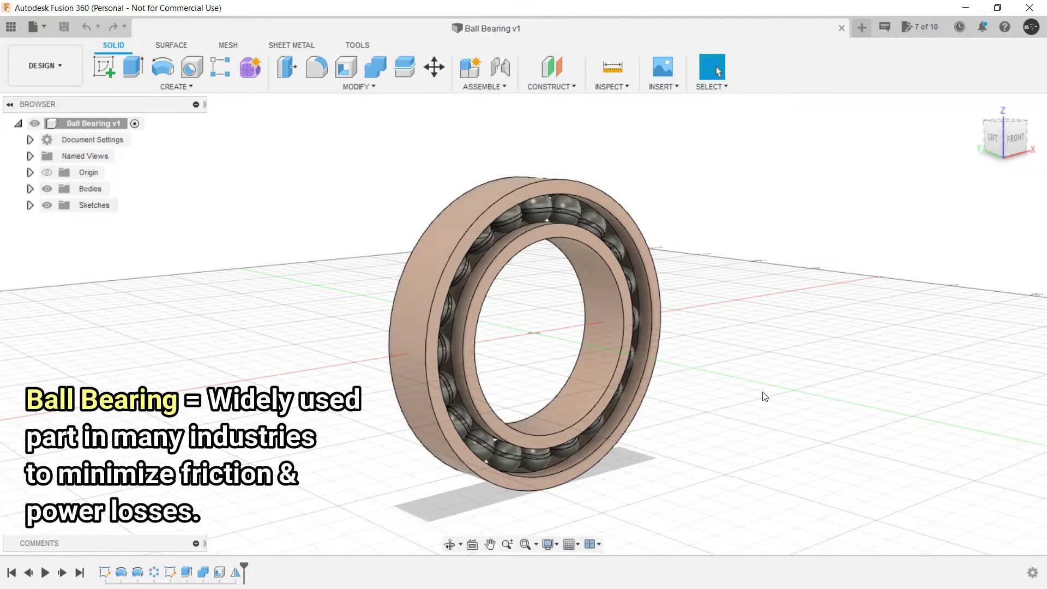
{"action": "scroll", "coordinate": [764, 396], "scroll_direction": "down", "scroll_amount": 2}
{"action": "middle_click_drag", "start_coordinate": [760, 395], "coordinate": [645, 371], "text": "shift"}
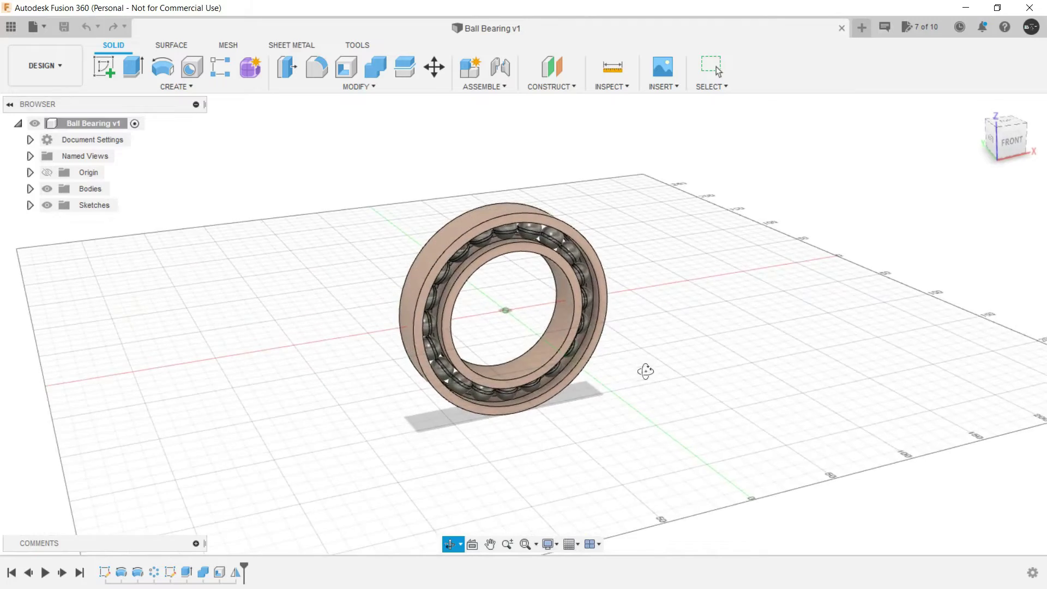
{"action": "scroll", "coordinate": [616, 251], "scroll_direction": "up", "scroll_amount": 3}
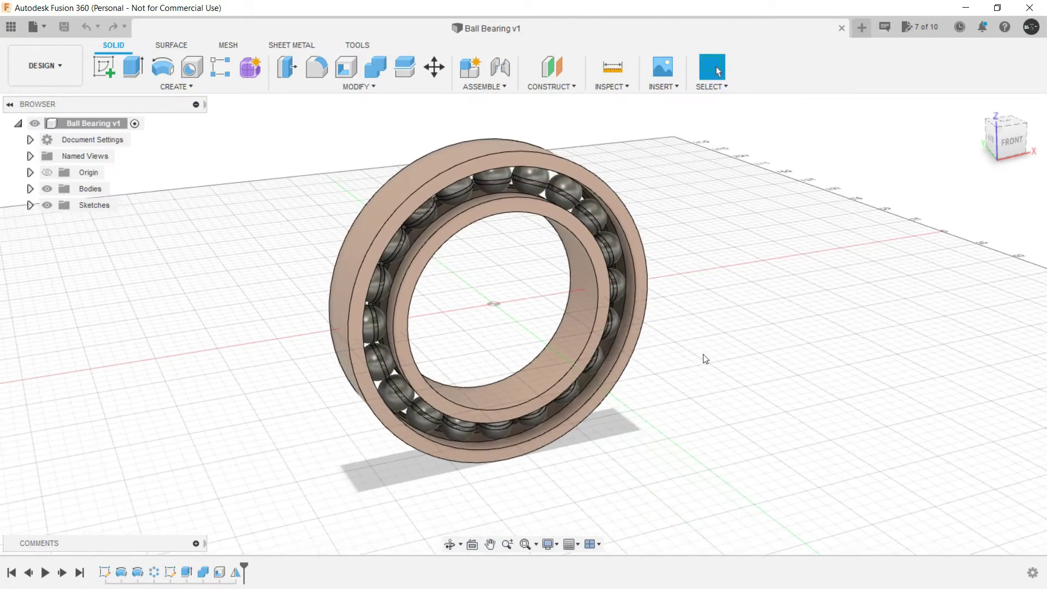
{"action": "mouse_move", "coordinate": [699, 372]}
{"action": "middle_mouse_down", "text": "shift"}
{"action": "mouse_move", "coordinate": [645, 369]}
{"action": "mouse_move", "coordinate": [691, 345]}
{"action": "mouse_move", "coordinate": [694, 381]}
{"action": "mouse_move", "coordinate": [640, 381]}
{"action": "mouse_move", "coordinate": [666, 357]}
{"action": "mouse_move", "coordinate": [702, 350]}
{"action": "mouse_move", "coordinate": [699, 360]}
{"action": "middle_mouse_up", "text": "shift"}
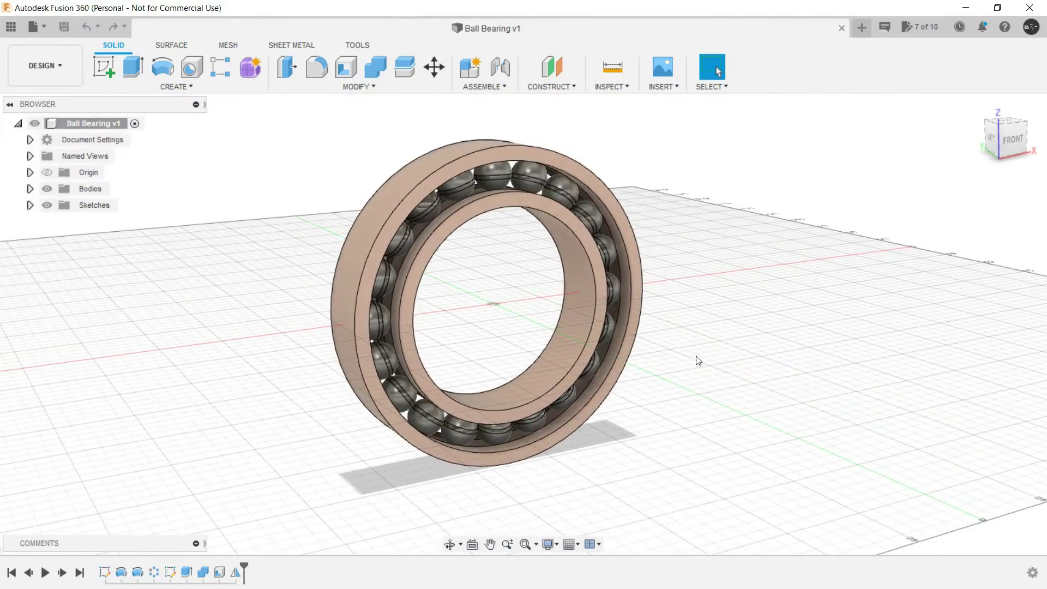
- Start a new empty design with a sketch on the vertical side plane
{"action": "left_click", "coordinate": [862, 28]}
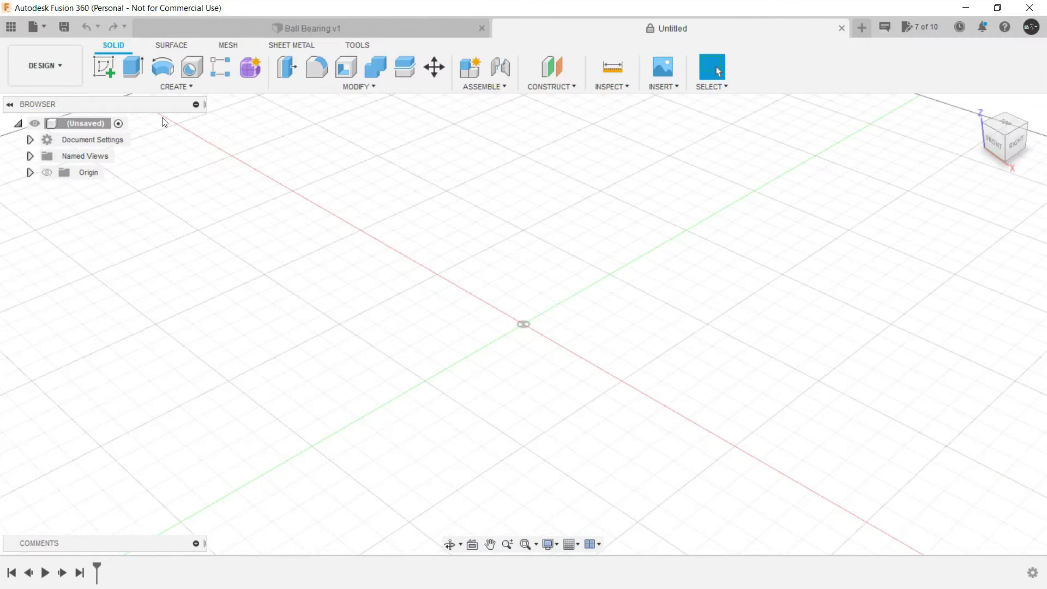
{"action": "left_click", "coordinate": [103, 72]}
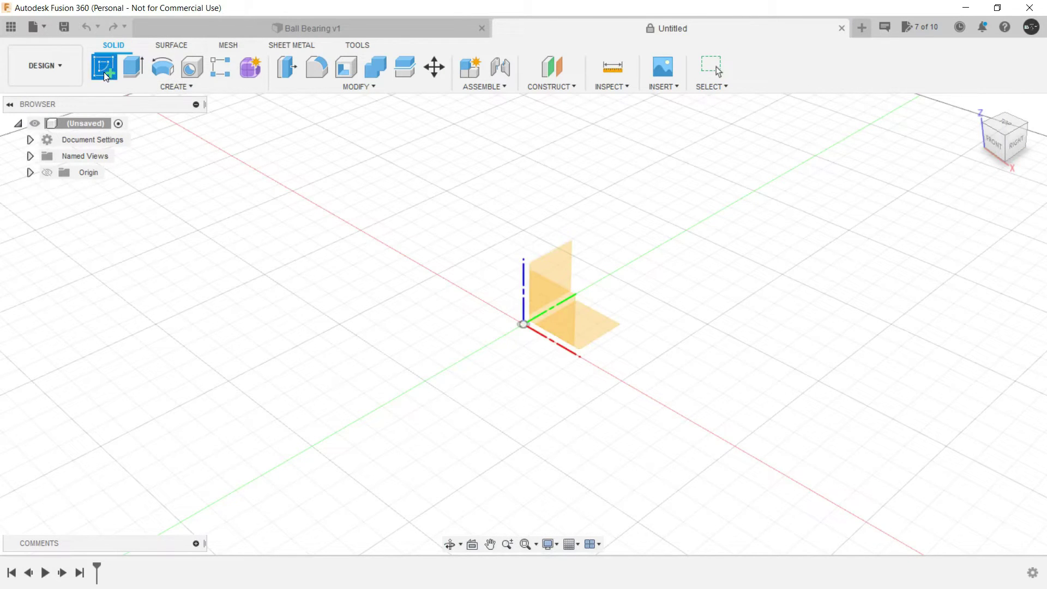
{"action": "left_click", "coordinate": [552, 260]}
{"action": "middle_click_drag", "start_coordinate": [532, 223], "coordinate": [540, 257]}
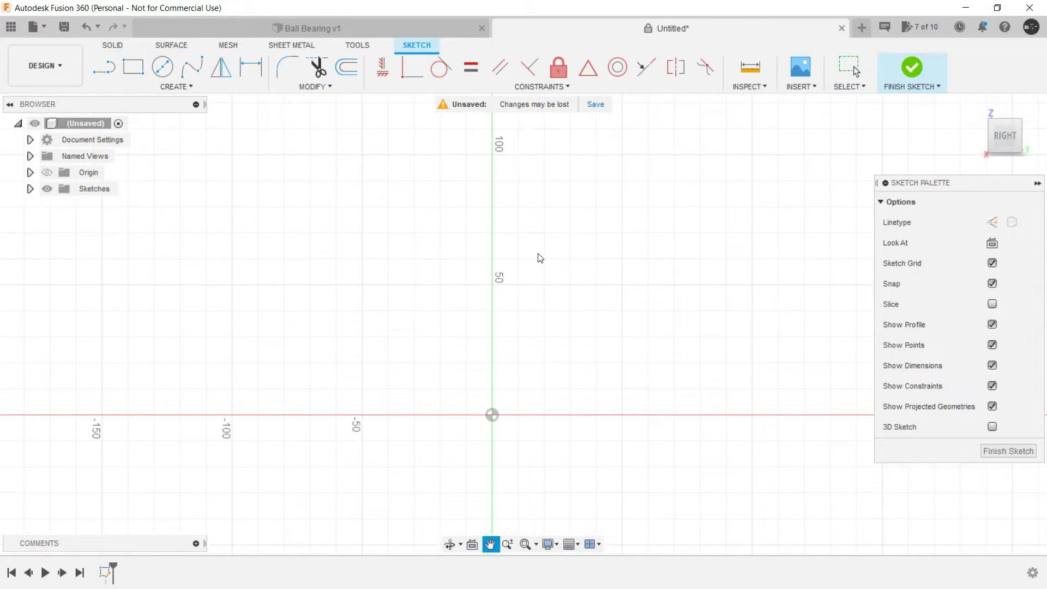
- Draw a small center rectangle on the vertical axis above the origin
{"action": "left_click", "coordinate": [206, 90]}
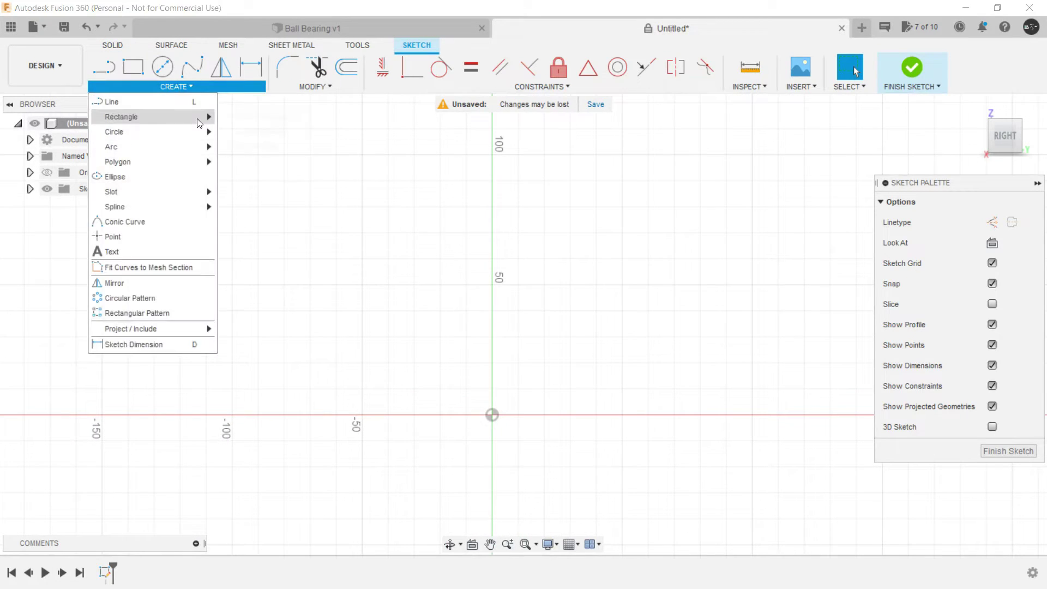
{"action": "left_click", "coordinate": [263, 146]}
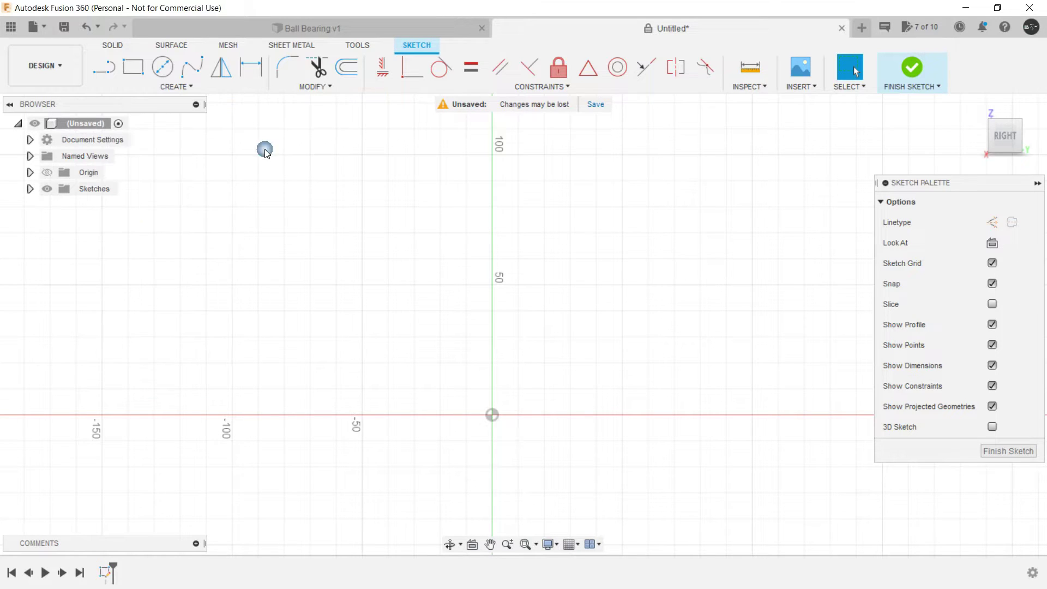
{"action": "left_click", "coordinate": [492, 206]}
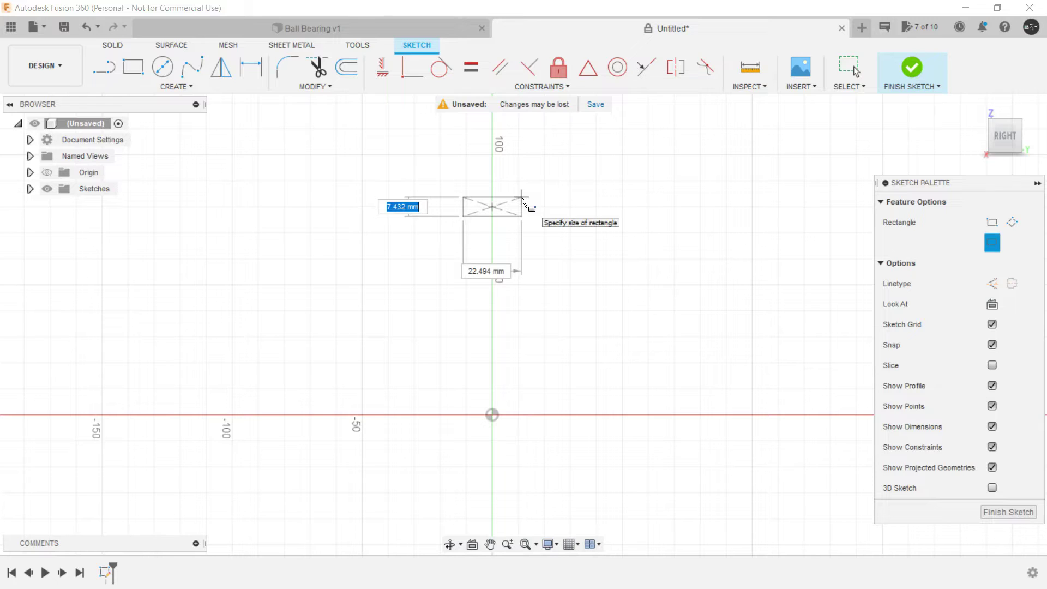
{"action": "left_click", "coordinate": [524, 203]}
{"action": "key", "text": "Escape"}
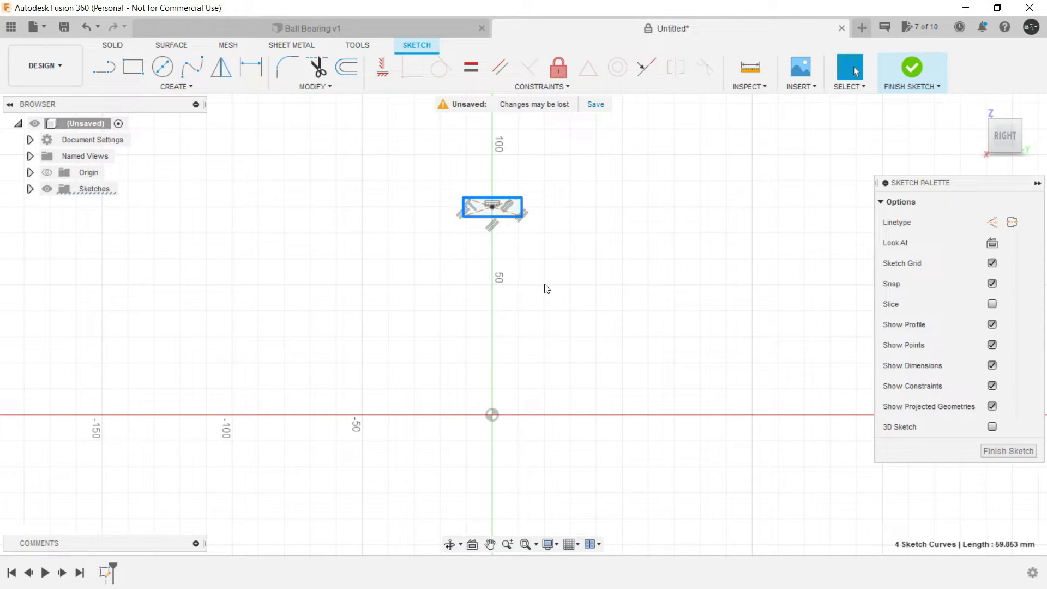
- Copy the rectangle 20 mm straight down using Move/Copy
{"action": "key", "text": "m"}
{"action": "left_click_drag", "start_coordinate": [496, 154], "coordinate": [473, 222]}
{"action": "scroll", "coordinate": [497, 205], "scroll_direction": "up", "scroll_amount": 4}
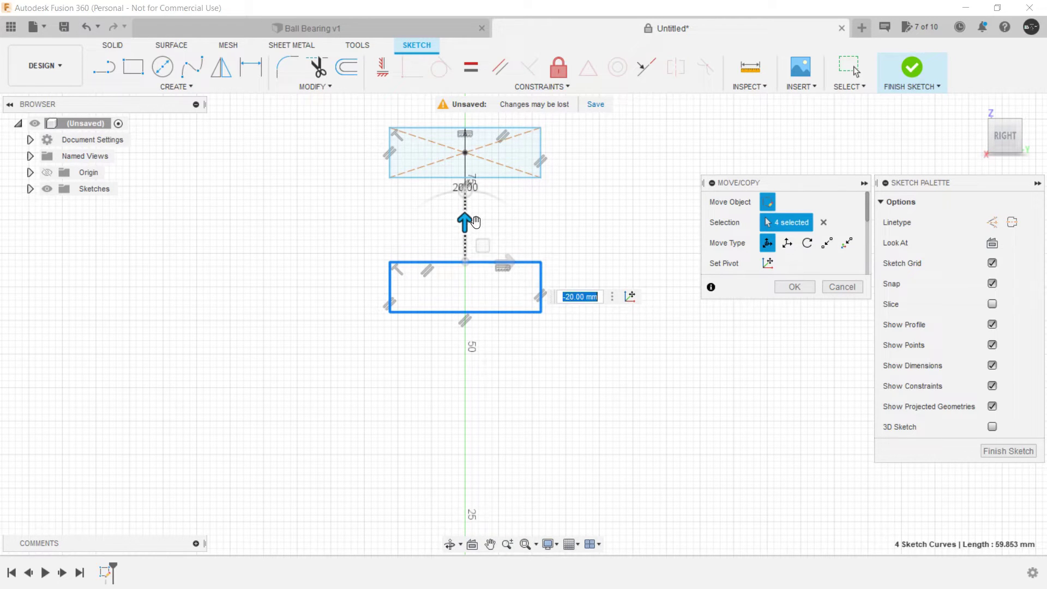
{"action": "left_click", "coordinate": [795, 287]}
{"action": "scroll", "coordinate": [731, 311], "scroll_direction": "down", "scroll_amount": 3}
{"action": "middle_click_drag", "start_coordinate": [725, 309], "coordinate": [656, 306]}
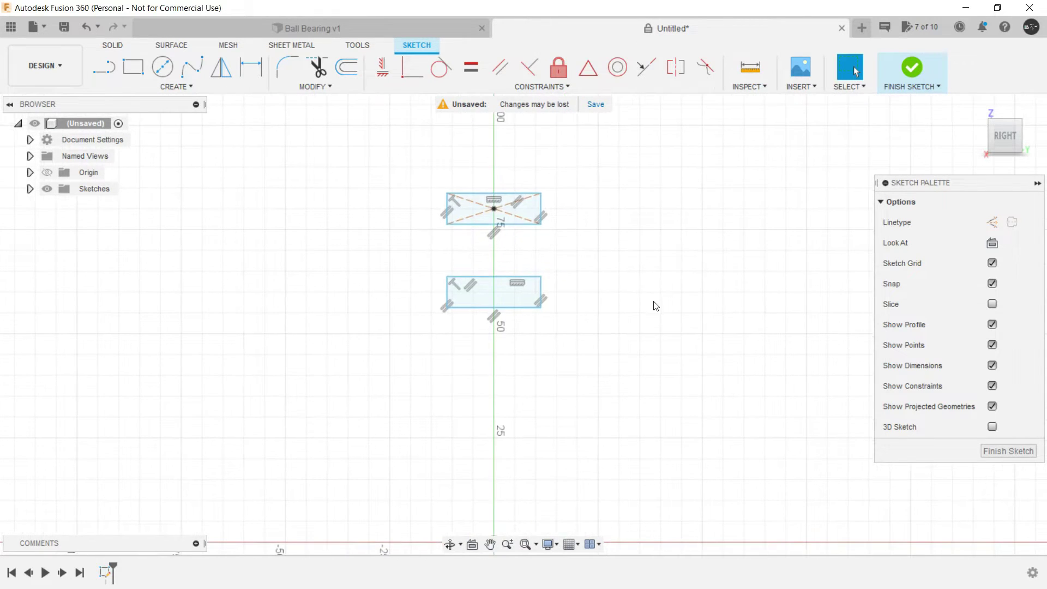
{"action": "middle_click_drag", "start_coordinate": [615, 226], "coordinate": [621, 227]}
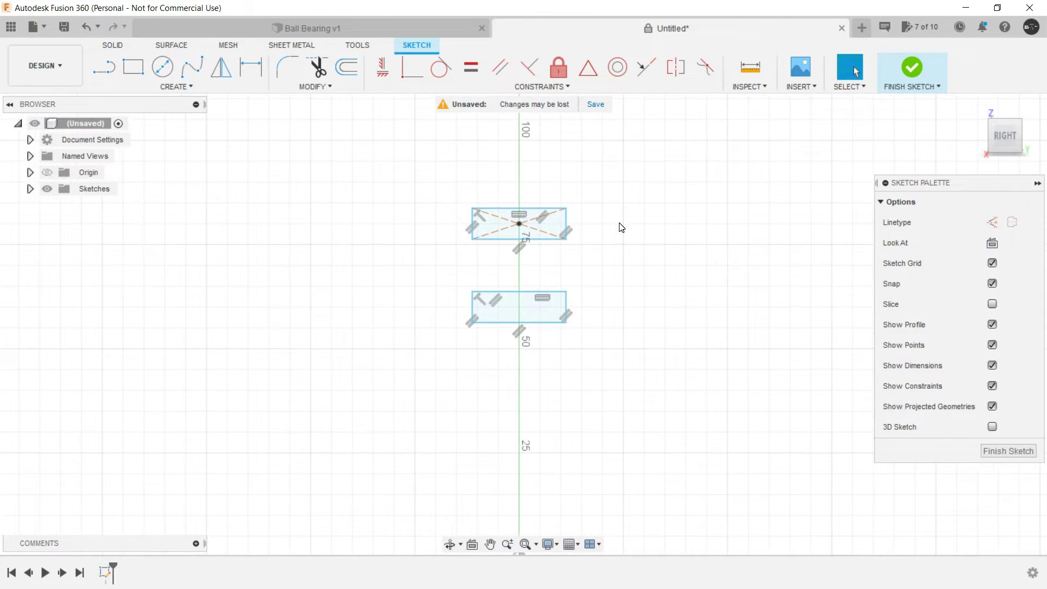
{"action": "scroll", "coordinate": [543, 228], "scroll_direction": "up", "scroll_amount": 2}
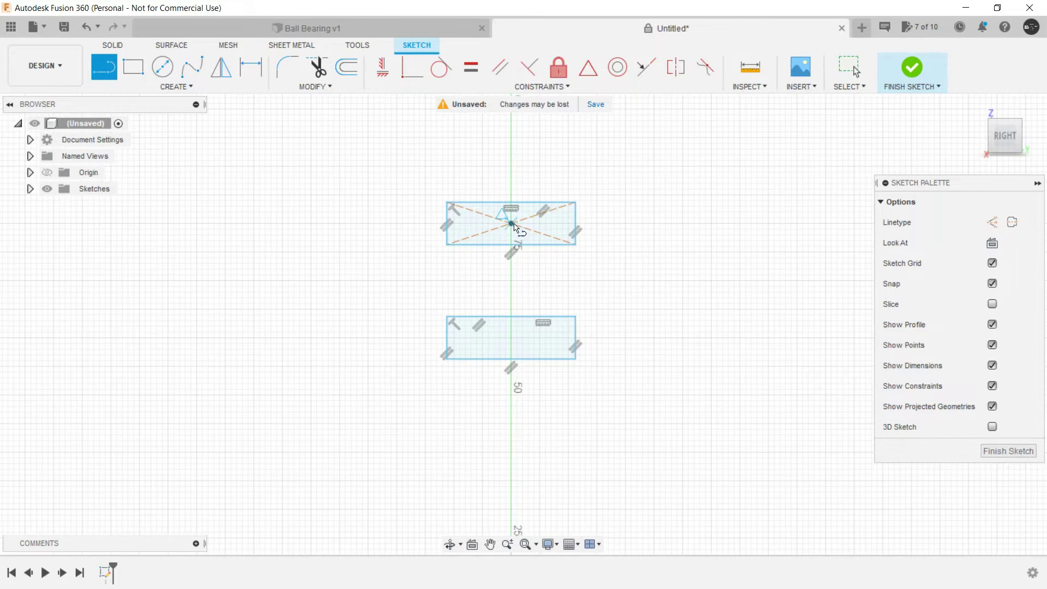
- Draw a vertical line joining the two rectangles' midpoints
{"action": "left_click", "coordinate": [510, 204]}
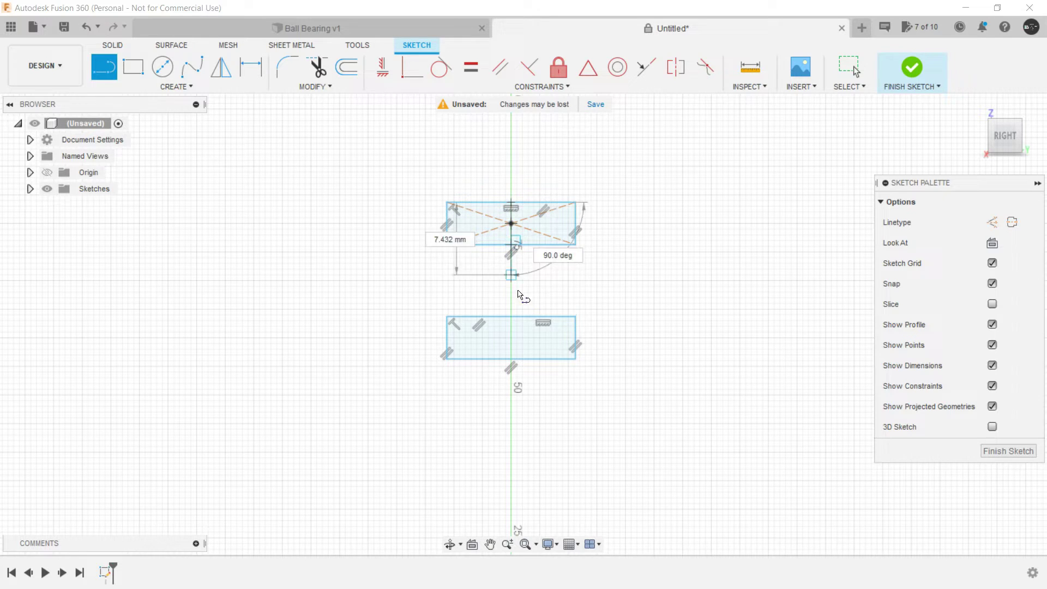
{"action": "left_click", "coordinate": [513, 359]}
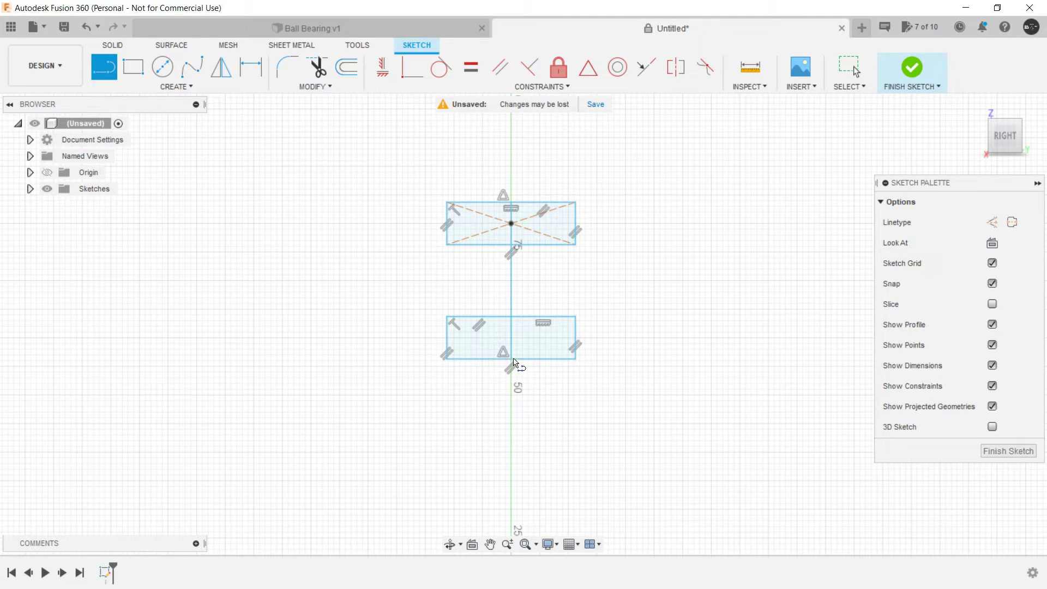
{"action": "key", "text": "Escape"}
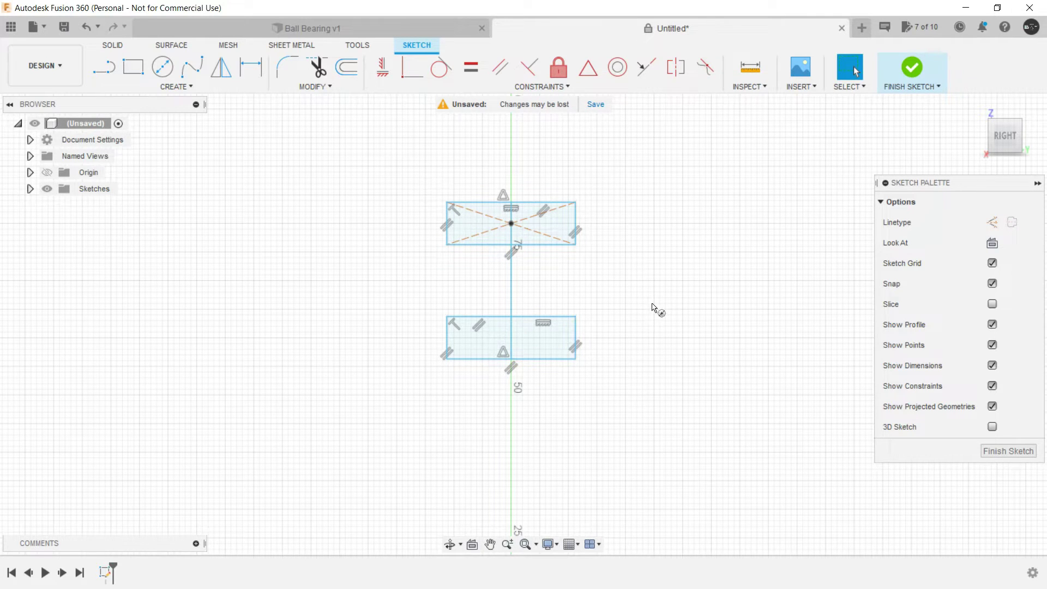
- Add a 20 mm diameter circle centred on the line between the rectangles
{"action": "key", "text": "c"}
{"action": "left_click", "coordinate": [511, 279]}
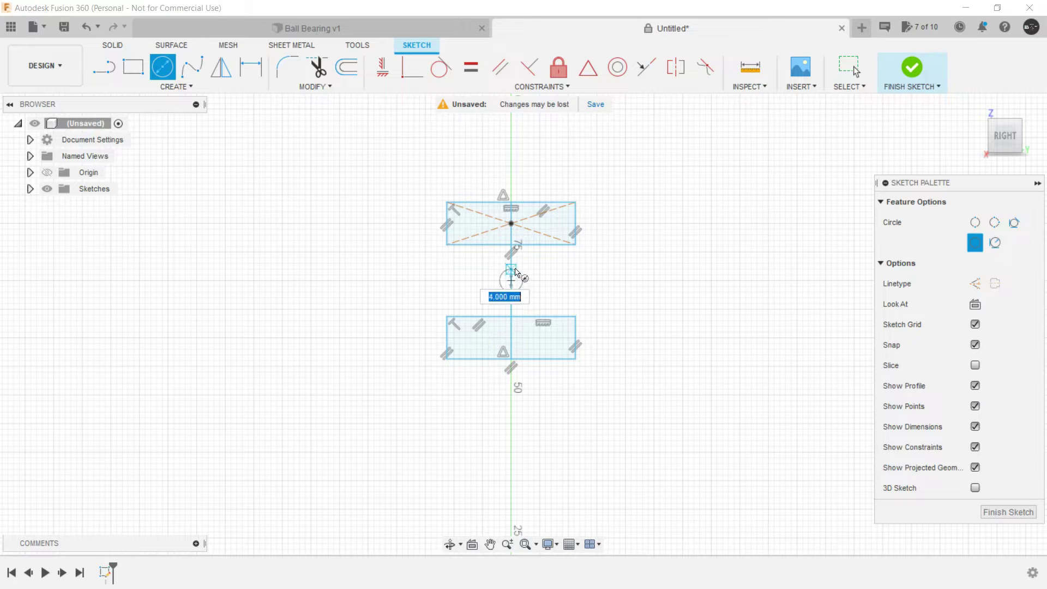
{"action": "left_click", "coordinate": [512, 224]}
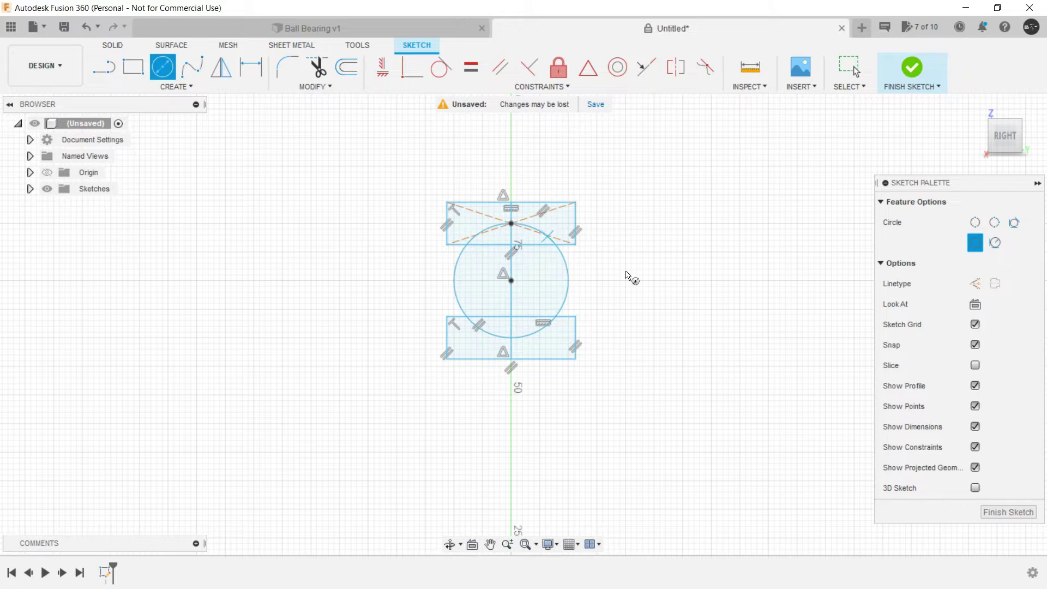
{"action": "middle_click_drag", "start_coordinate": [661, 287], "coordinate": [674, 278]}
{"action": "key", "text": "Escape"}
{"action": "scroll", "coordinate": [670, 276], "scroll_direction": "down", "scroll_amount": 5}
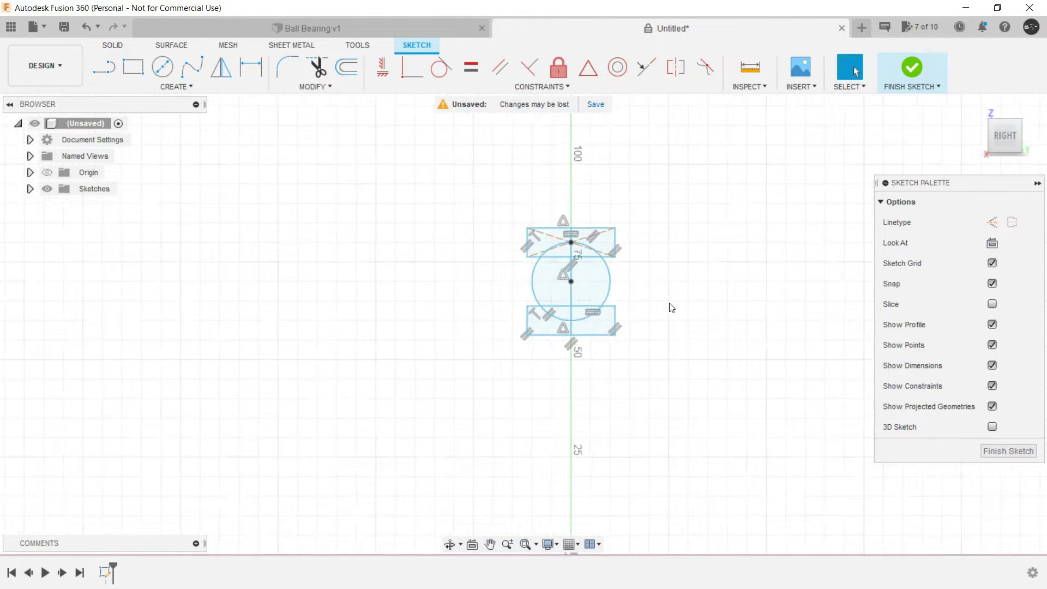
{"action": "mouse_move", "coordinate": [680, 329]}
{"action": "middle_mouse_down"}
{"action": "mouse_move", "coordinate": [603, 283]}
{"action": "mouse_move", "coordinate": [595, 253]}
{"action": "middle_mouse_up"}
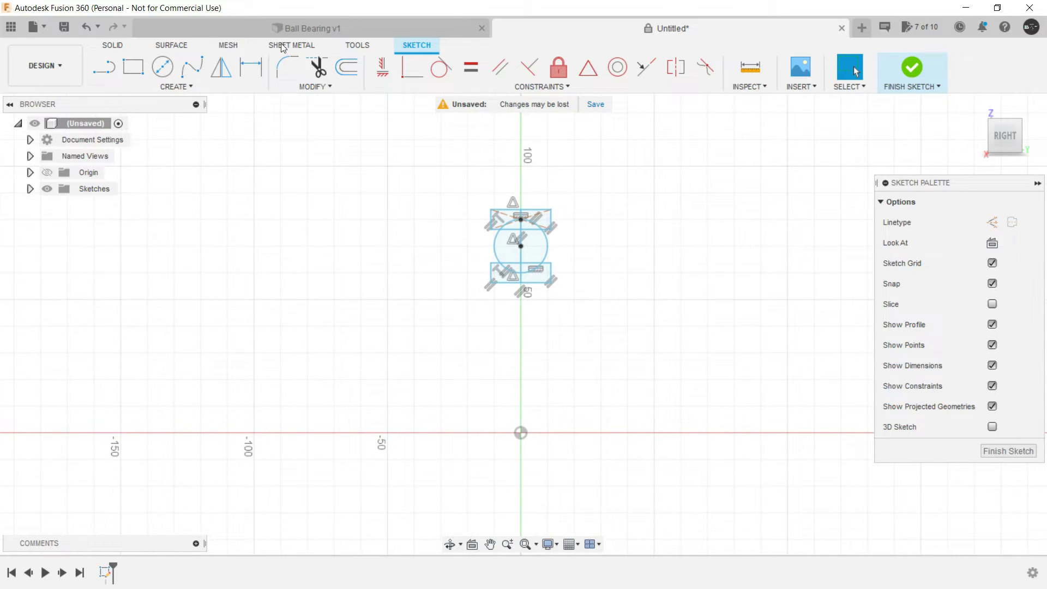
{"action": "left_click", "coordinate": [304, 27]}
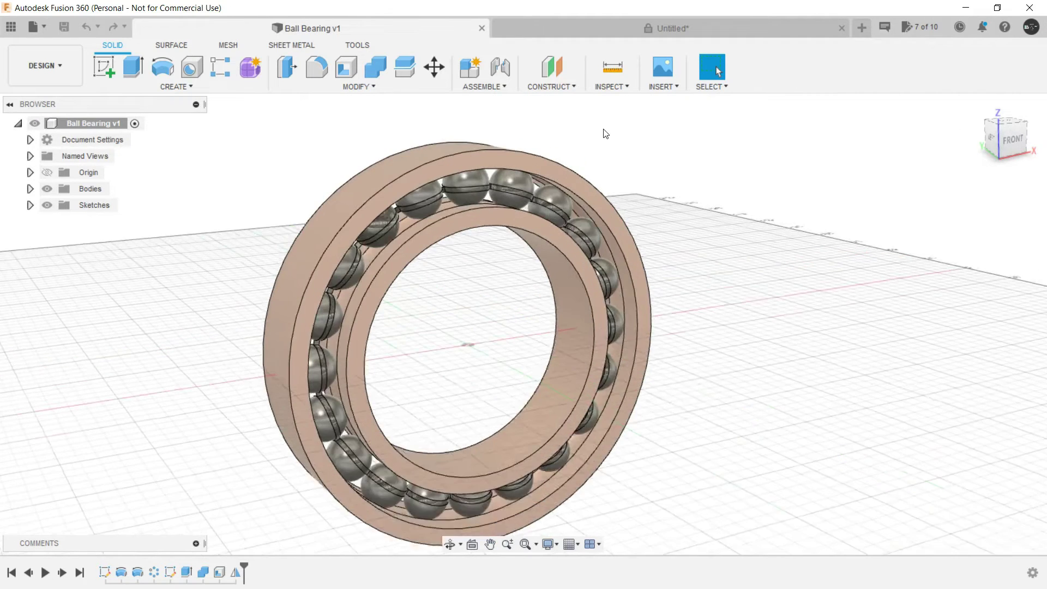
{"action": "scroll", "coordinate": [449, 164], "scroll_direction": "up", "scroll_amount": 3}
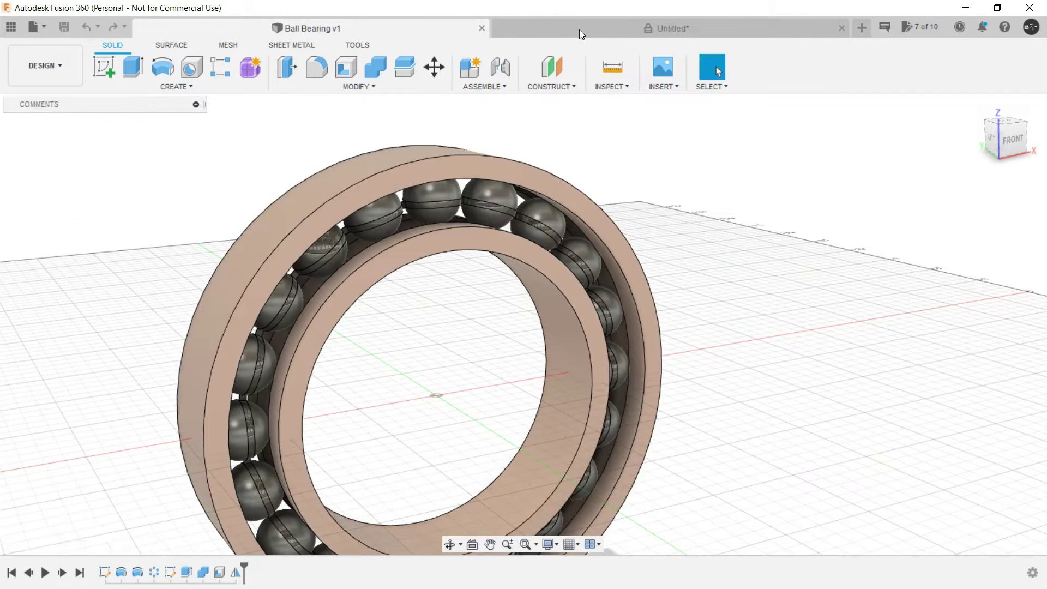
{"action": "left_click", "coordinate": [579, 30]}
{"action": "scroll", "coordinate": [638, 236], "scroll_direction": "up", "scroll_amount": 2}
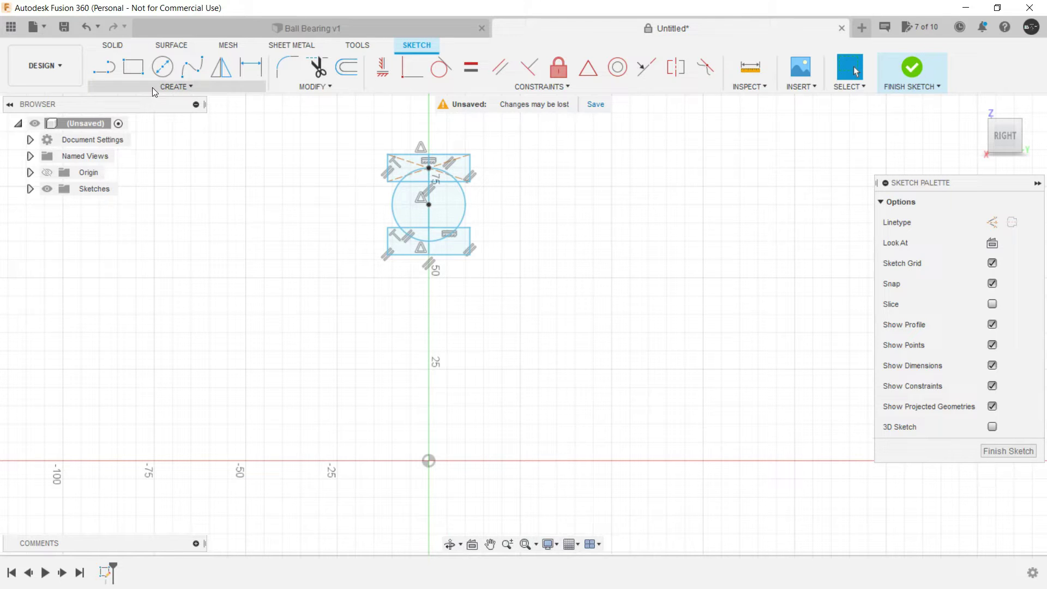
- Finish the sketch and start a revolve of the top, upper-left and lower profiles
{"action": "left_click", "coordinate": [1009, 451]}
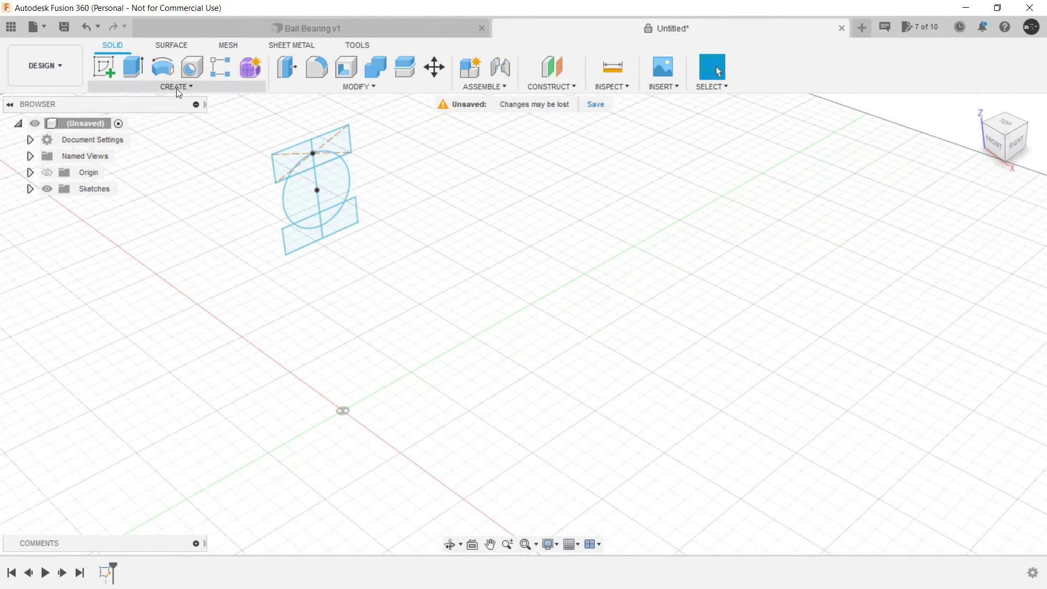
{"action": "left_click", "coordinate": [176, 89]}
{"action": "left_click", "coordinate": [162, 175]}
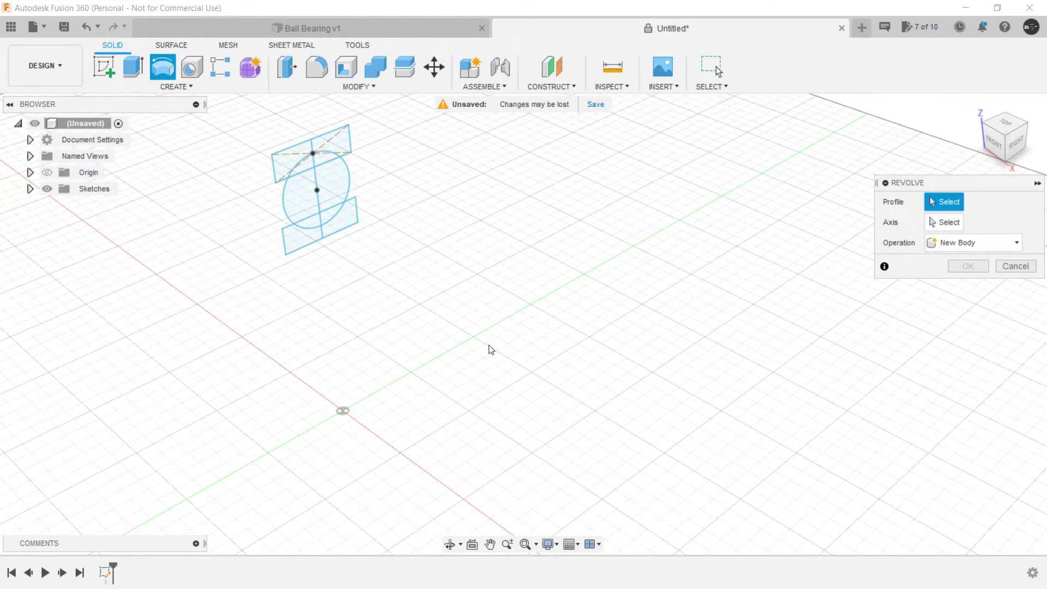
{"action": "scroll", "coordinate": [319, 143], "scroll_direction": "up", "scroll_amount": 5}
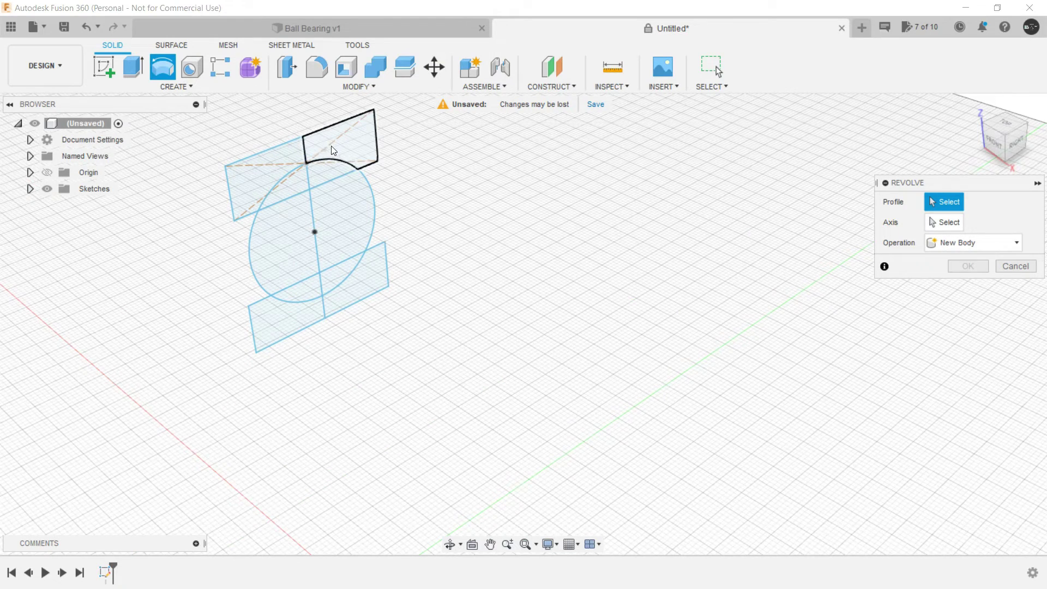
{"action": "left_click", "coordinate": [322, 146]}
{"action": "left_click", "coordinate": [289, 153]}
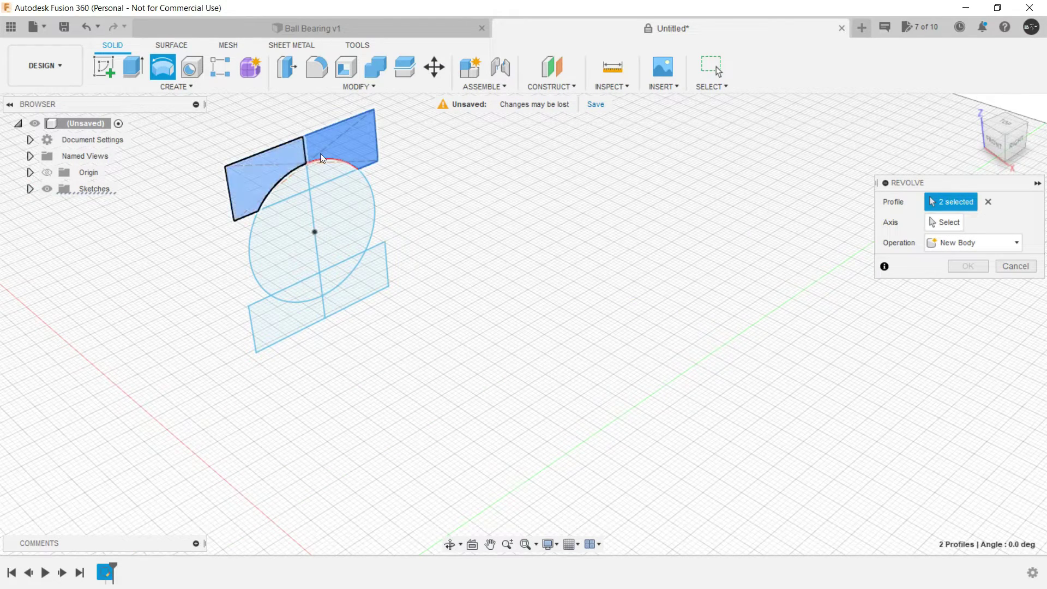
{"action": "middle_click_drag", "start_coordinate": [494, 277], "coordinate": [437, 200]}
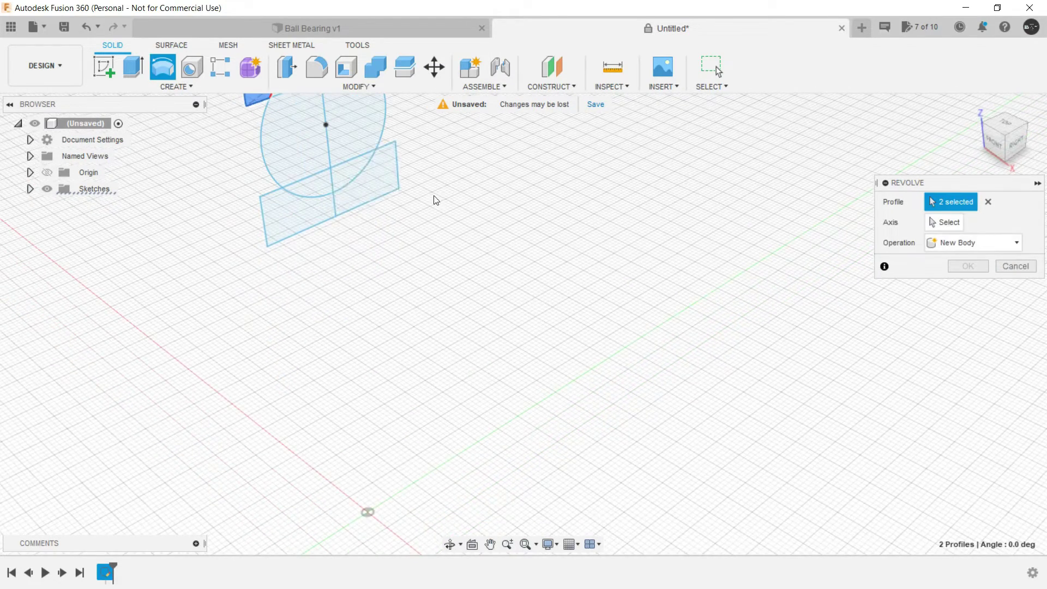
{"action": "left_click", "coordinate": [308, 211]}
- Revolve the profiles a full 360° around the blue origin axis into race rings
{"action": "scroll", "coordinate": [431, 272], "scroll_direction": "down", "scroll_amount": 3}
{"action": "scroll", "coordinate": [352, 129], "scroll_direction": "up", "scroll_amount": 5}
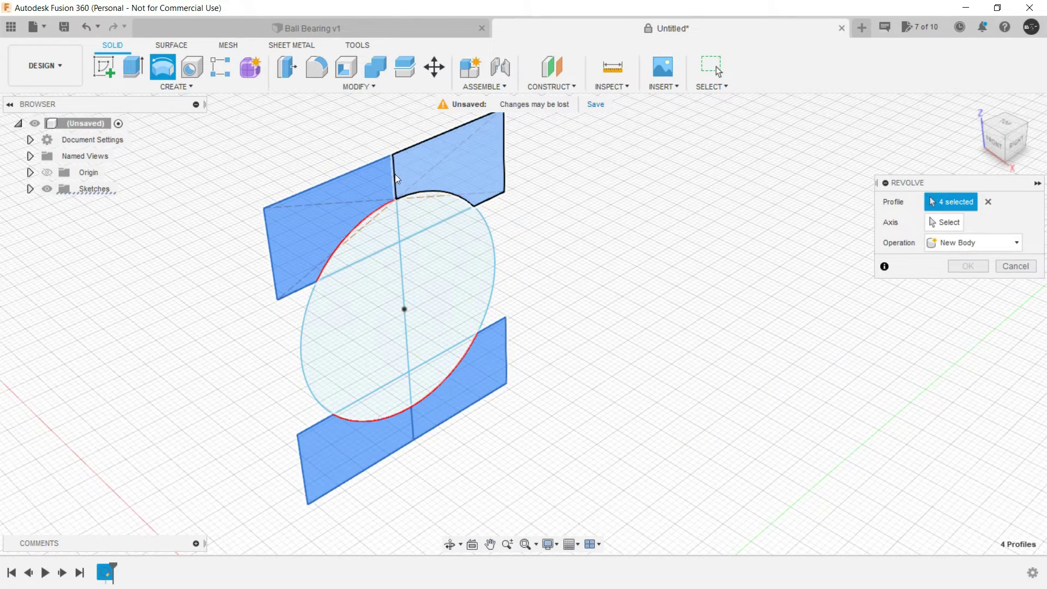
{"action": "scroll", "coordinate": [639, 388], "scroll_direction": "down", "scroll_amount": 5}
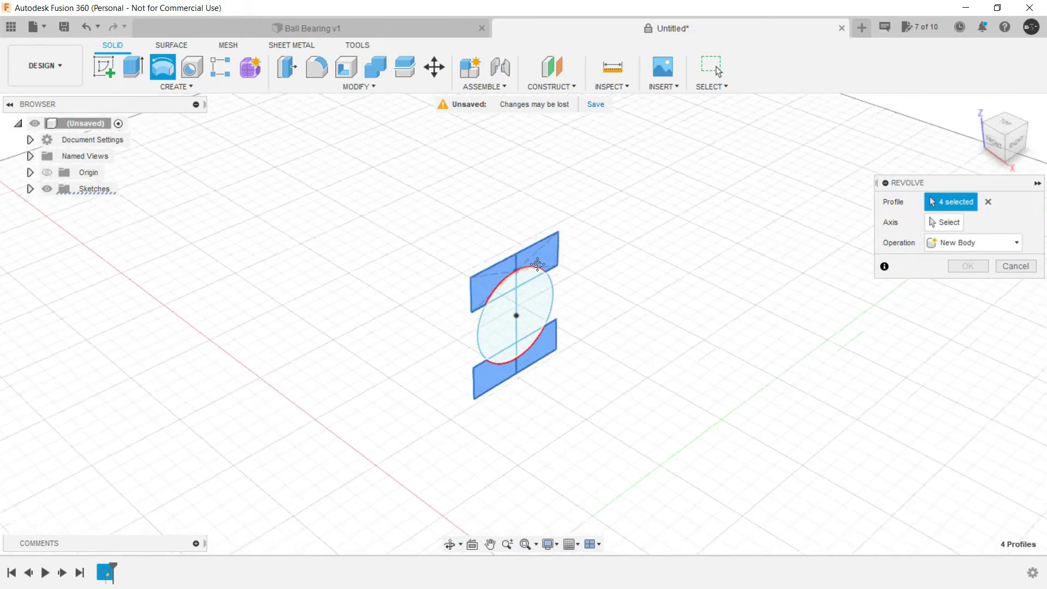
{"action": "middle_click_drag", "start_coordinate": [650, 374], "coordinate": [513, 279]}
{"action": "left_click", "coordinate": [938, 231]}
{"action": "middle_click_drag", "start_coordinate": [487, 438], "coordinate": [458, 315]}
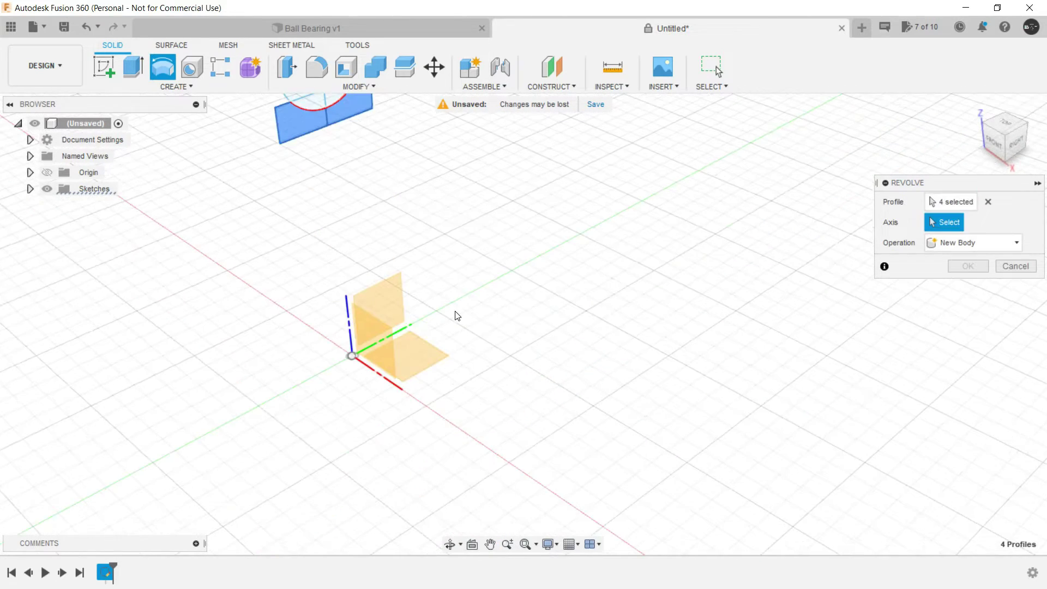
{"action": "left_click", "coordinate": [409, 327]}
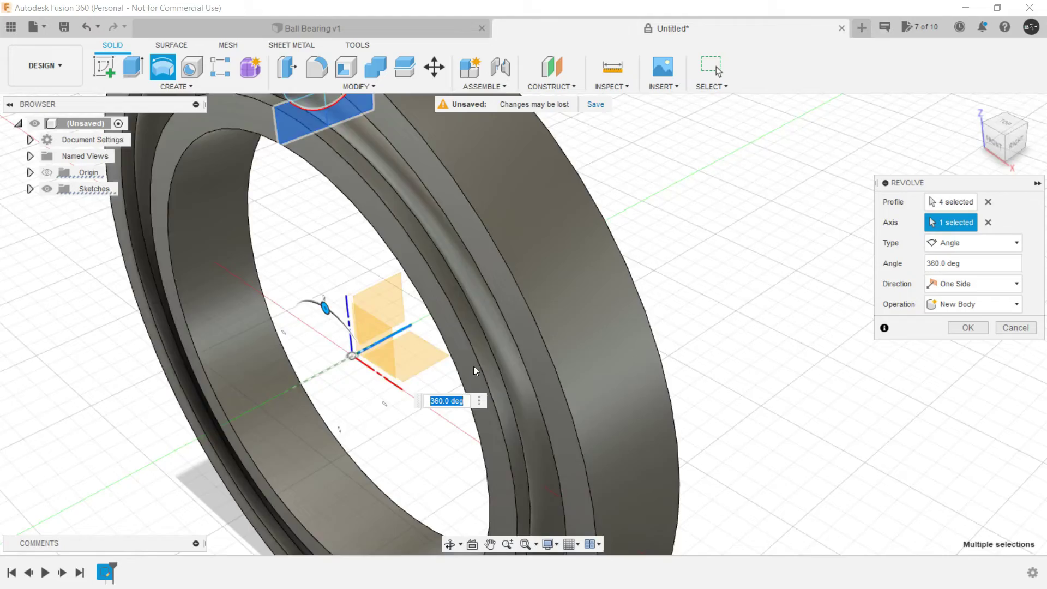
{"action": "scroll", "coordinate": [474, 366], "scroll_direction": "down", "scroll_amount": 3}
{"action": "middle_click_drag", "start_coordinate": [475, 367], "coordinate": [436, 270], "text": "shift"}
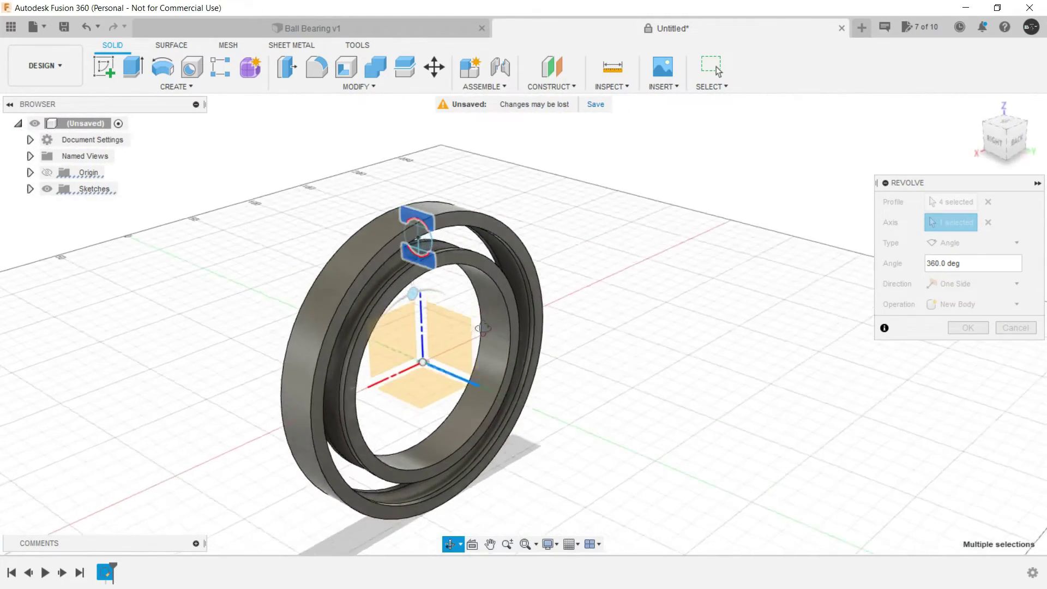
- Compare the rings against the Ball Bearing v1 reference design
{"action": "left_click", "coordinate": [395, 29]}
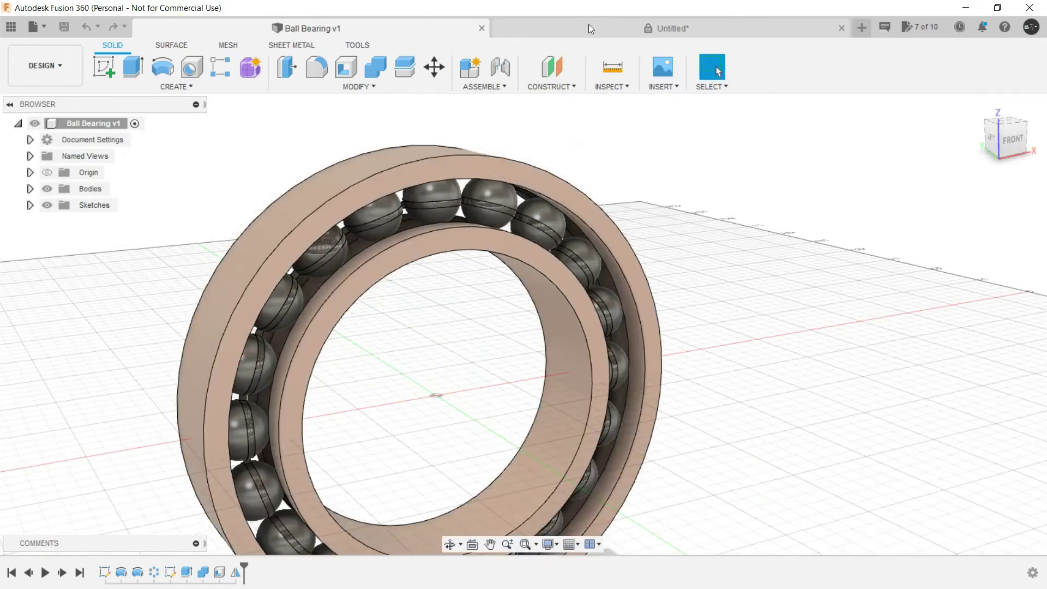
{"action": "left_click", "coordinate": [588, 25]}
{"action": "middle_click_drag", "start_coordinate": [651, 337], "coordinate": [535, 248], "text": "shift"}
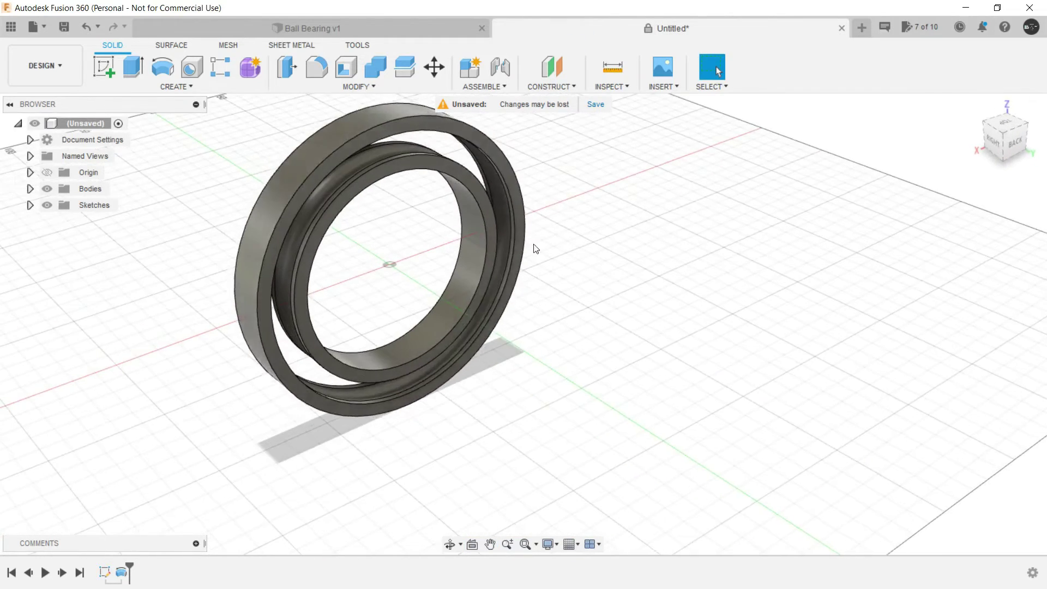
{"action": "left_click", "coordinate": [31, 207]}
{"action": "scroll", "coordinate": [135, 308], "scroll_direction": "down", "scroll_amount": 2}
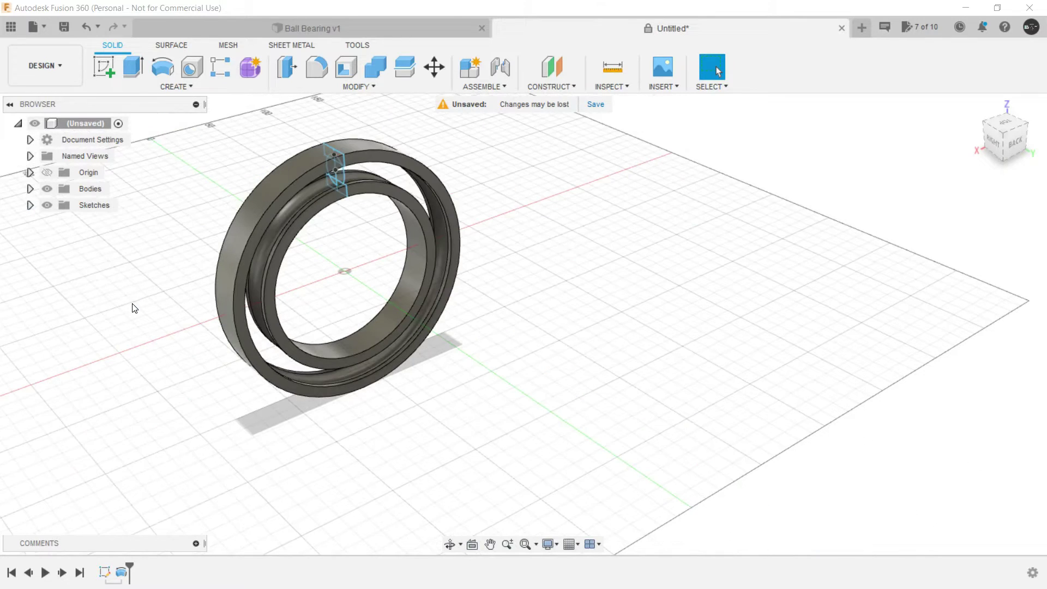
- Check the Ball Bearing v1 reference, then return to the Untitled design
{"action": "middle_click_drag", "start_coordinate": [148, 293], "coordinate": [250, 255], "text": "shift"}
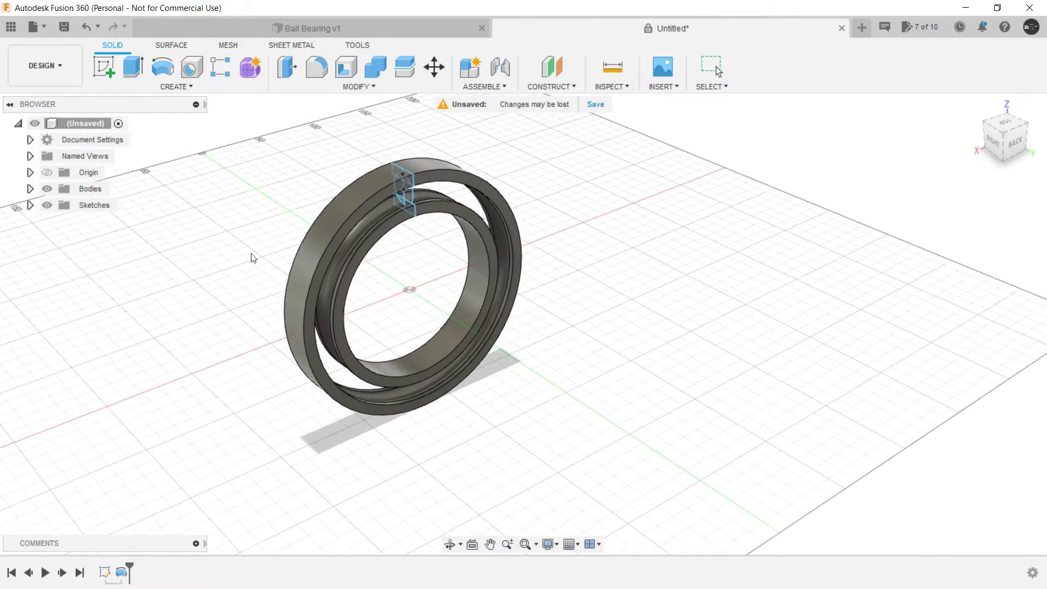
{"action": "left_click", "coordinate": [335, 29]}
{"action": "scroll", "coordinate": [446, 224], "scroll_direction": "up", "scroll_amount": 4}
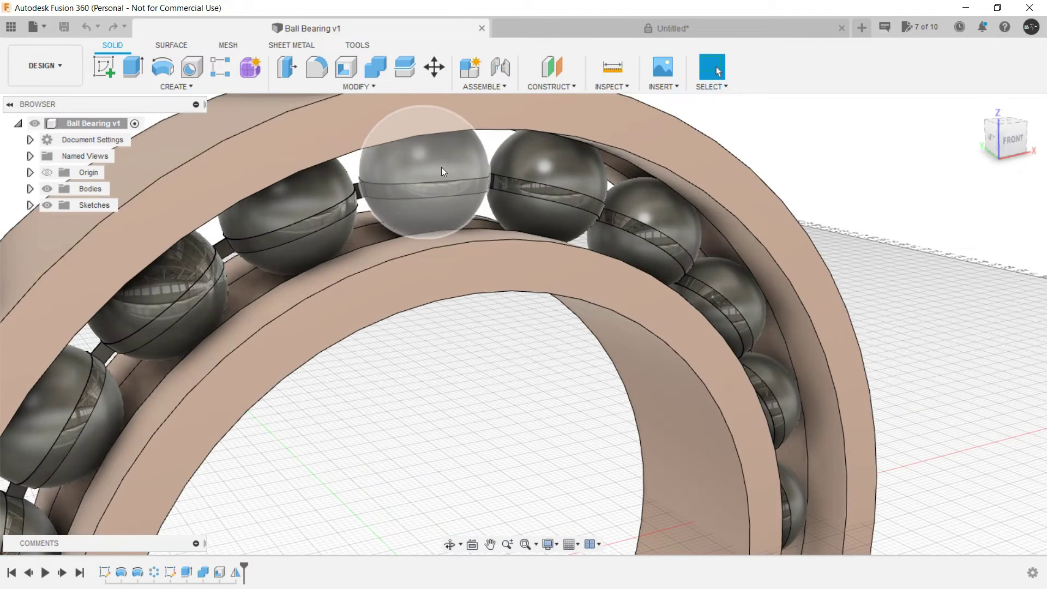
{"action": "left_click", "coordinate": [578, 30]}
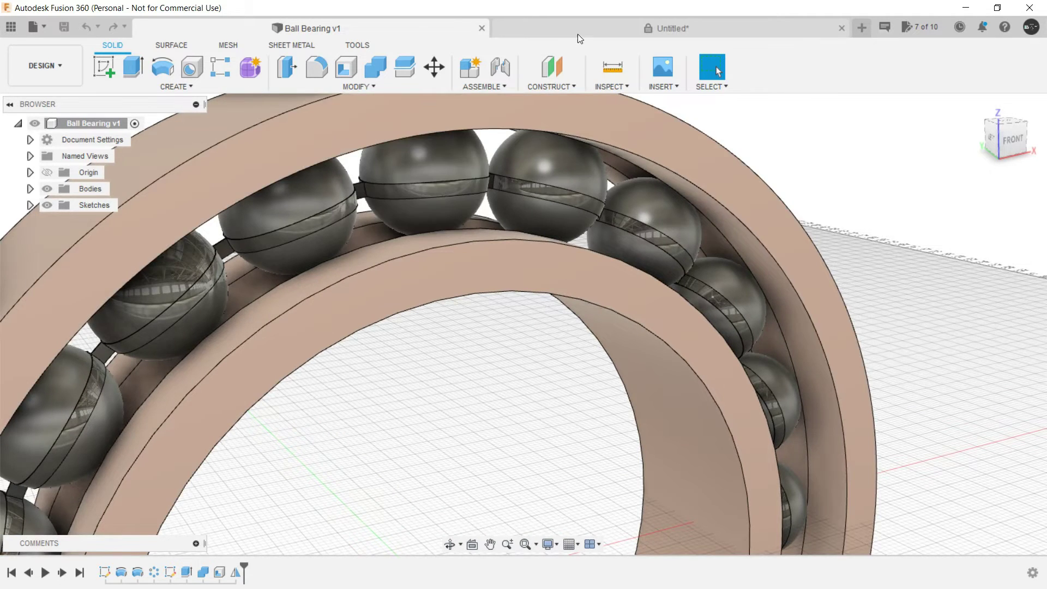
{"action": "scroll", "coordinate": [414, 229], "scroll_direction": "up", "scroll_amount": 5}
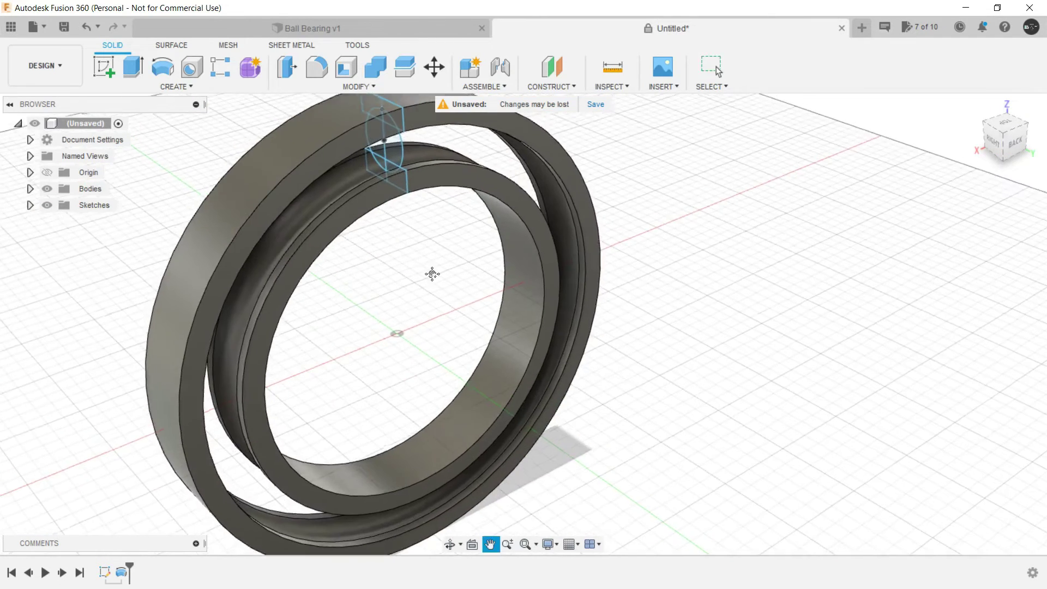
{"action": "scroll", "coordinate": [421, 237], "scroll_direction": "up", "scroll_amount": 3}
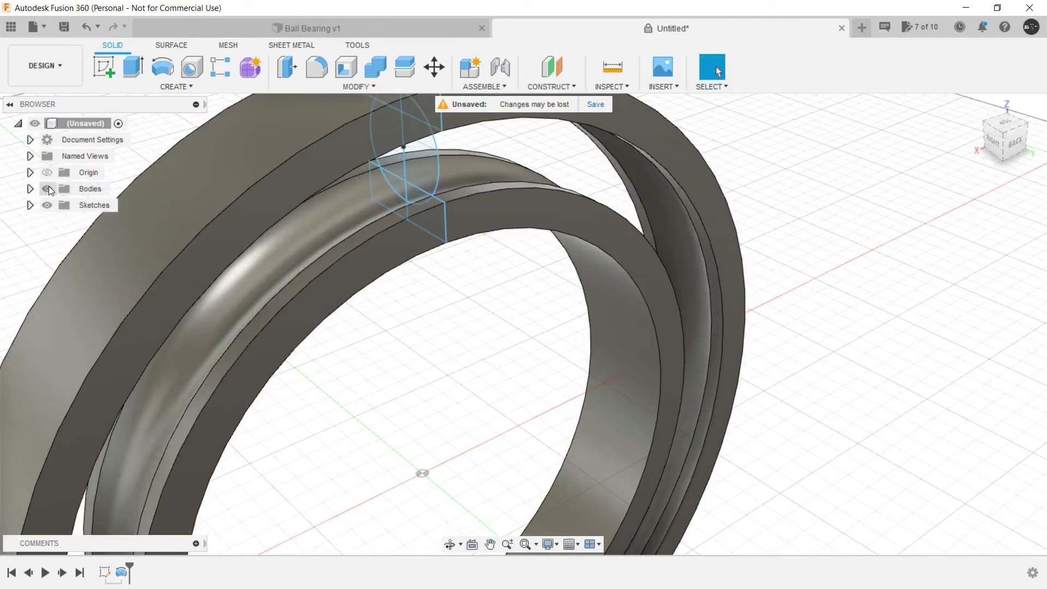
- Hide the ring bodies and select the three half-circle ball profiles
{"action": "left_click", "coordinate": [47, 189]}
{"action": "scroll", "coordinate": [421, 187], "scroll_direction": "up", "scroll_amount": 2}
{"action": "left_click", "coordinate": [417, 197]}
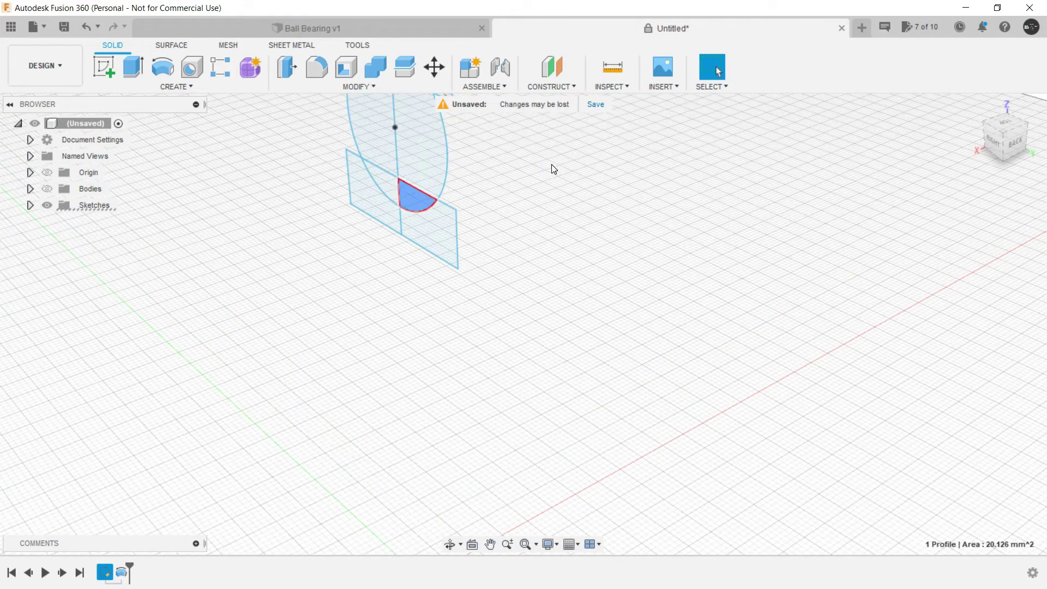
{"action": "middle_click_drag", "start_coordinate": [552, 165], "coordinate": [613, 294]}
{"action": "left_click", "coordinate": [499, 297], "text": "shift"}
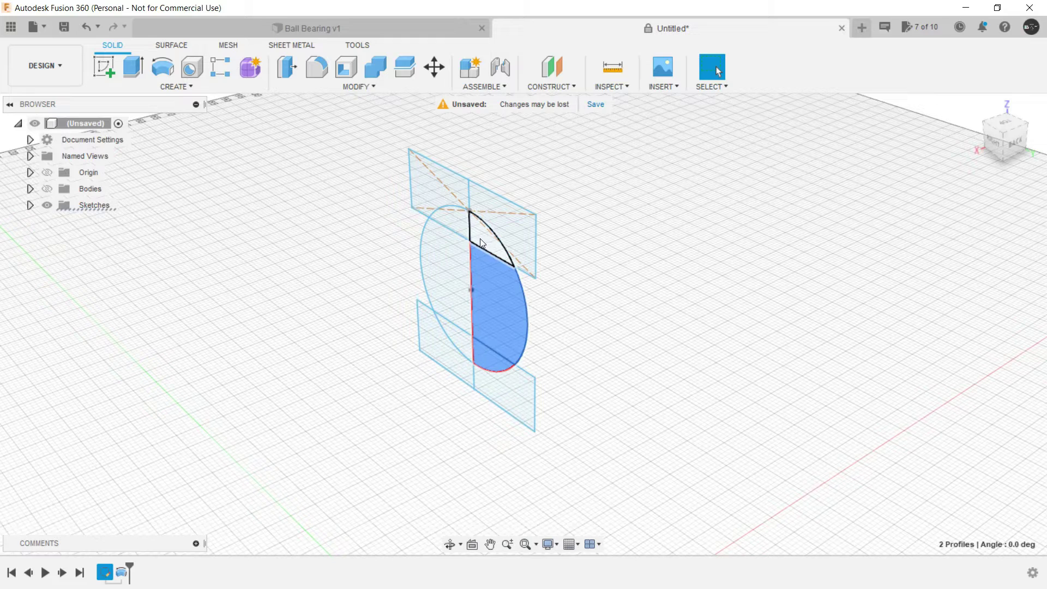
{"action": "left_click", "coordinate": [486, 243], "text": "shift"}
{"action": "middle_click_drag", "start_coordinate": [642, 374], "coordinate": [631, 325]}
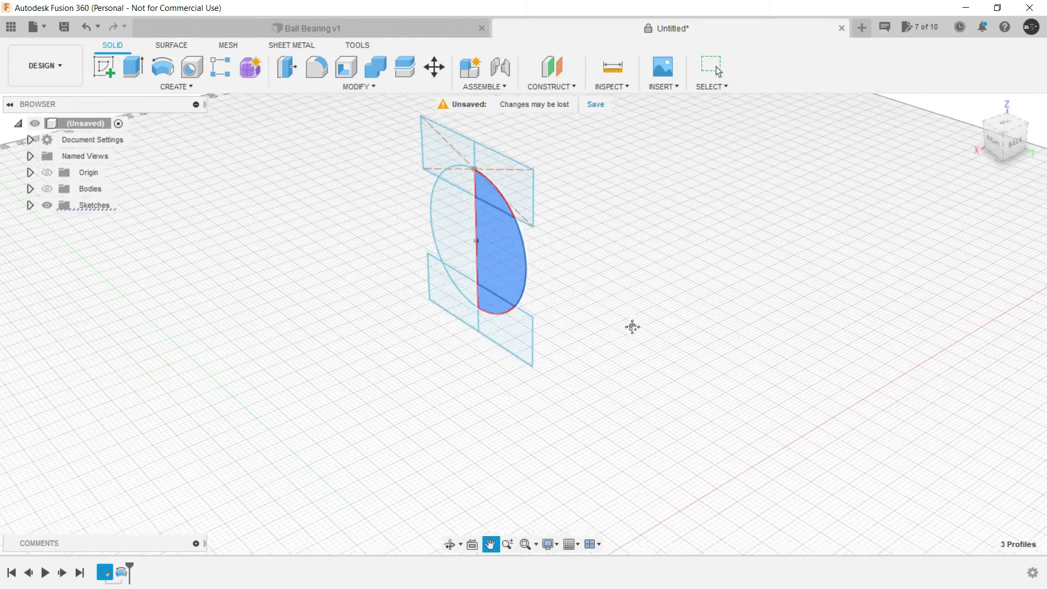
- Revolve the ball profiles around the vertical axis to create one ball
{"action": "left_click", "coordinate": [194, 86]}
{"action": "left_click", "coordinate": [134, 176]}
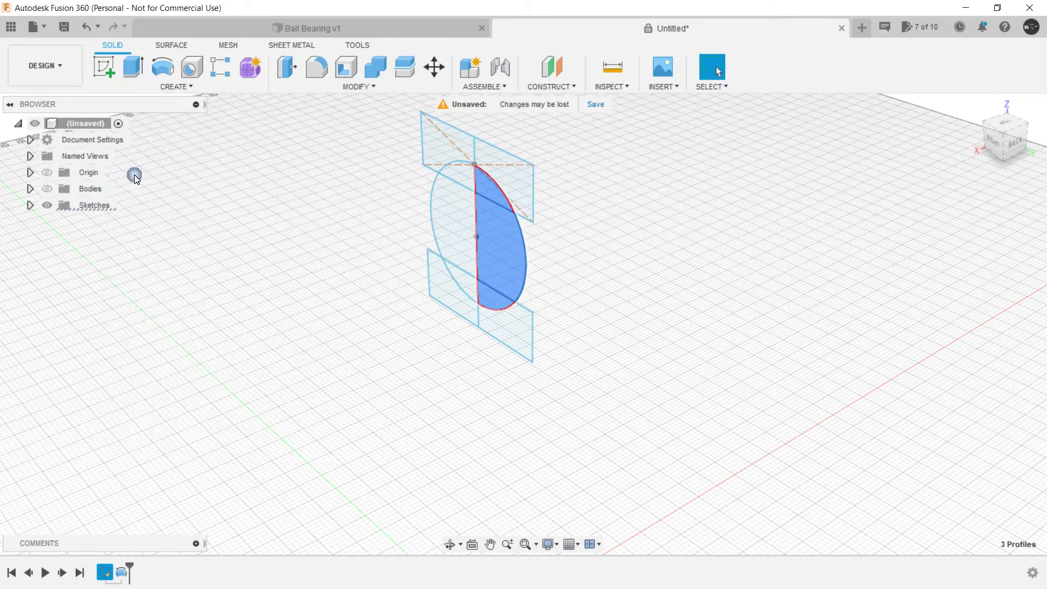
{"action": "left_click", "coordinate": [47, 189]}
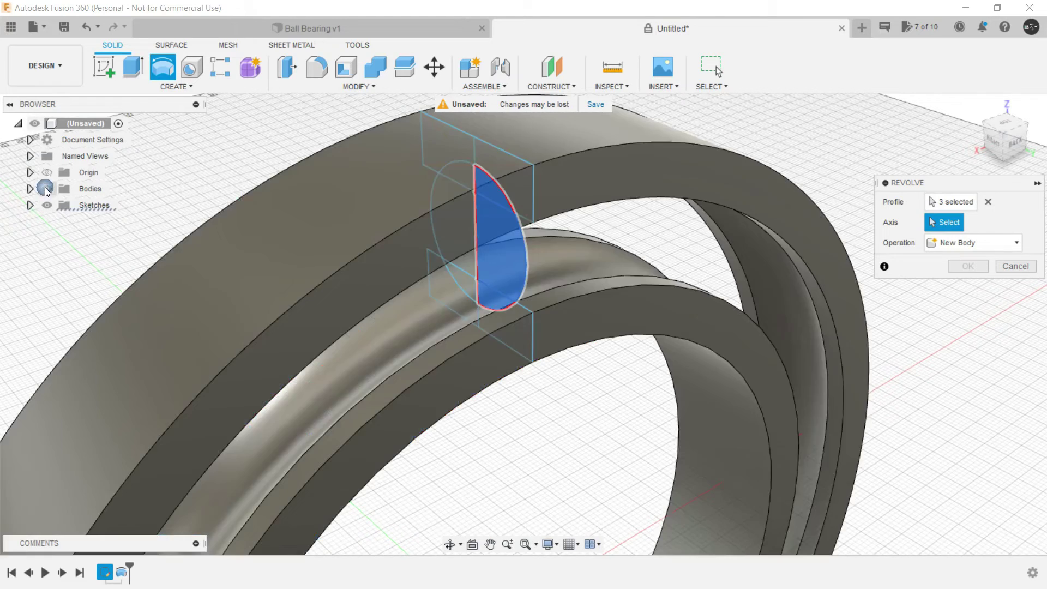
{"action": "scroll", "coordinate": [524, 290], "scroll_direction": "down", "scroll_amount": 3}
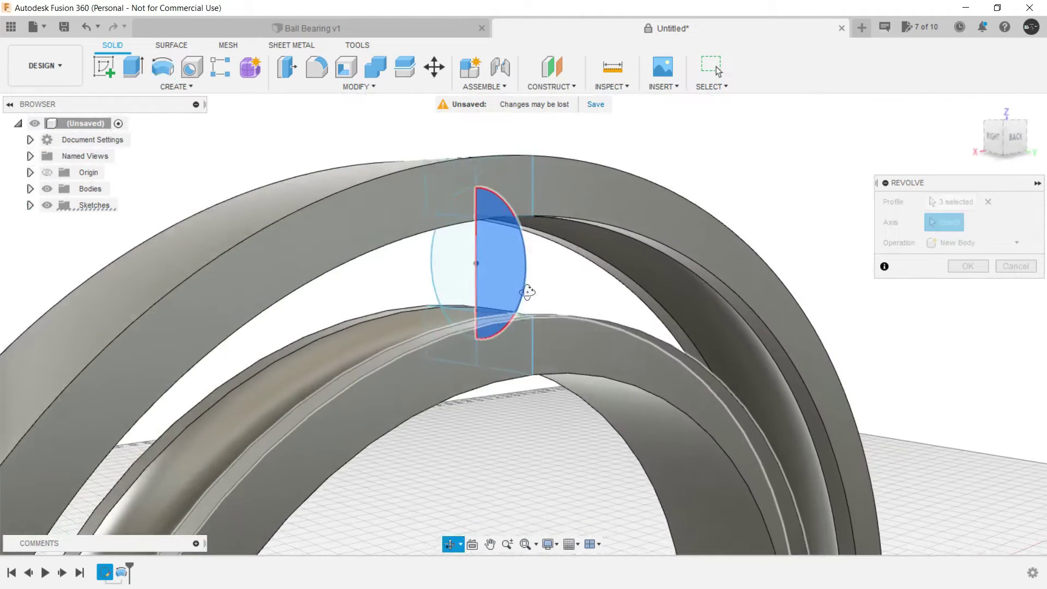
{"action": "middle_click_drag", "start_coordinate": [607, 454], "coordinate": [568, 227]}
{"action": "scroll", "coordinate": [558, 321], "scroll_direction": "up", "scroll_amount": 3}
{"action": "scroll", "coordinate": [558, 322], "scroll_direction": "down", "scroll_amount": 2}
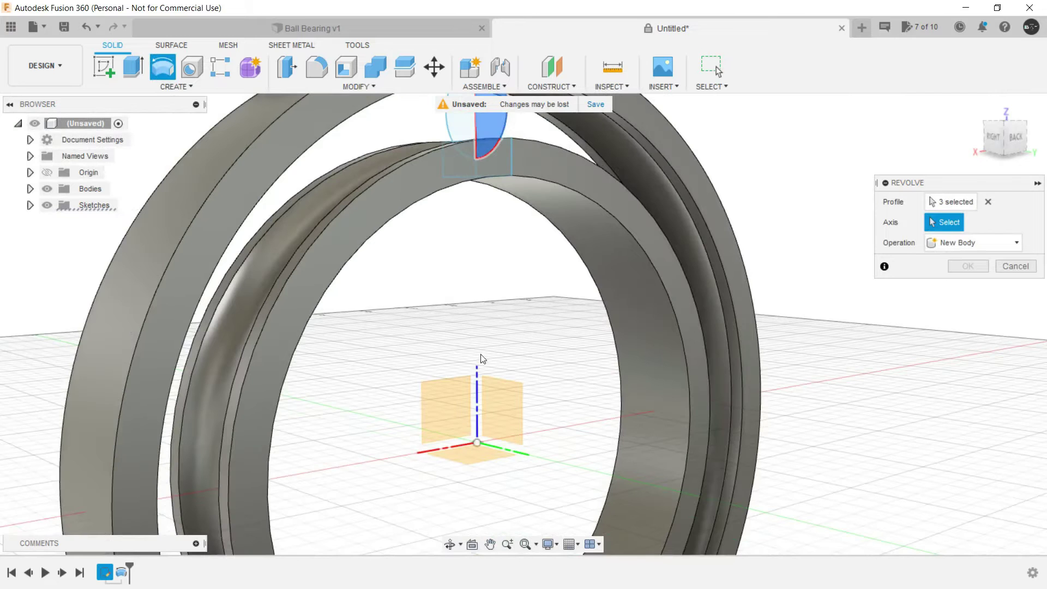
{"action": "left_click", "coordinate": [476, 371]}
{"action": "scroll", "coordinate": [524, 299], "scroll_direction": "down", "scroll_amount": 2}
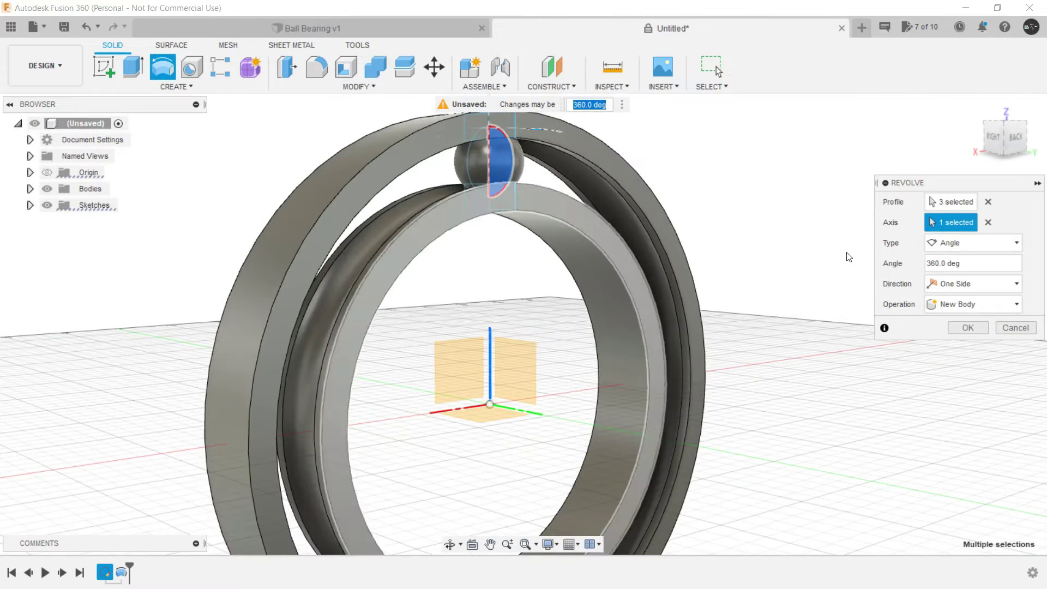
{"action": "left_click", "coordinate": [968, 328]}
{"action": "scroll", "coordinate": [832, 356], "scroll_direction": "down", "scroll_amount": 2}
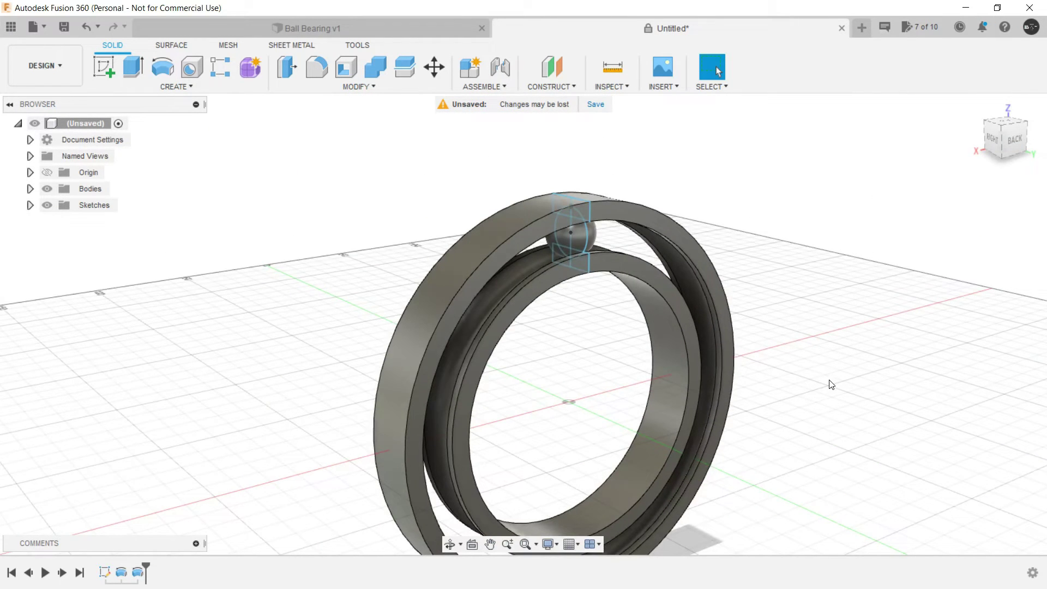
{"action": "scroll", "coordinate": [778, 315], "scroll_direction": "down", "scroll_amount": 4}
{"action": "middle_click_drag", "start_coordinate": [748, 325], "coordinate": [635, 326]}
- Glance at the Ball Bearing v1 reference, then return to the Untitled design
{"action": "left_click", "coordinate": [322, 27]}
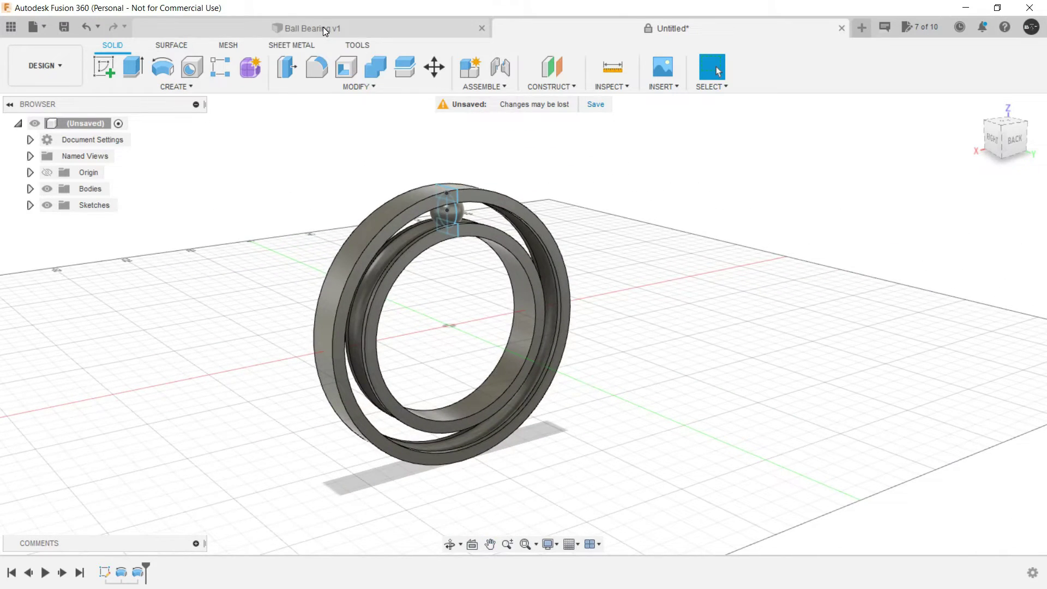
{"action": "scroll", "coordinate": [482, 238], "scroll_direction": "down", "scroll_amount": 5}
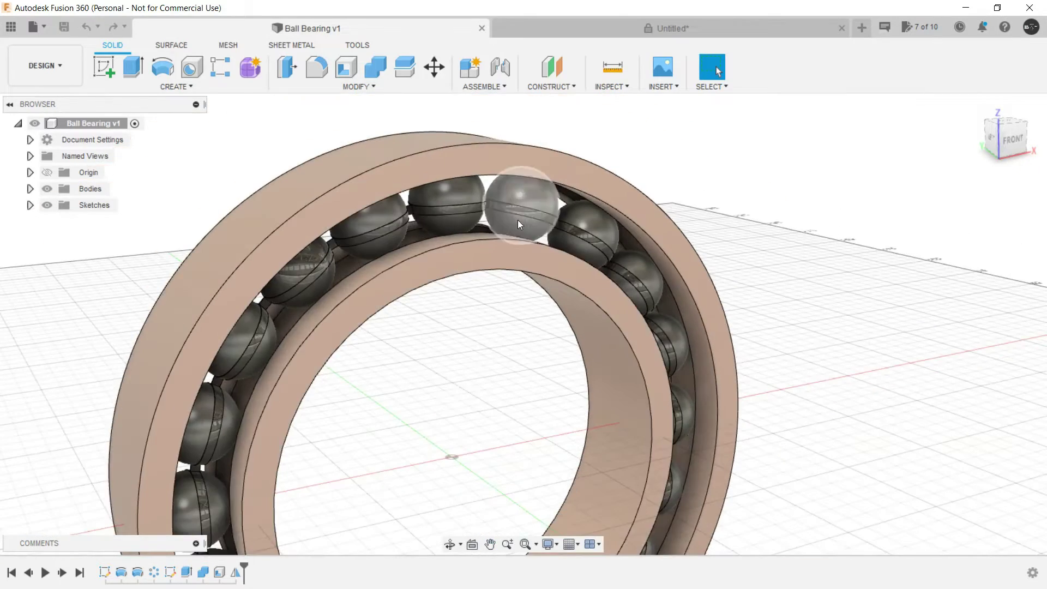
{"action": "left_click", "coordinate": [646, 27]}
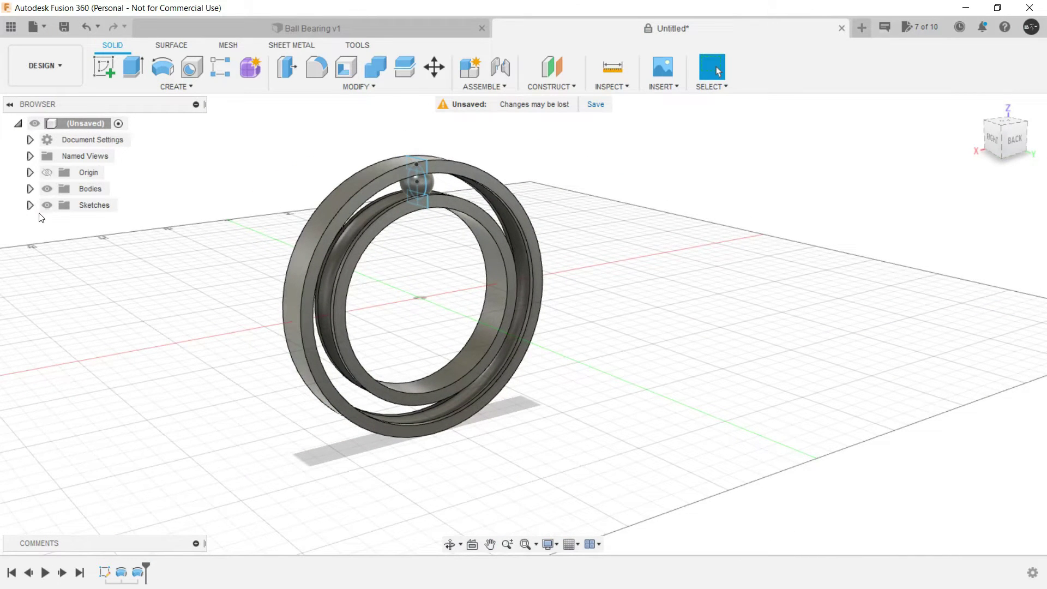
- Start a circular pattern of features, selecting the ball's Revolve2 feature
{"action": "left_click", "coordinate": [209, 88]}
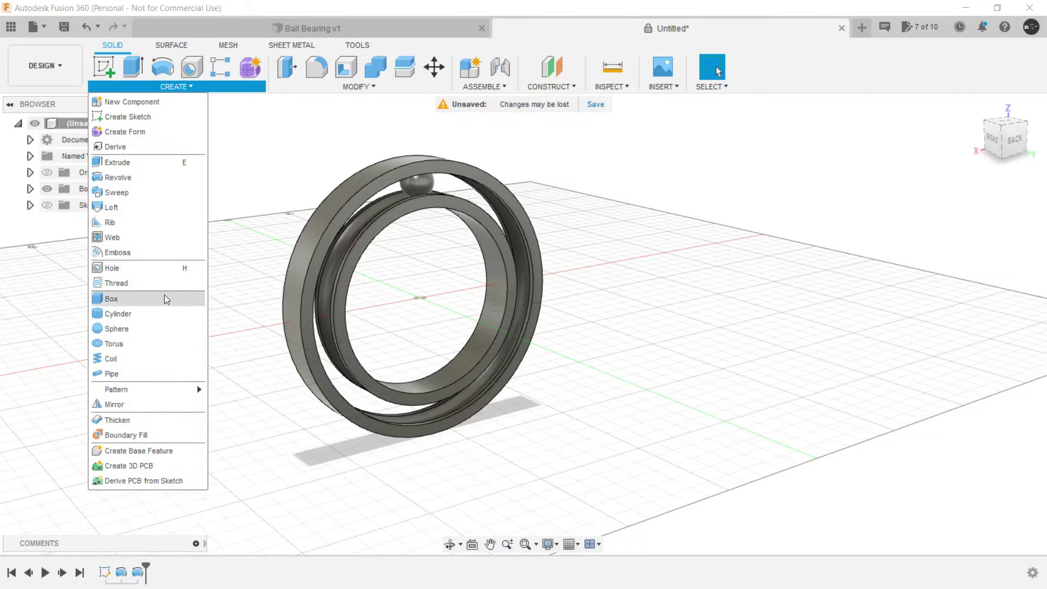
{"action": "mouse_move", "coordinate": [200, 389]}
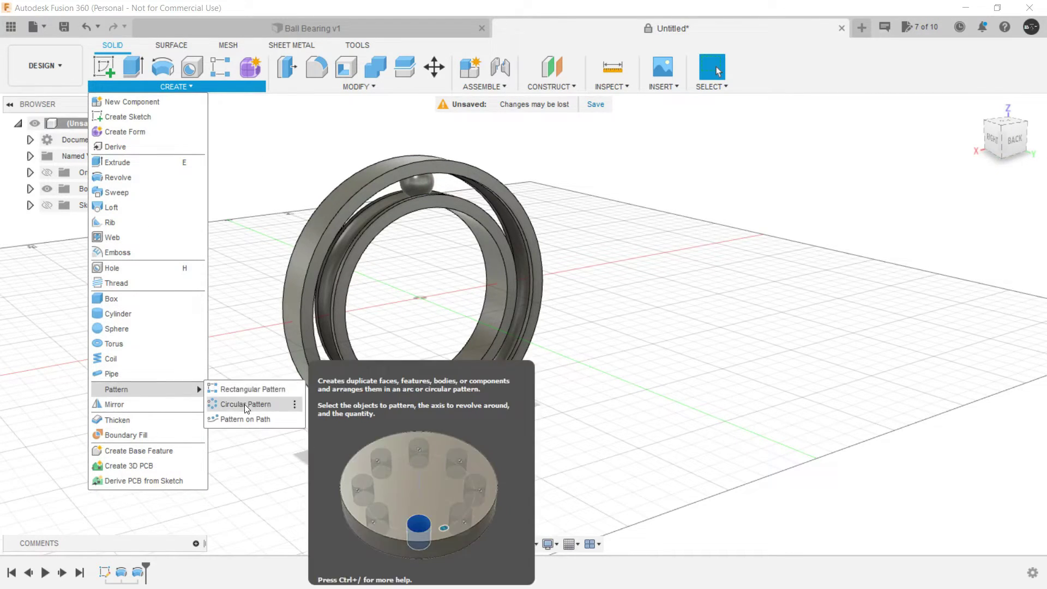
{"action": "left_click", "coordinate": [235, 404]}
{"action": "left_click", "coordinate": [954, 202]}
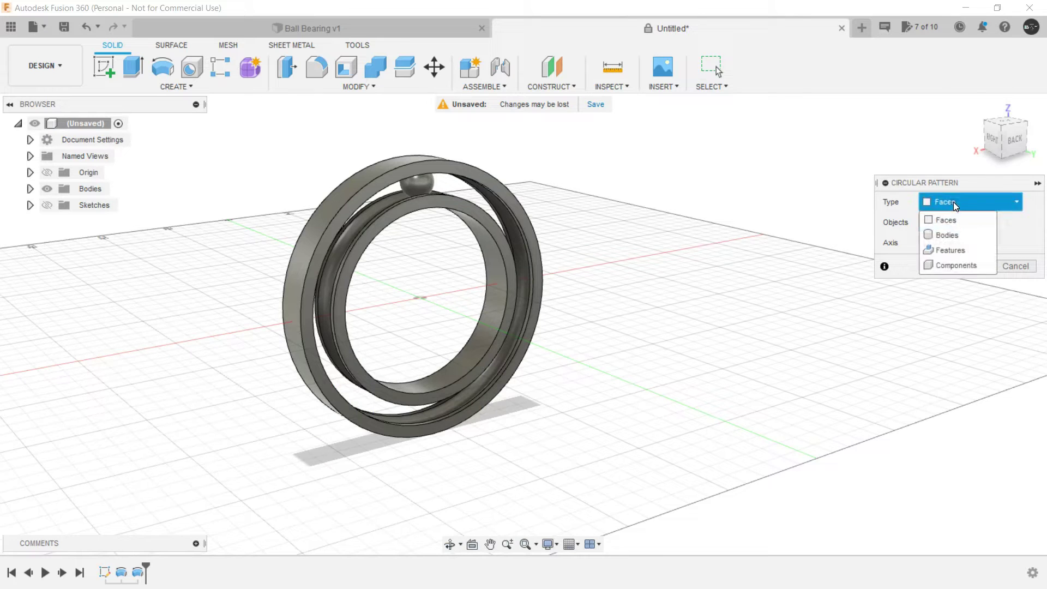
{"action": "left_click", "coordinate": [957, 254]}
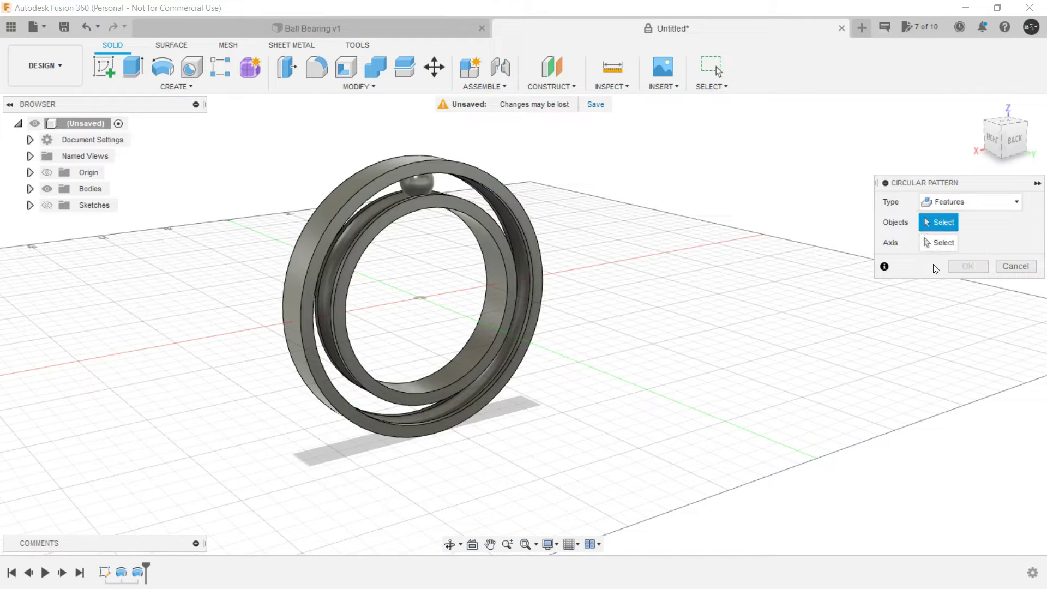
{"action": "left_click", "coordinate": [138, 572]}
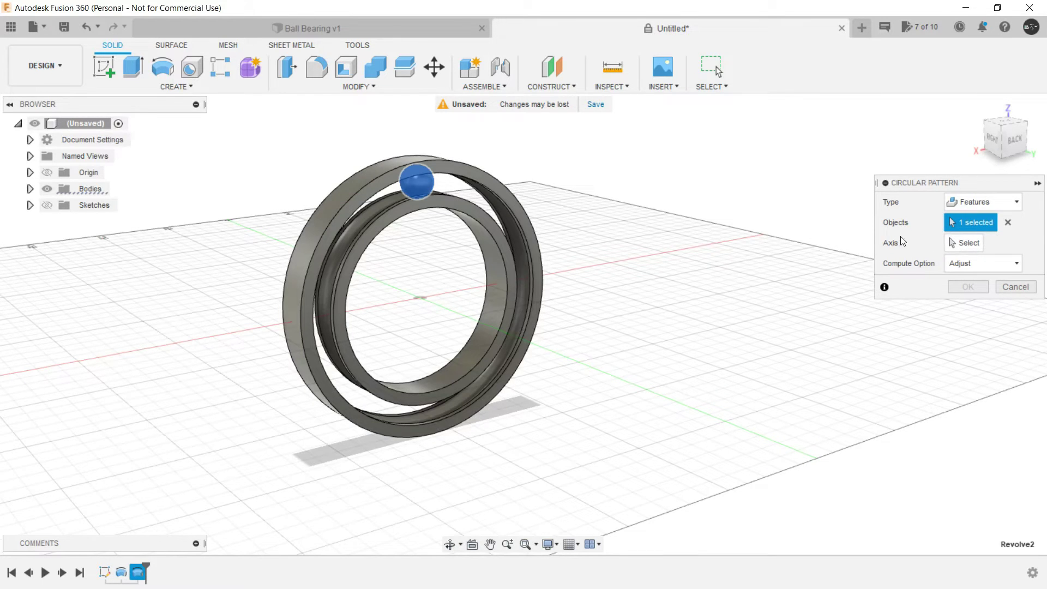
- Pattern the ball 20 times around the vertical origin axis
{"action": "left_click", "coordinate": [956, 249]}
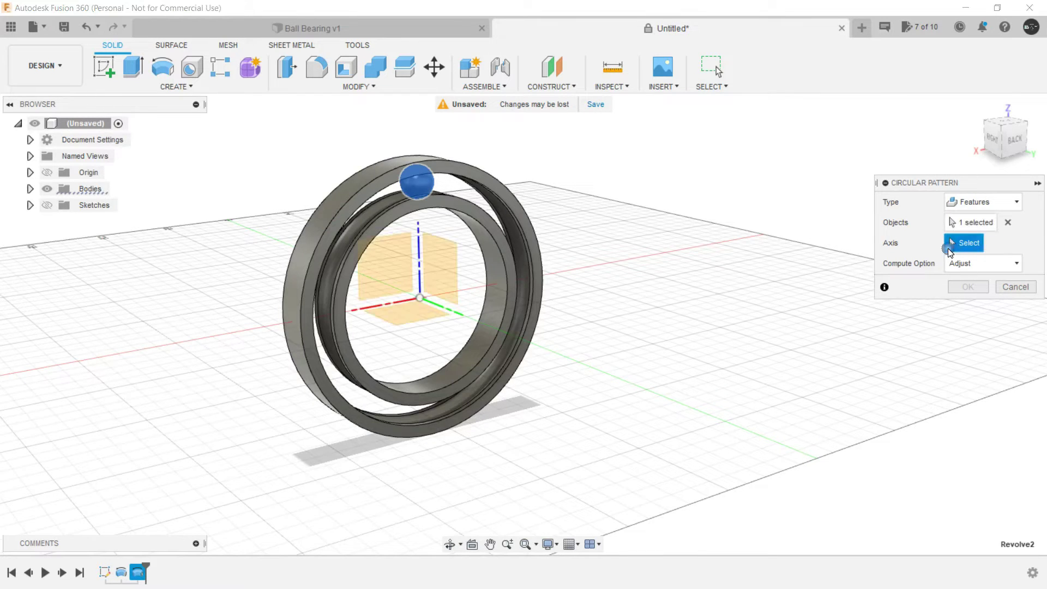
{"action": "left_click", "coordinate": [457, 319]}
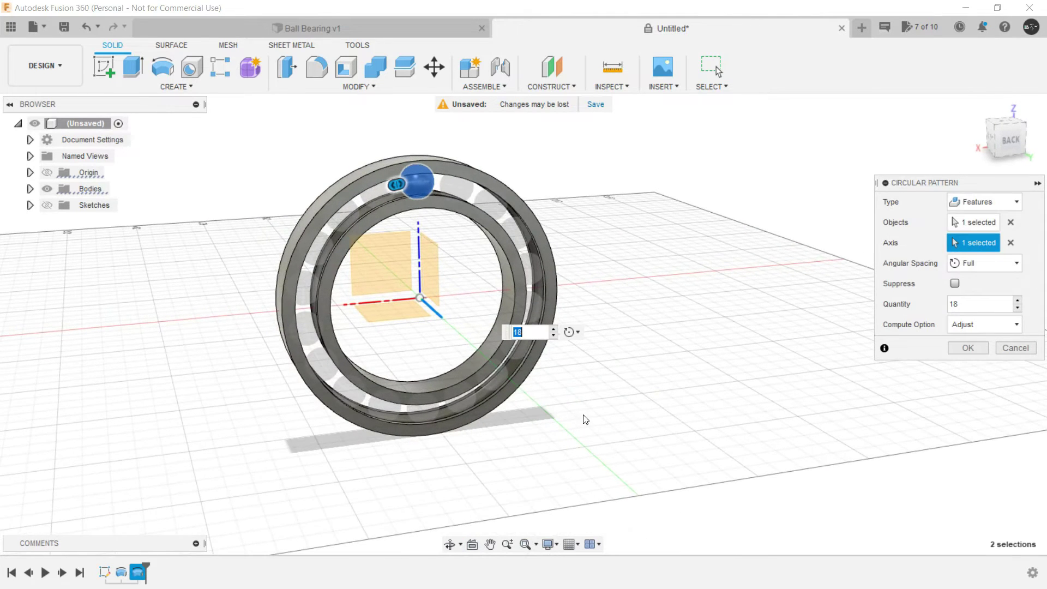
{"action": "middle_click_drag", "start_coordinate": [582, 420], "coordinate": [577, 411], "text": "shift"}
{"action": "scroll", "coordinate": [577, 411], "scroll_direction": "up", "scroll_amount": 1}
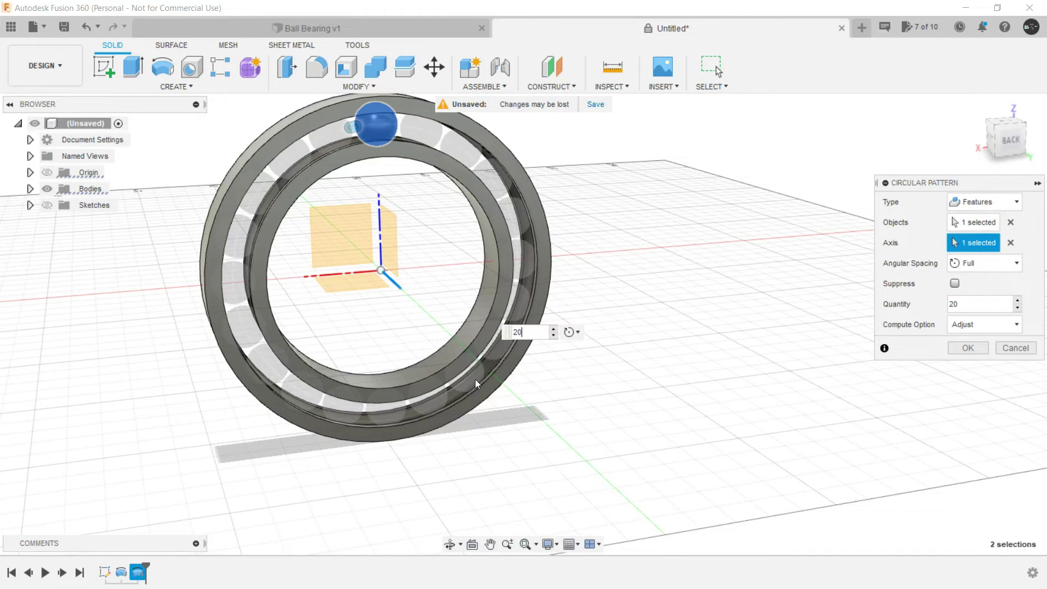
{"action": "middle_click_drag", "start_coordinate": [475, 379], "coordinate": [476, 396], "text": "shift"}
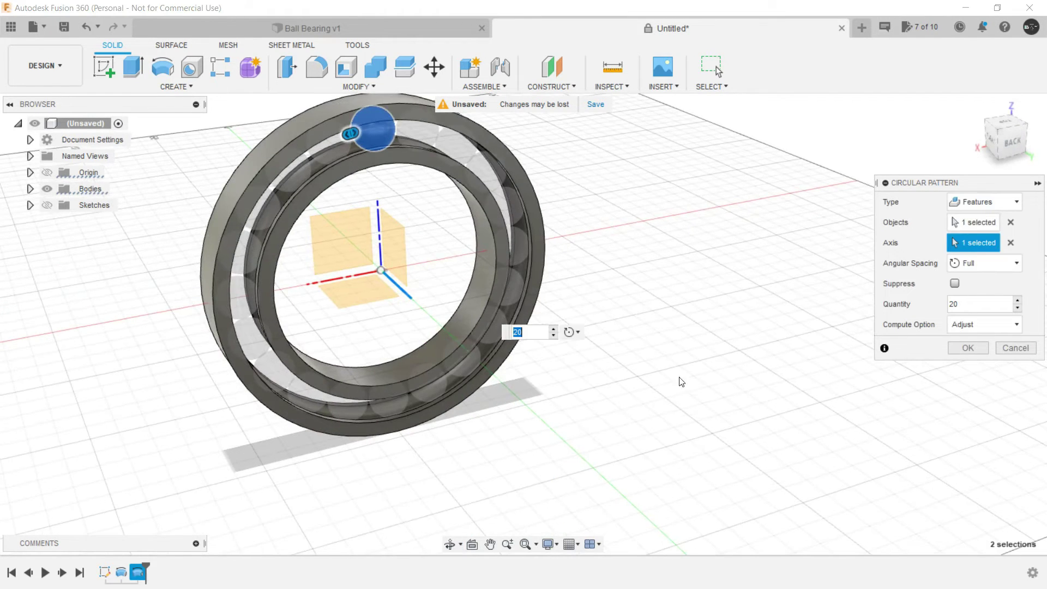
{"action": "left_click", "coordinate": [977, 349]}
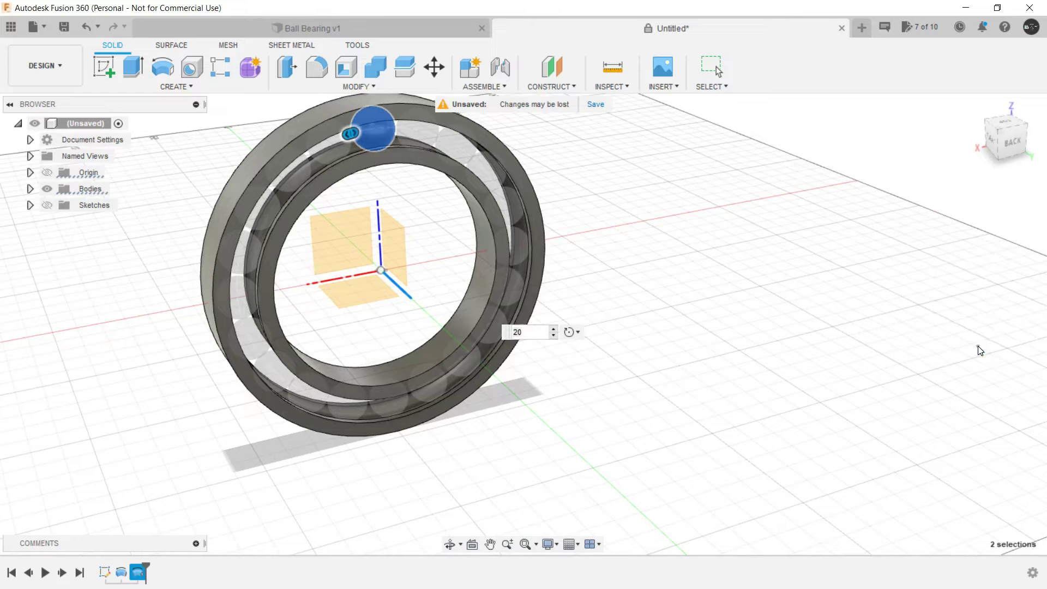
{"action": "middle_click_drag", "start_coordinate": [642, 401], "coordinate": [682, 418], "text": "shift"}
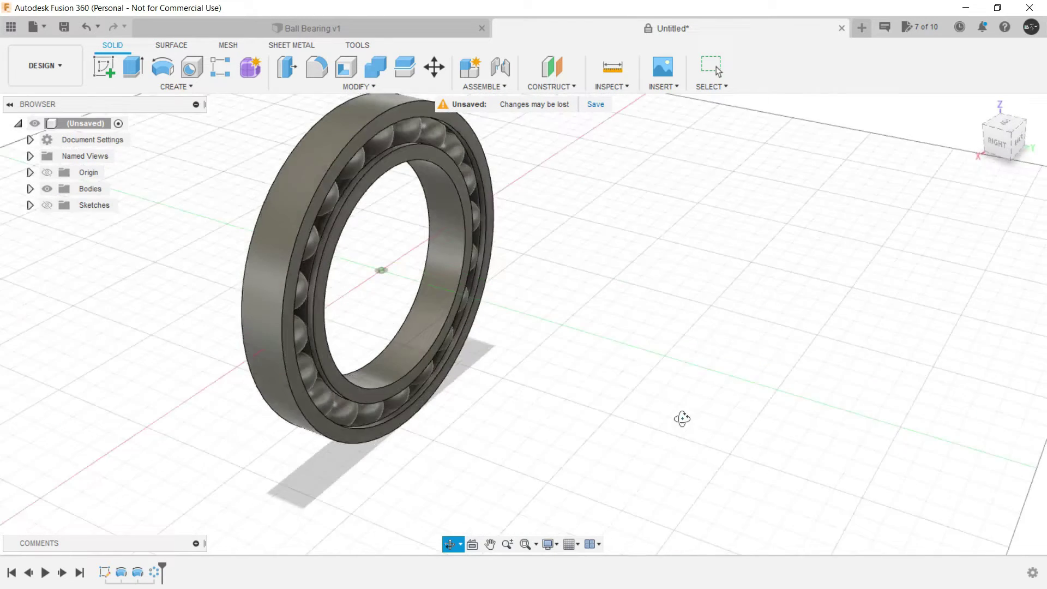
- Rename Body1, the outer ring, to Outer Race
{"action": "key", "text": "Escape"}
{"action": "left_click", "coordinate": [29, 189]}
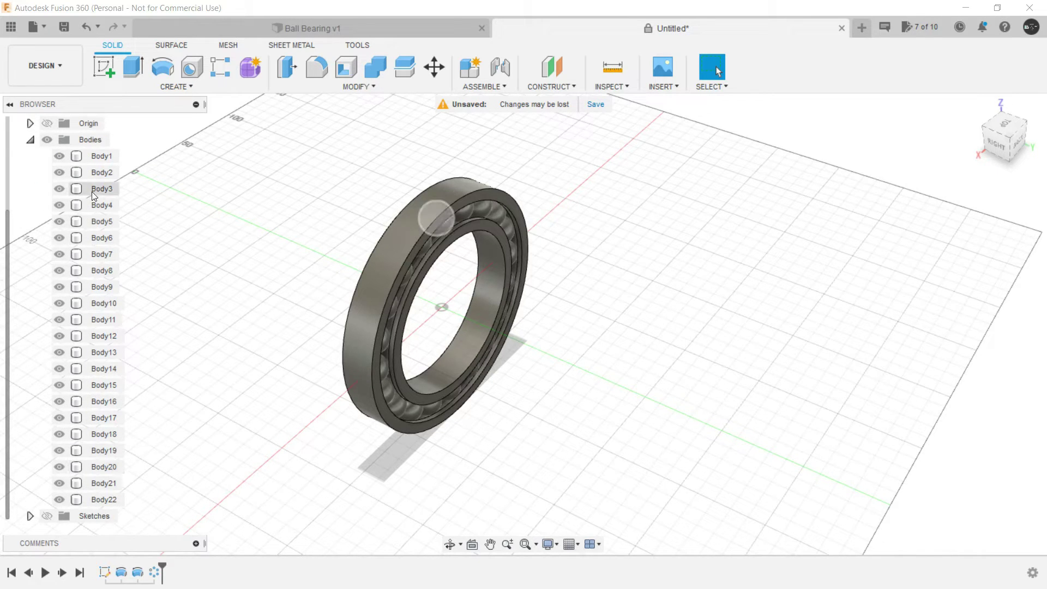
{"action": "left_click", "coordinate": [97, 157]}
{"action": "left_click", "coordinate": [100, 157]}
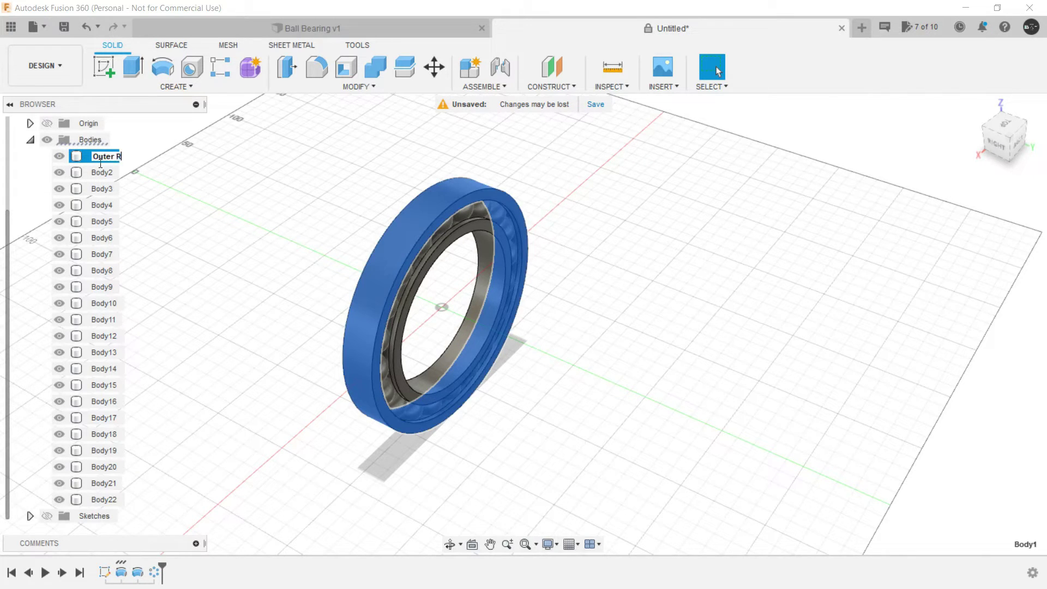
{"action": "left_click", "coordinate": [247, 245]}
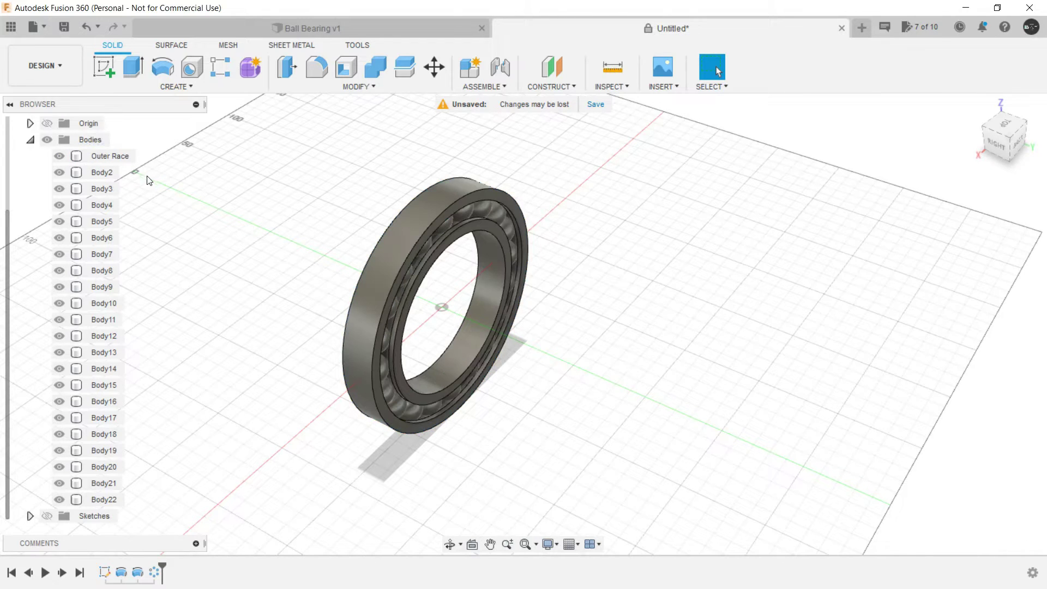
- Rename Body2 to Inner Race, then switch to the Ball Bearing v1 document
{"action": "left_click", "coordinate": [103, 172]}
{"action": "middle_click_drag", "start_coordinate": [187, 226], "coordinate": [196, 273], "text": "shift"}
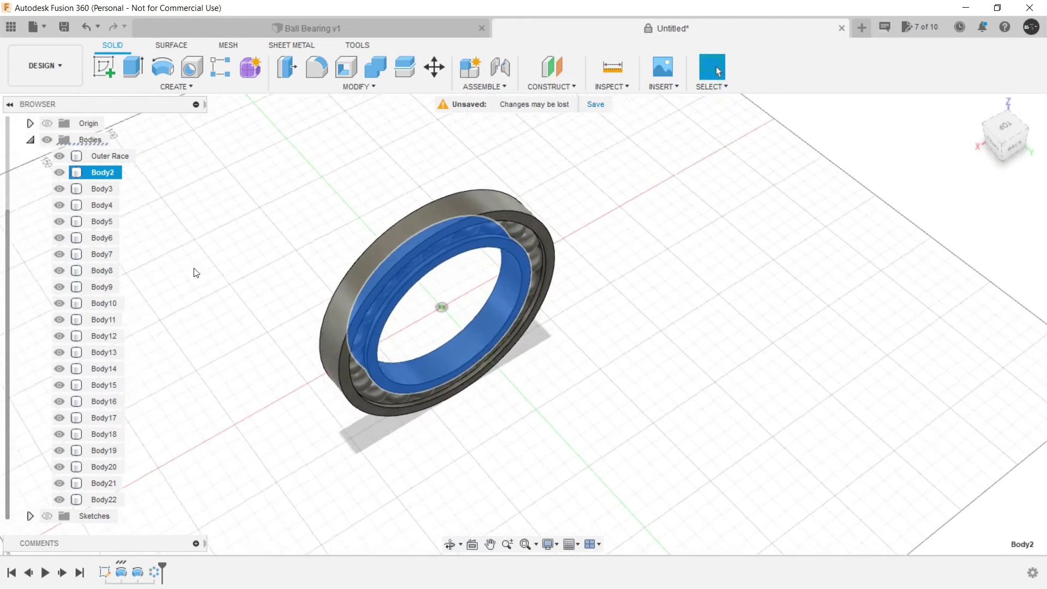
{"action": "left_click", "coordinate": [102, 173]}
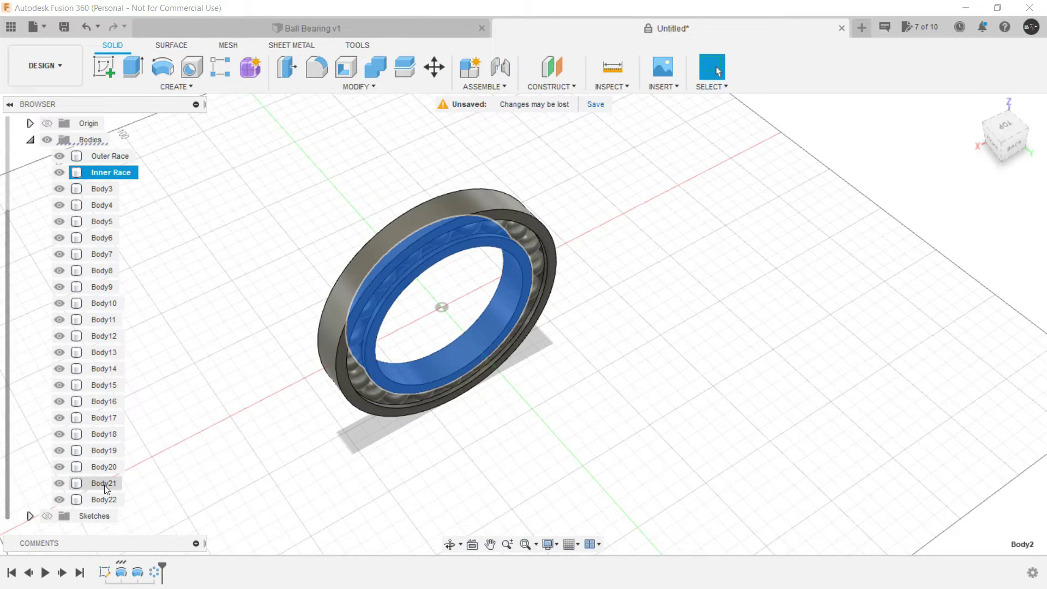
{"action": "left_click", "coordinate": [213, 430]}
{"action": "middle_click_drag", "start_coordinate": [169, 431], "coordinate": [180, 355], "text": "shift"}
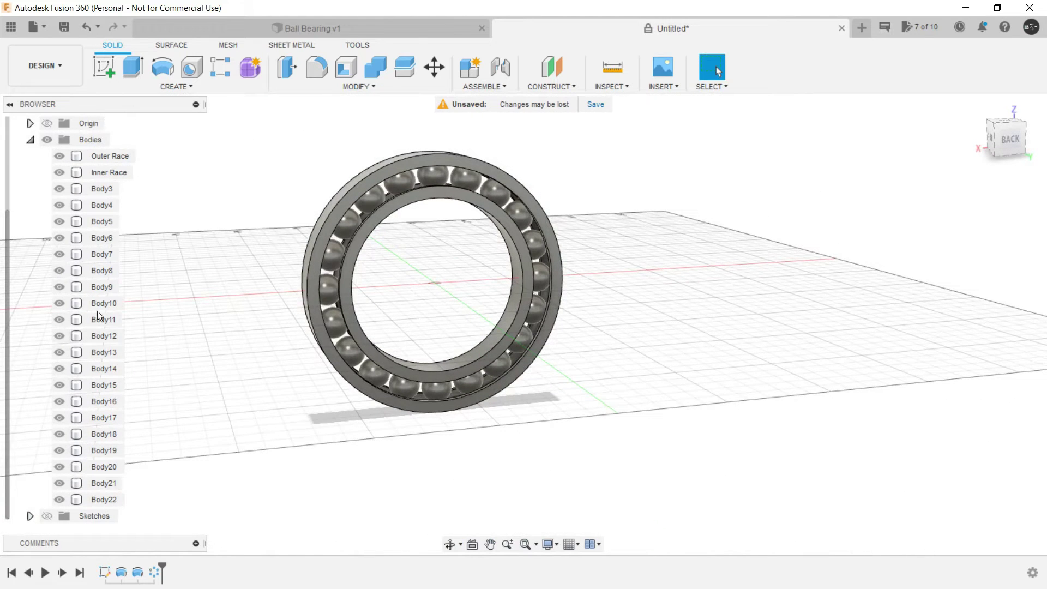
{"action": "middle_click_drag", "start_coordinate": [176, 285], "coordinate": [215, 320], "text": "shift"}
{"action": "left_click", "coordinate": [289, 28]}
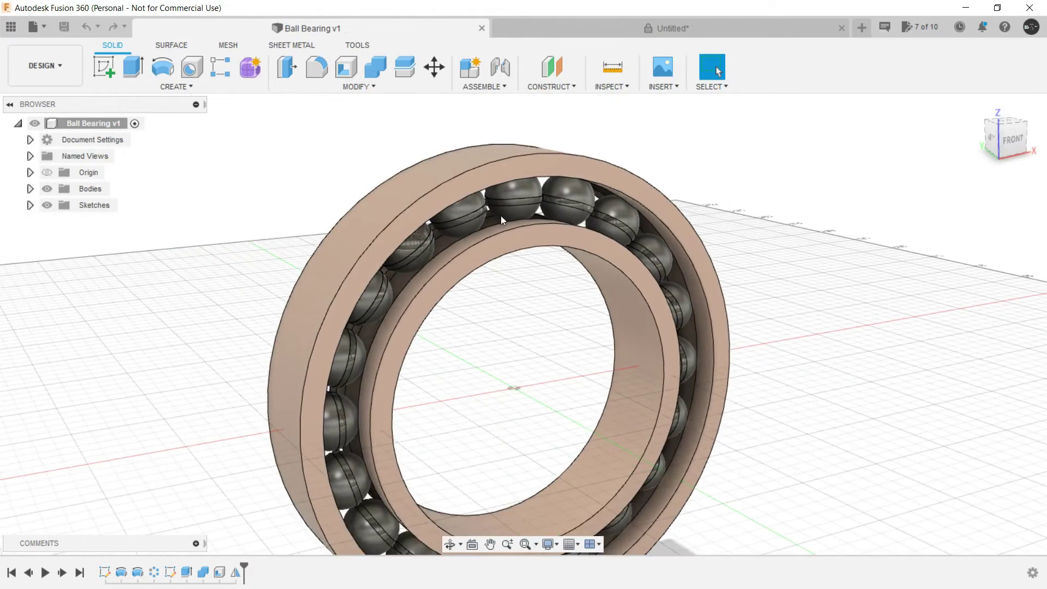
- Back in the Untitled design, show the origin and start a sketch on the XZ plane
{"action": "scroll", "coordinate": [439, 235], "scroll_direction": "up", "scroll_amount": 10}
{"action": "middle_click_drag", "start_coordinate": [418, 225], "coordinate": [549, 187], "text": "shift"}
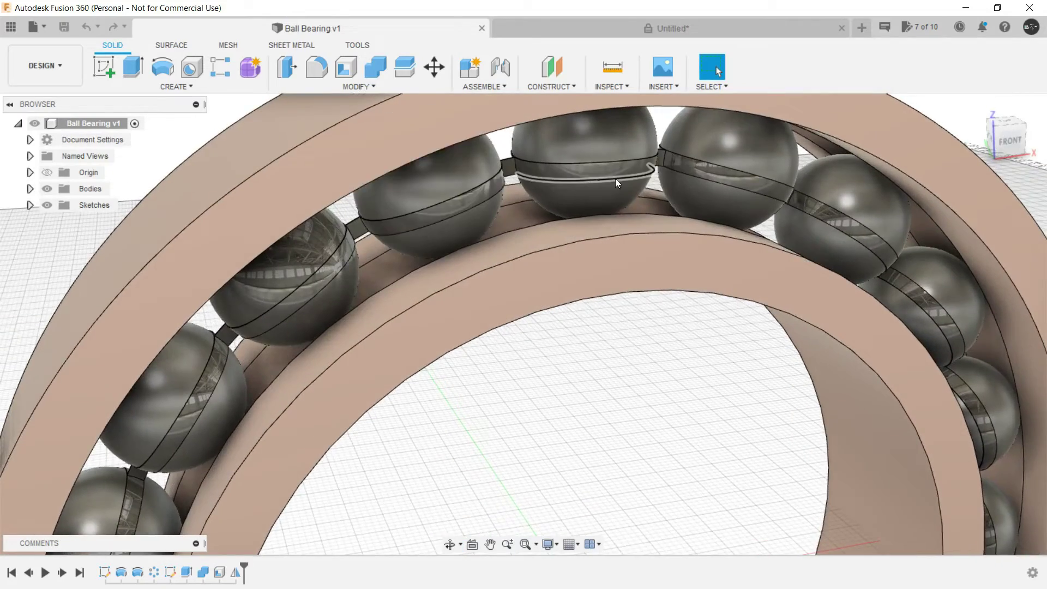
{"action": "scroll", "coordinate": [615, 178], "scroll_direction": "down", "scroll_amount": 10}
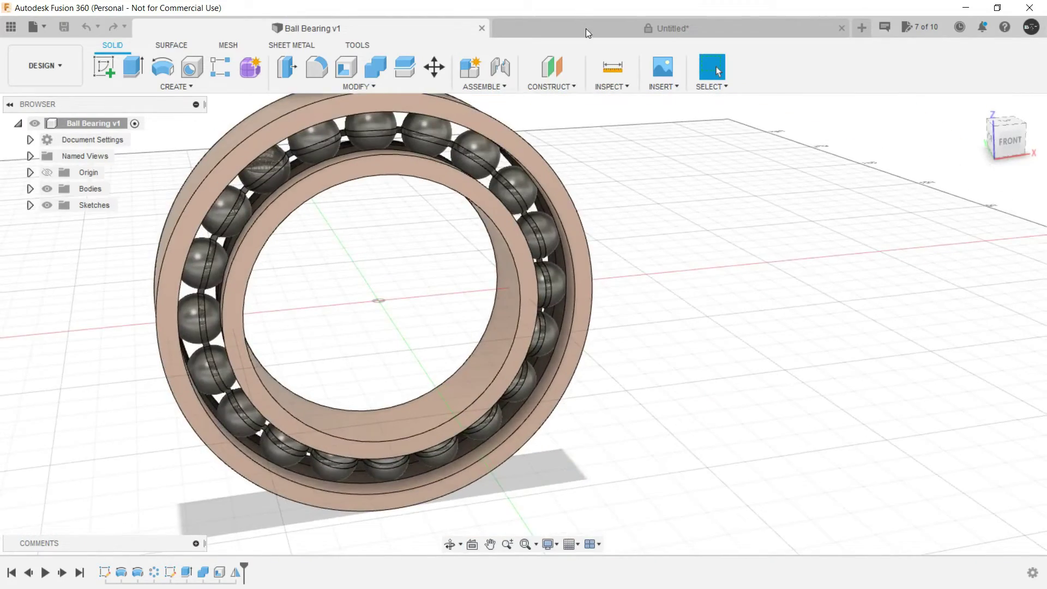
{"action": "left_click", "coordinate": [586, 28]}
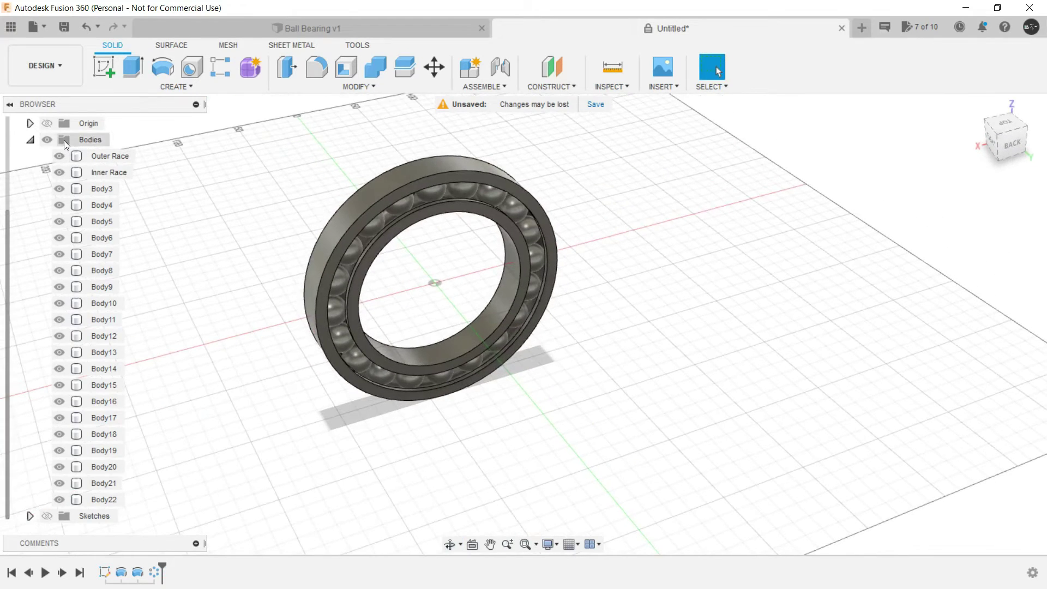
{"action": "scroll", "coordinate": [45, 137], "scroll_direction": "up", "scroll_amount": 2}
{"action": "left_click", "coordinate": [47, 156]}
{"action": "left_click", "coordinate": [30, 174]}
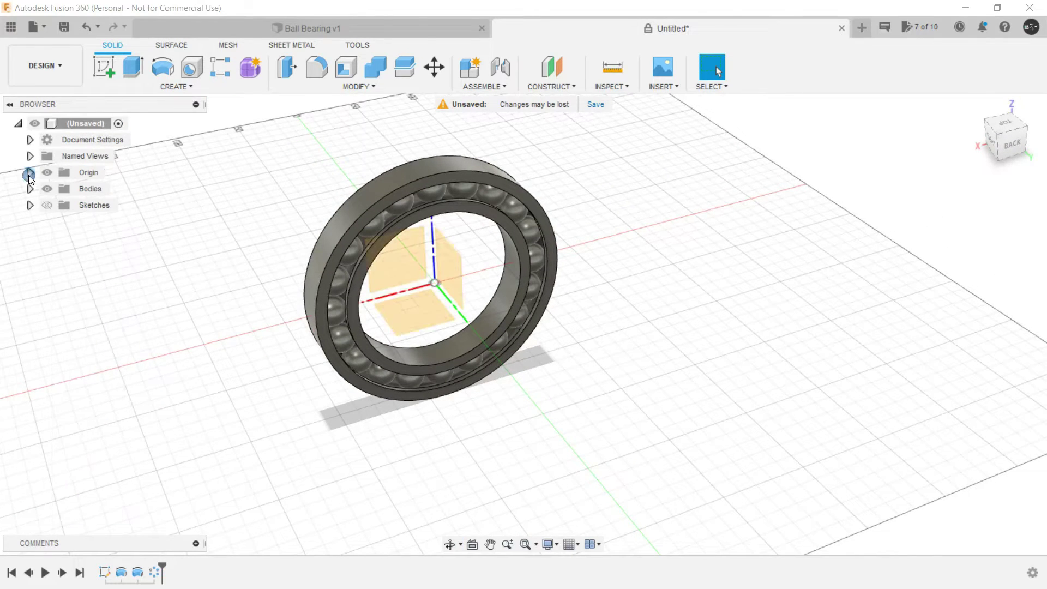
{"action": "middle_click_drag", "start_coordinate": [519, 287], "coordinate": [432, 265], "text": "shift"}
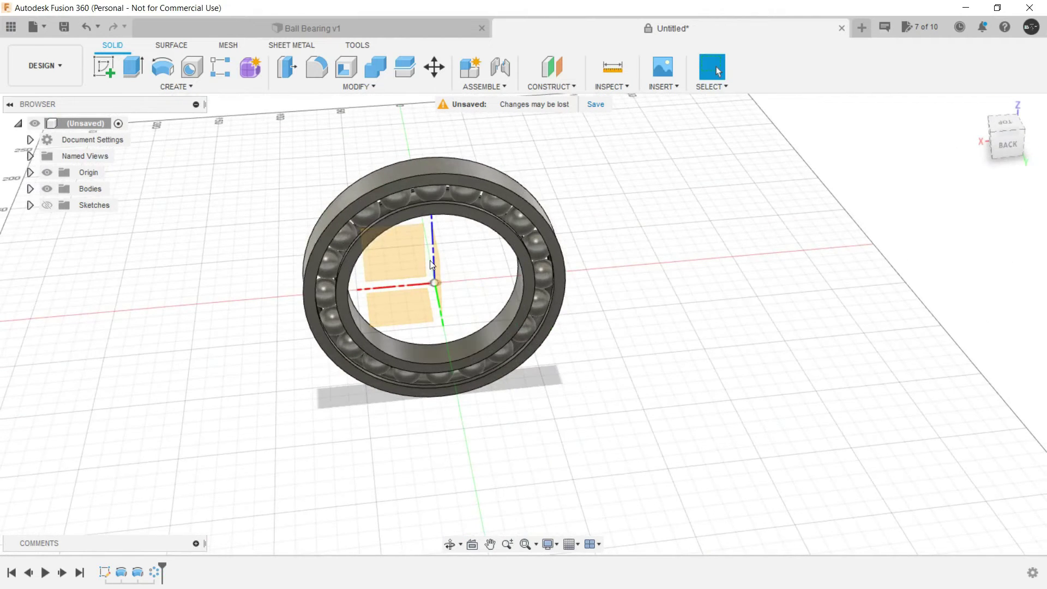
{"action": "left_click", "coordinate": [400, 249]}
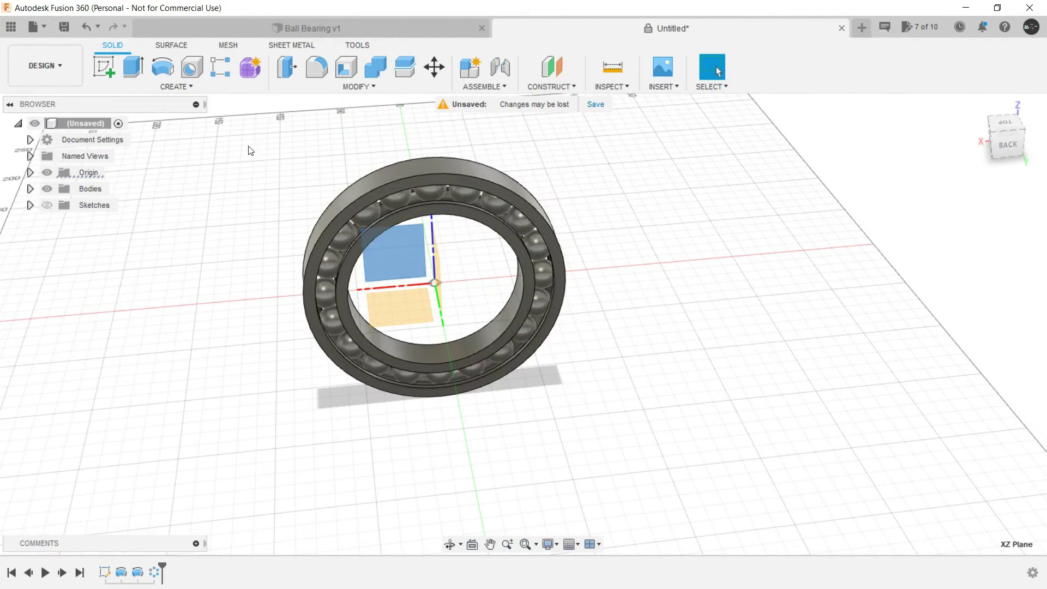
{"action": "left_click", "coordinate": [99, 71]}
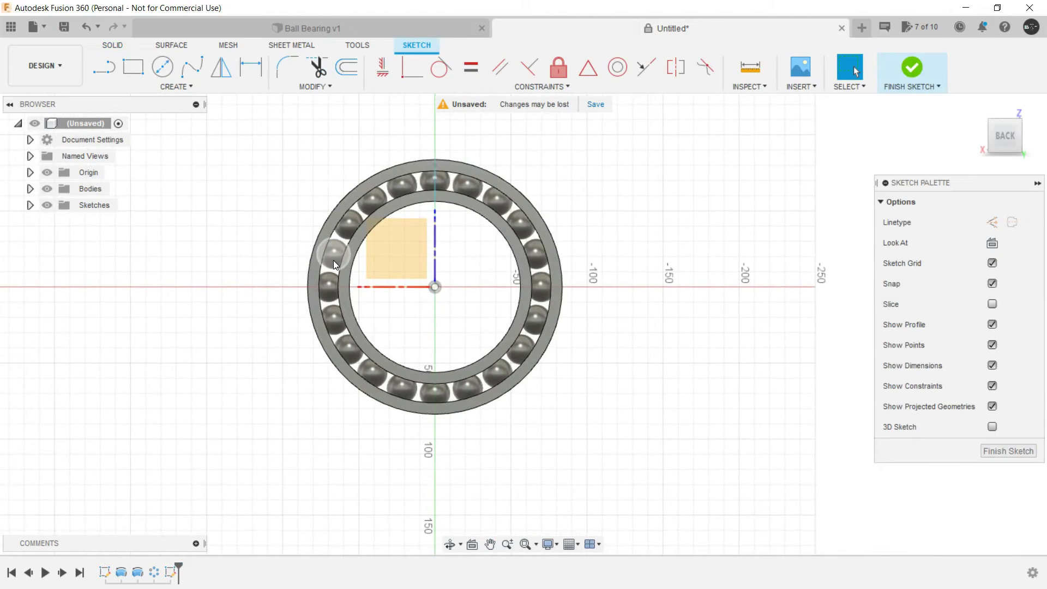
- Draw a center-diameter circle at the origin through the ball centres
{"action": "key", "text": "c"}
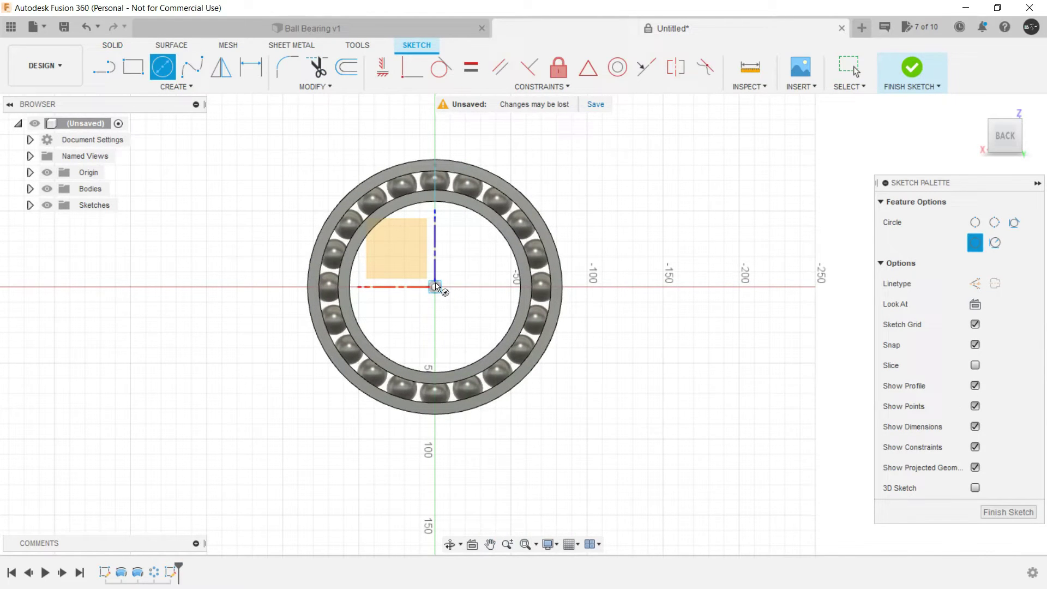
{"action": "left_click", "coordinate": [435, 287]}
{"action": "scroll", "coordinate": [456, 185], "scroll_direction": "down", "scroll_amount": 3}
{"action": "scroll", "coordinate": [458, 183], "scroll_direction": "up", "scroll_amount": 5}
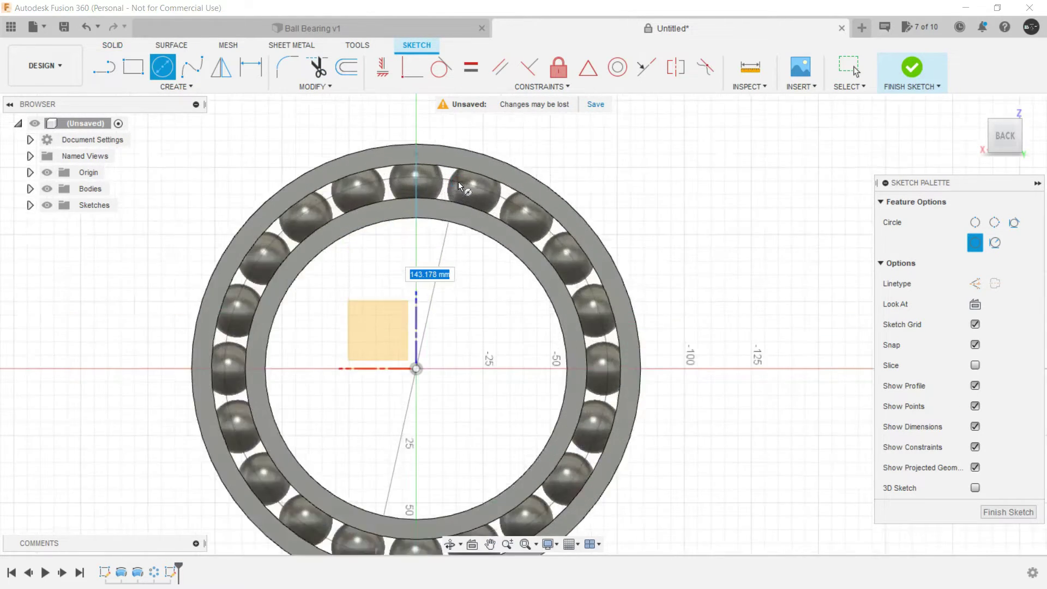
{"action": "scroll", "coordinate": [459, 183], "scroll_direction": "up", "scroll_amount": 4}
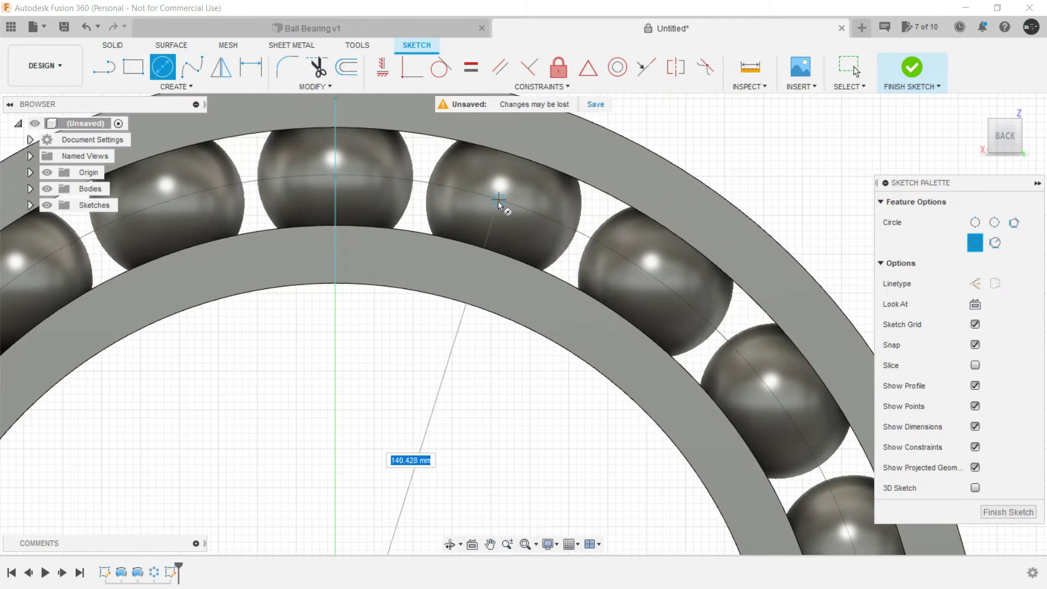
{"action": "left_click", "coordinate": [498, 201]}
{"action": "scroll", "coordinate": [436, 326], "scroll_direction": "down", "scroll_amount": 4}
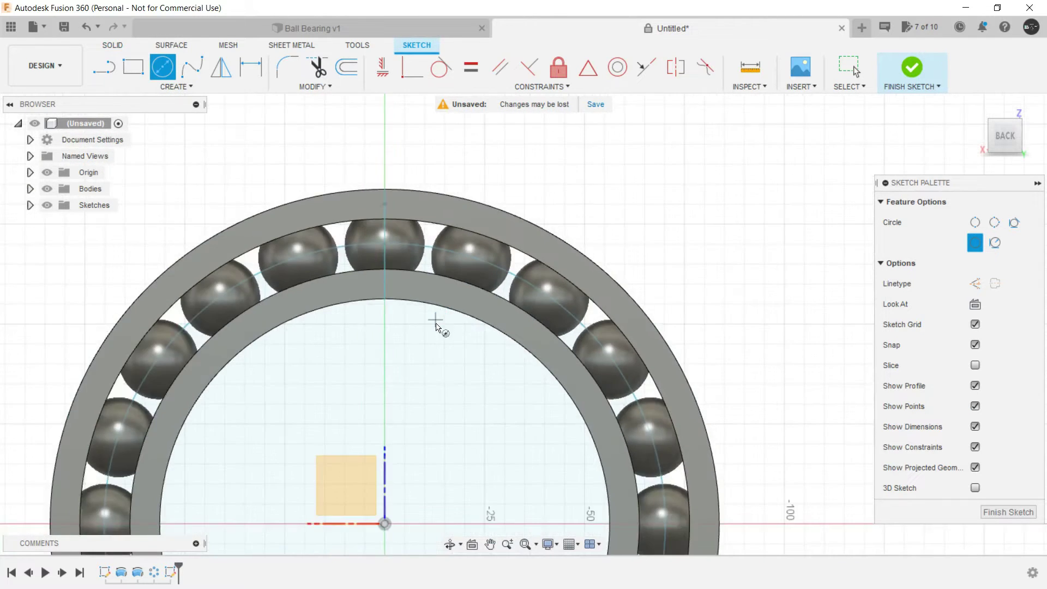
{"action": "scroll", "coordinate": [436, 326], "scroll_direction": "down", "scroll_amount": 3}
- Add a second concentric circle near the ball centres and finish the sketch
{"action": "left_click", "coordinate": [403, 379]}
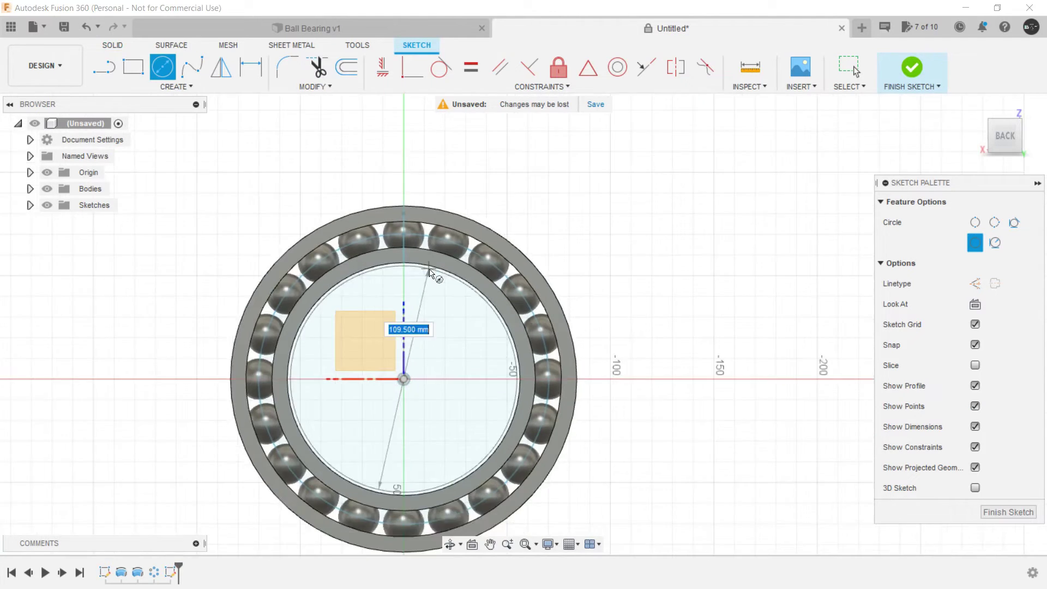
{"action": "scroll", "coordinate": [431, 270], "scroll_direction": "up", "scroll_amount": 6}
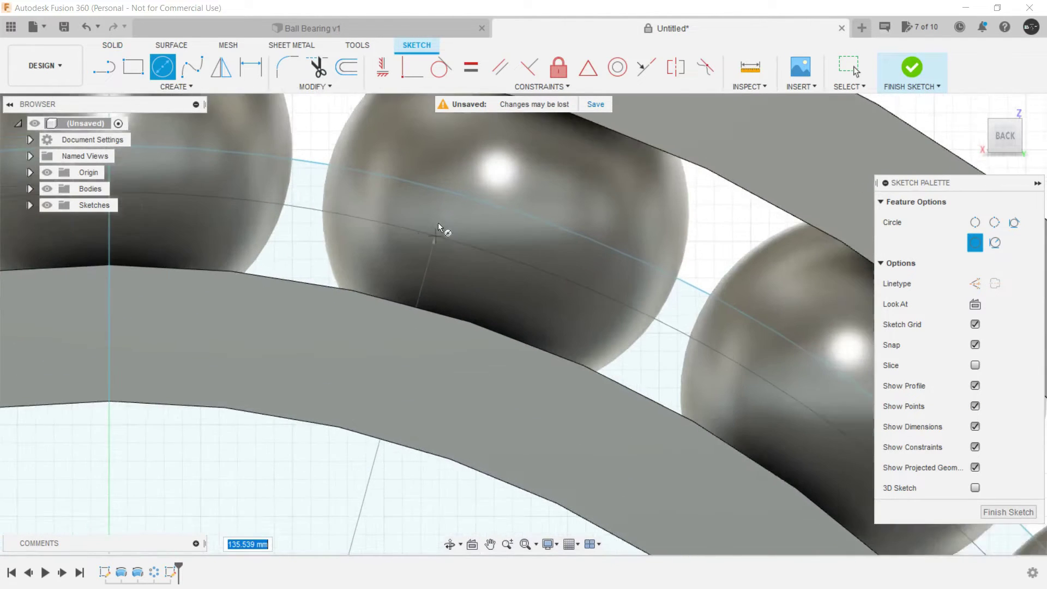
{"action": "scroll", "coordinate": [448, 204], "scroll_direction": "up", "scroll_amount": 1}
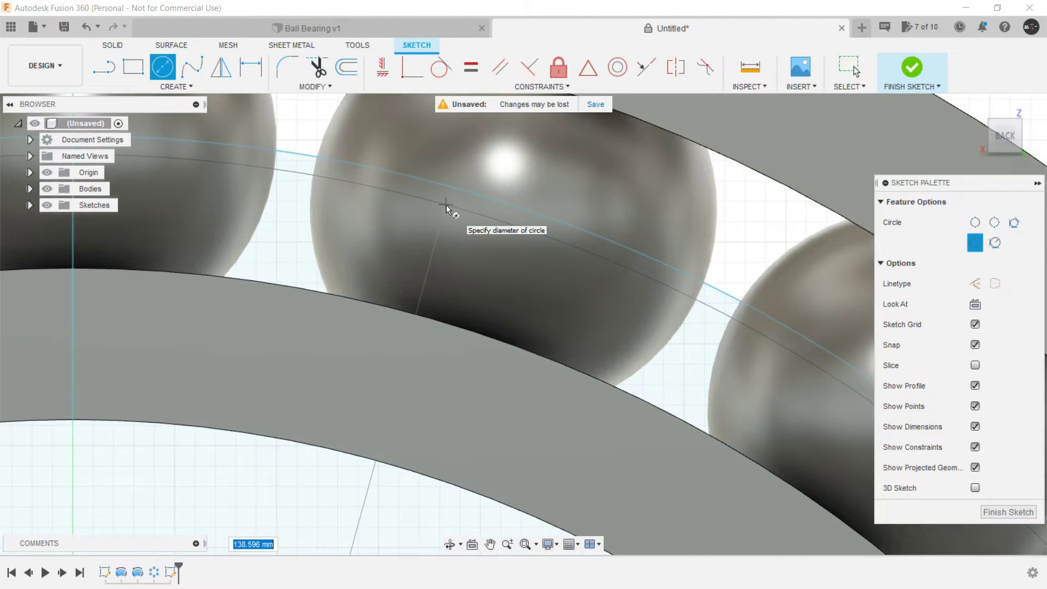
{"action": "left_click", "coordinate": [446, 205]}
{"action": "scroll", "coordinate": [447, 240], "scroll_direction": "down", "scroll_amount": 6}
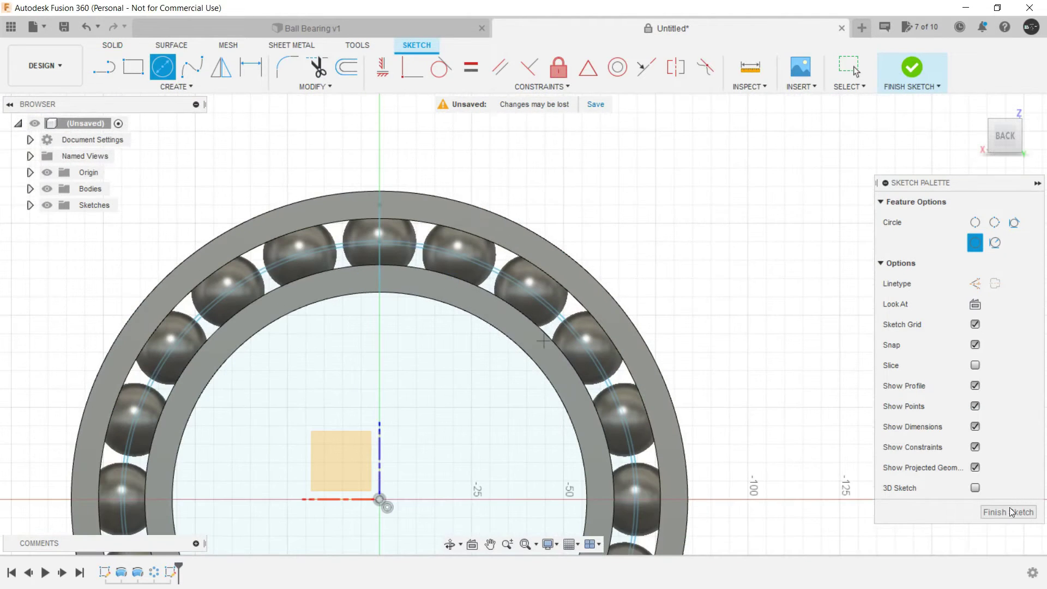
{"action": "left_click", "coordinate": [995, 509]}
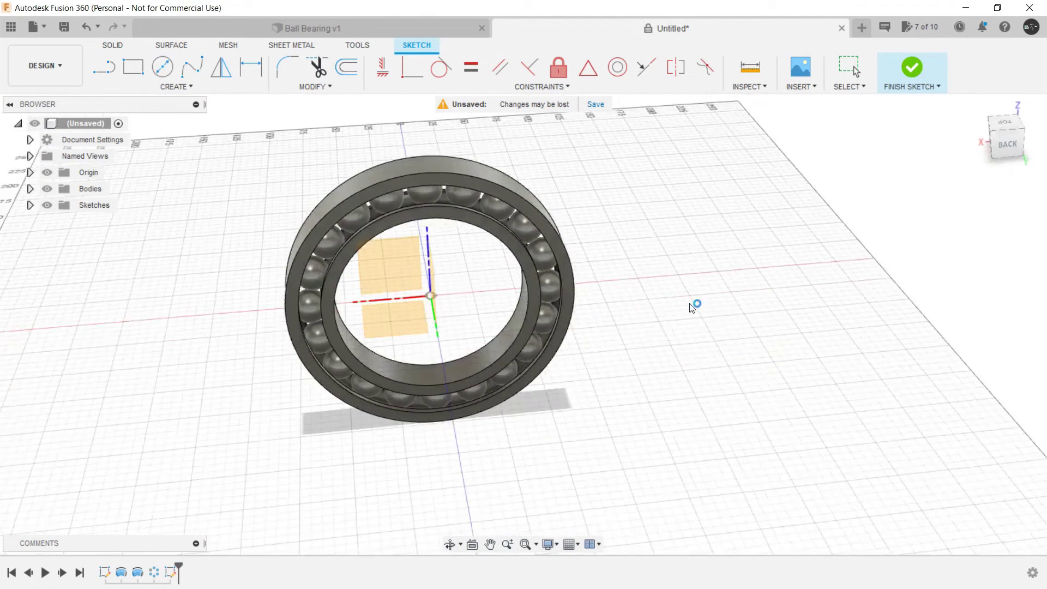
- Show the sketches and start extruding the thin ring profile between the race circles
{"action": "left_click", "coordinate": [47, 204]}
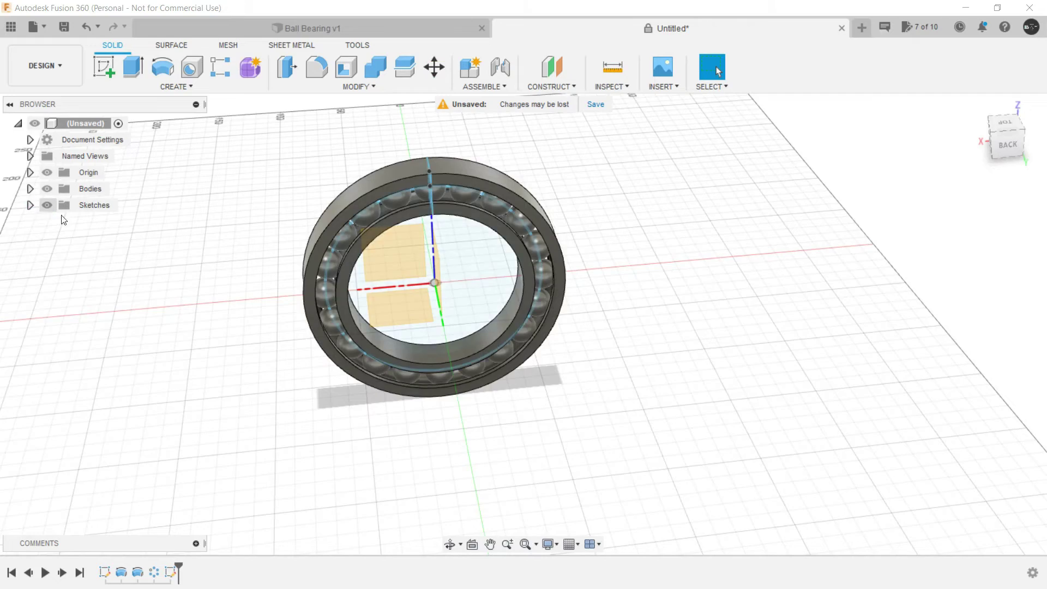
{"action": "scroll", "coordinate": [506, 191], "scroll_direction": "up", "scroll_amount": 1}
{"action": "scroll", "coordinate": [506, 192], "scroll_direction": "up", "scroll_amount": 10}
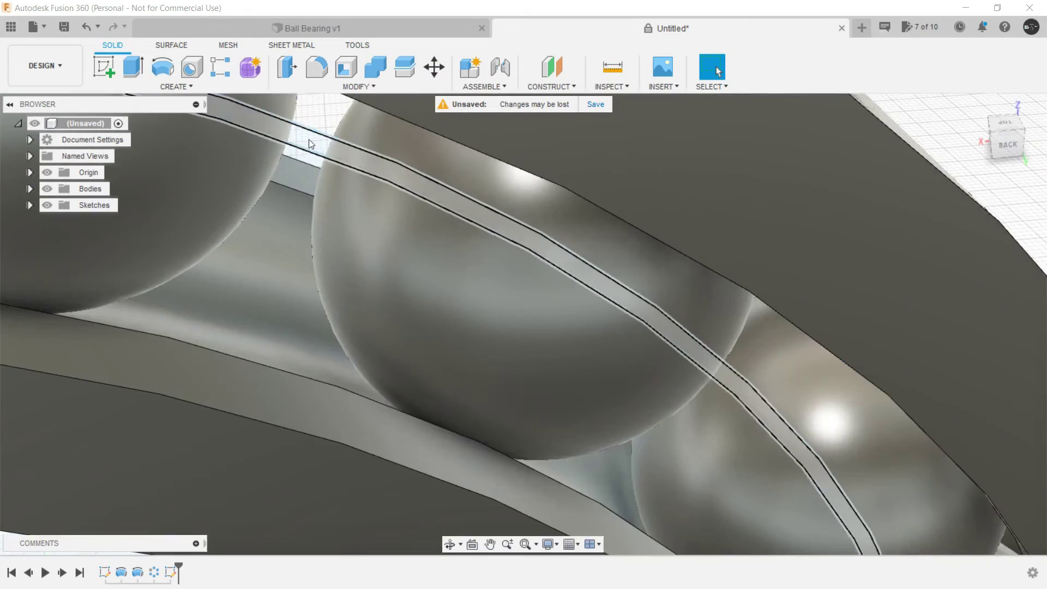
{"action": "left_click", "coordinate": [310, 142]}
{"action": "scroll", "coordinate": [315, 146], "scroll_direction": "down", "scroll_amount": 10}
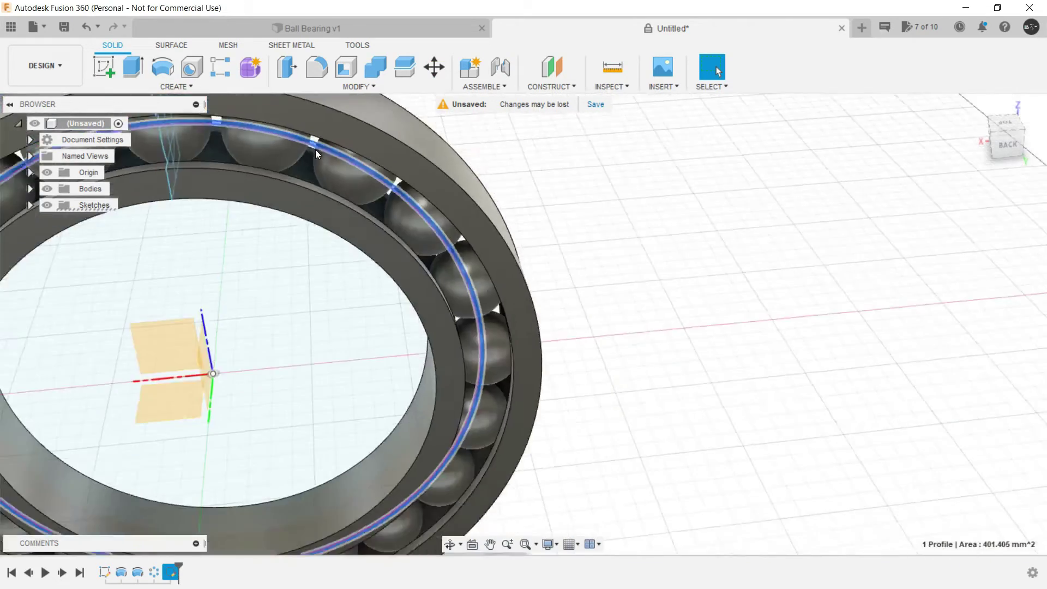
{"action": "middle_click_drag", "start_coordinate": [242, 213], "coordinate": [381, 145], "text": "shift"}
{"action": "right_click", "coordinate": [381, 145]}
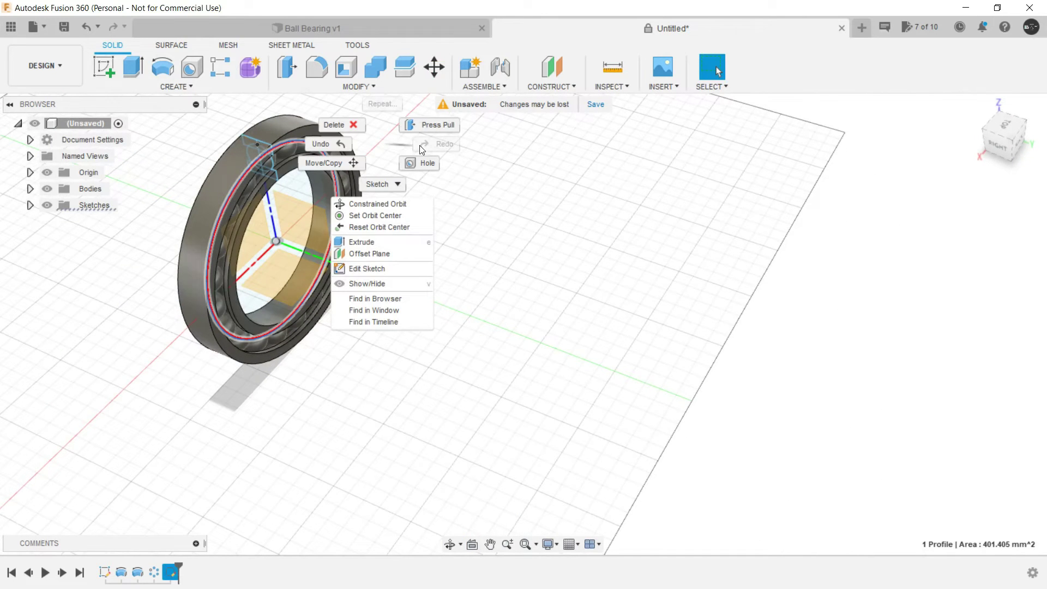
{"action": "left_click", "coordinate": [426, 125]}
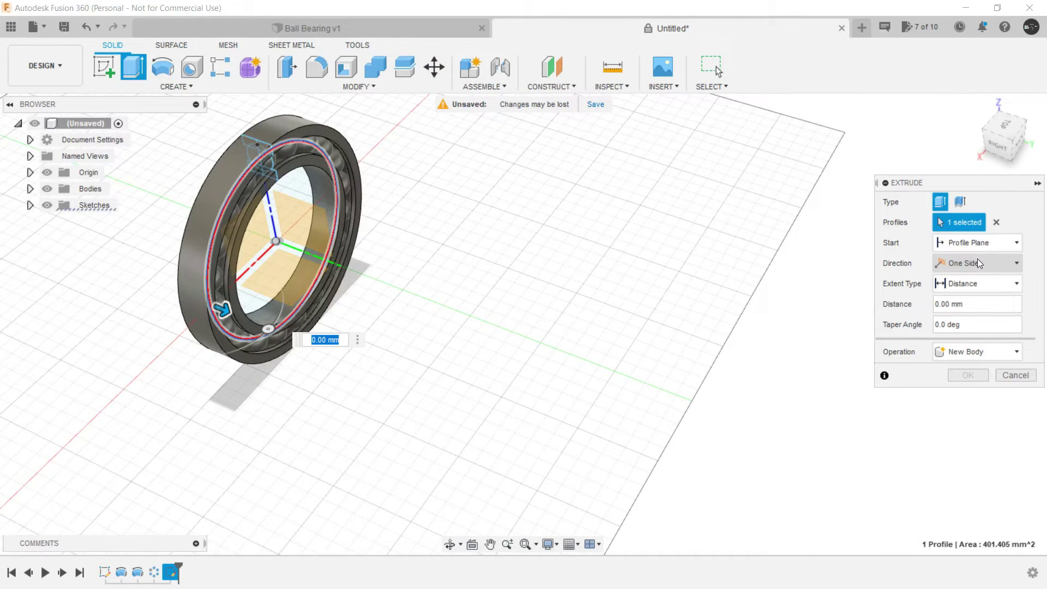
- Extrude the ring profile To Object up to the race face as a New Body
{"action": "left_click", "coordinate": [976, 282]}
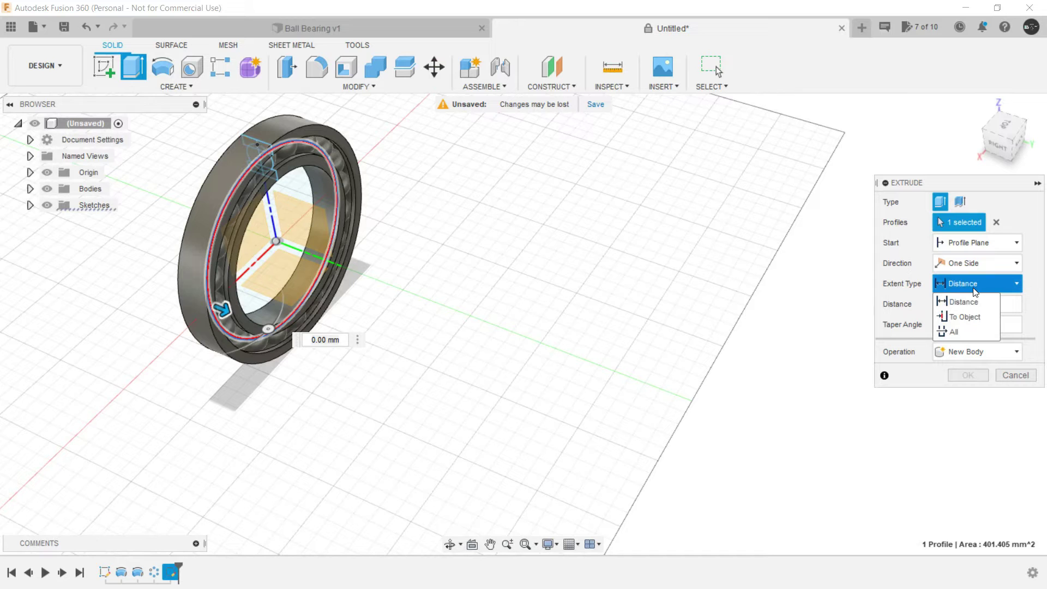
{"action": "left_click", "coordinate": [965, 315]}
{"action": "middle_click_drag", "start_coordinate": [237, 199], "coordinate": [374, 166], "text": "shift"}
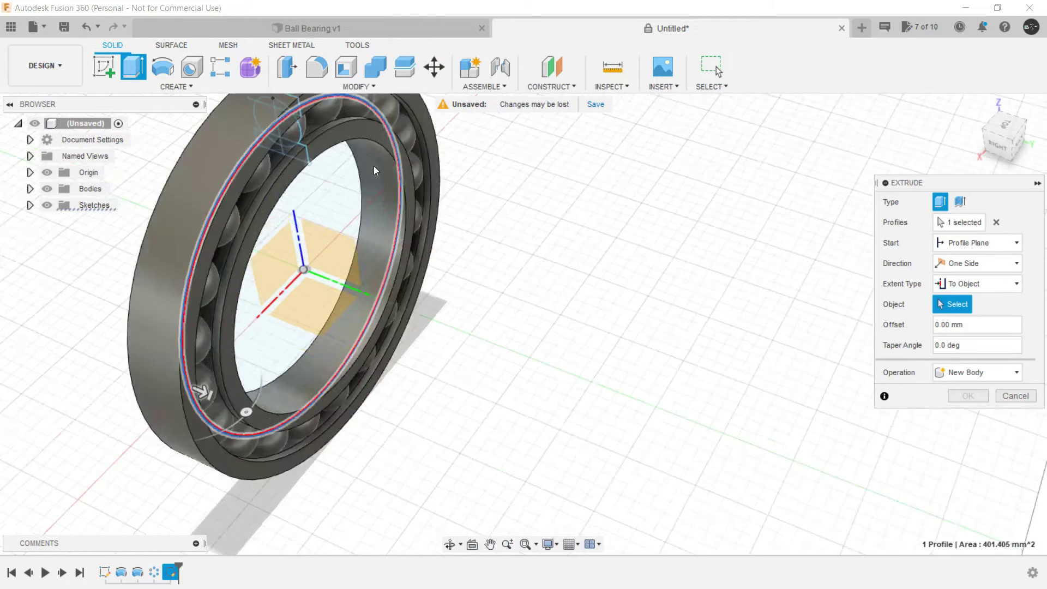
{"action": "scroll", "coordinate": [513, 232], "scroll_direction": "up", "scroll_amount": 3}
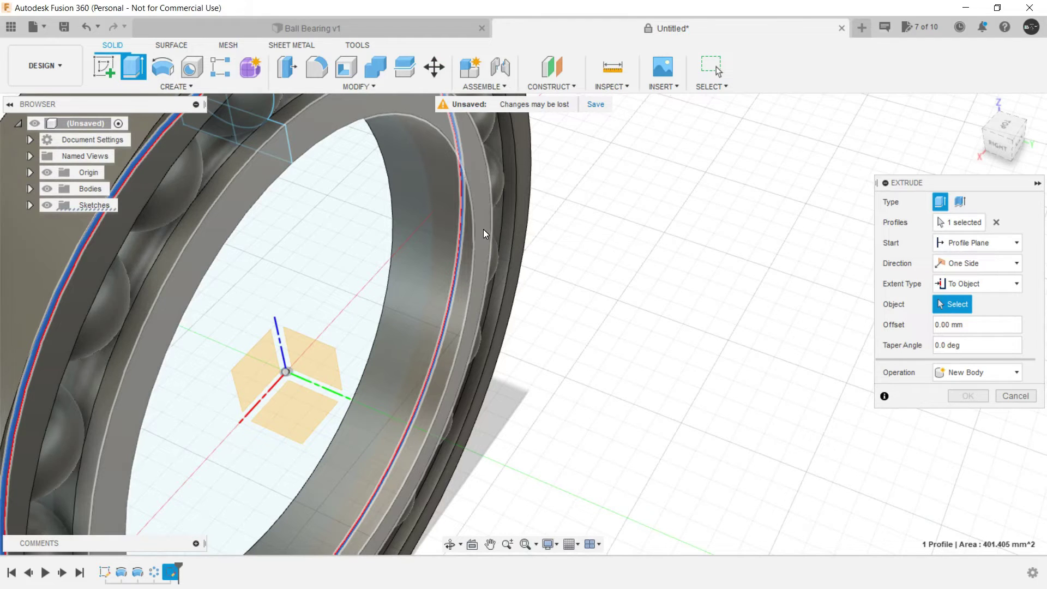
{"action": "left_click", "coordinate": [484, 229]}
{"action": "scroll", "coordinate": [624, 314], "scroll_direction": "down", "scroll_amount": 3}
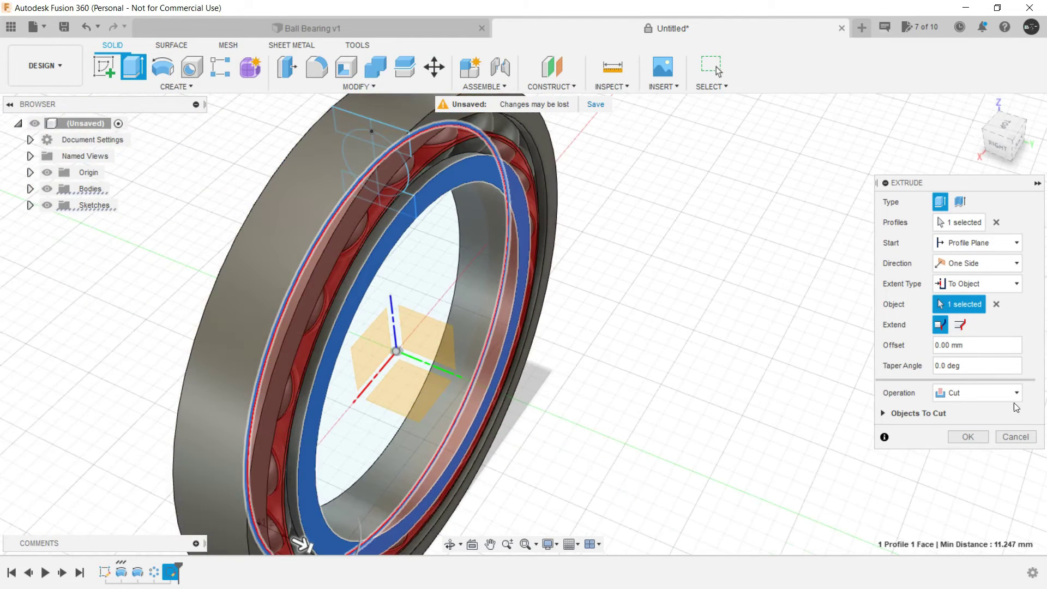
{"action": "left_click", "coordinate": [1002, 394]}
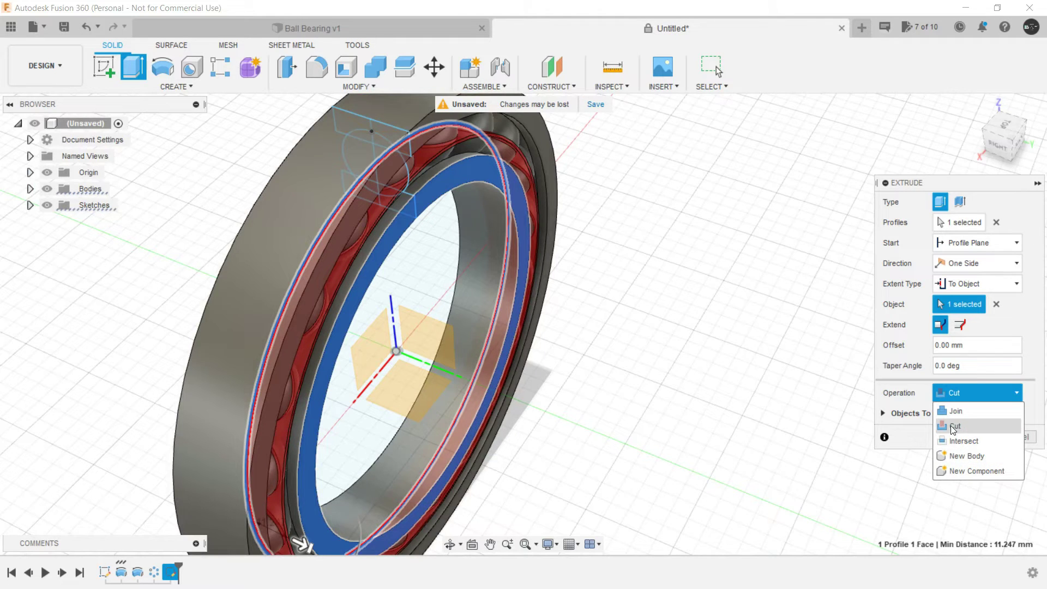
{"action": "left_click", "coordinate": [967, 456]}
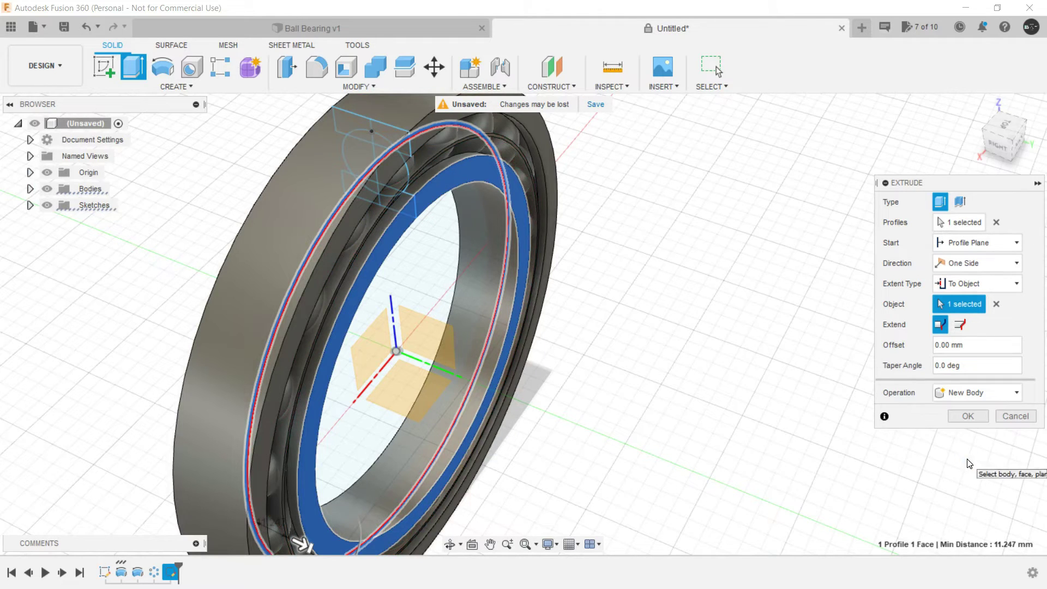
{"action": "left_click", "coordinate": [969, 416]}
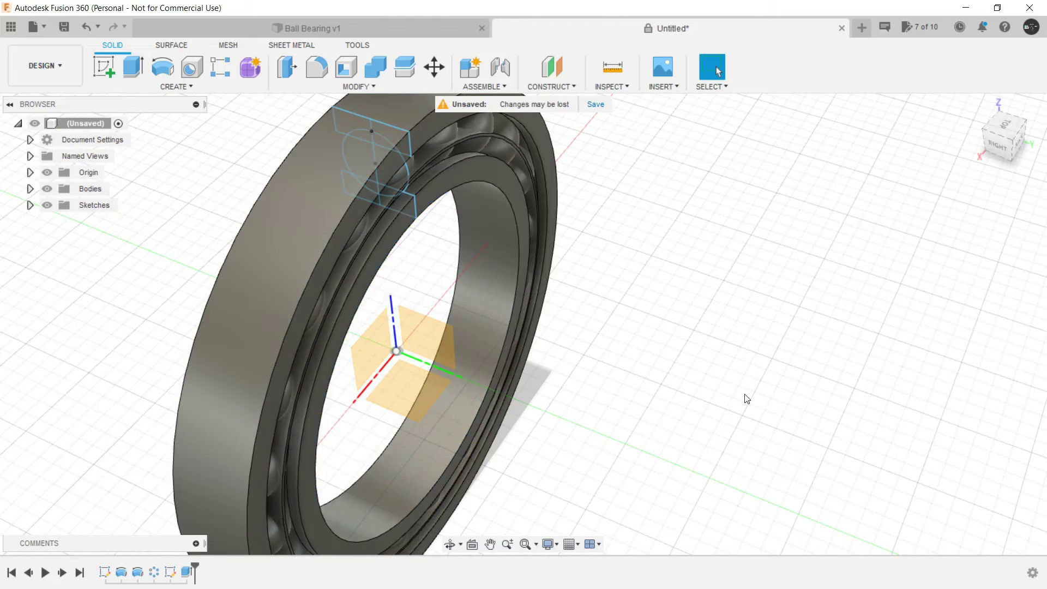
{"action": "scroll", "coordinate": [746, 397], "scroll_direction": "down", "scroll_amount": 4}
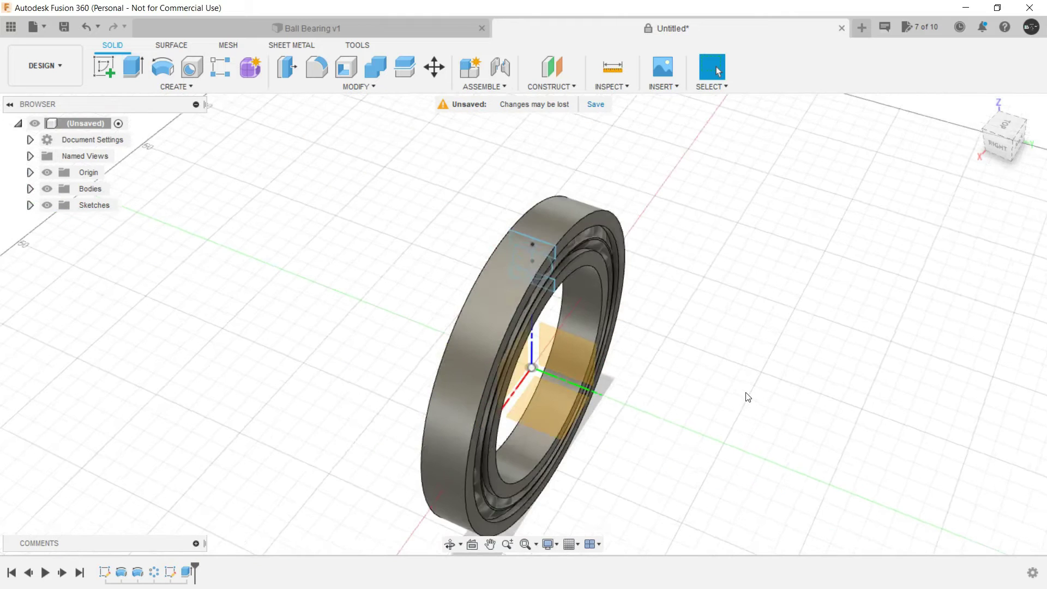
- Rename Body23, the newly extruded ring, to 'Encasing' in the Bodies list
{"action": "left_click", "coordinate": [30, 189]}
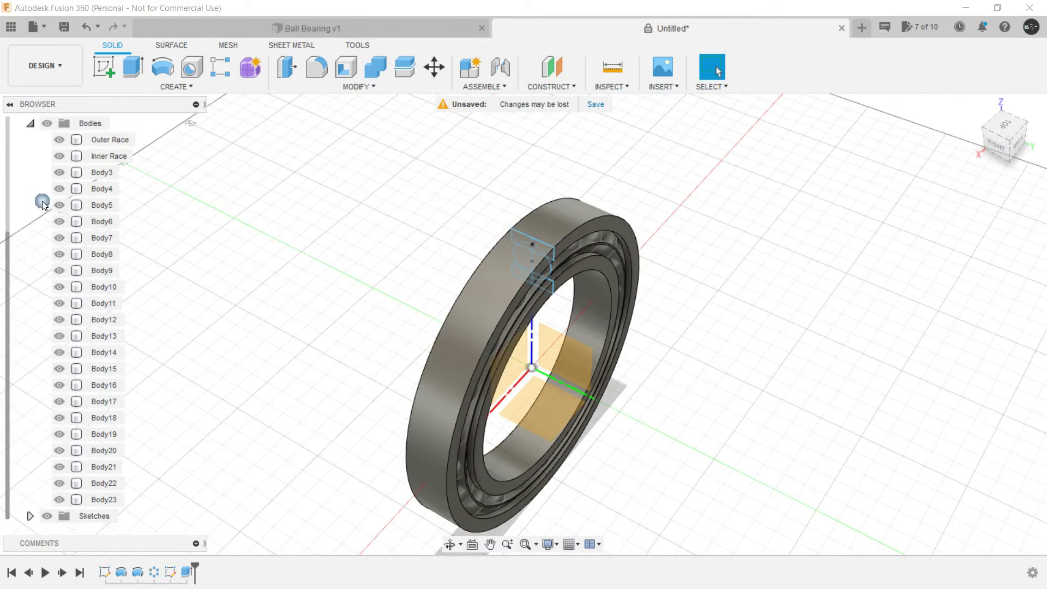
{"action": "left_click", "coordinate": [111, 500]}
{"action": "middle_click_drag", "start_coordinate": [236, 431], "coordinate": [253, 390], "text": "shift"}
{"action": "double_click", "coordinate": [103, 499]}
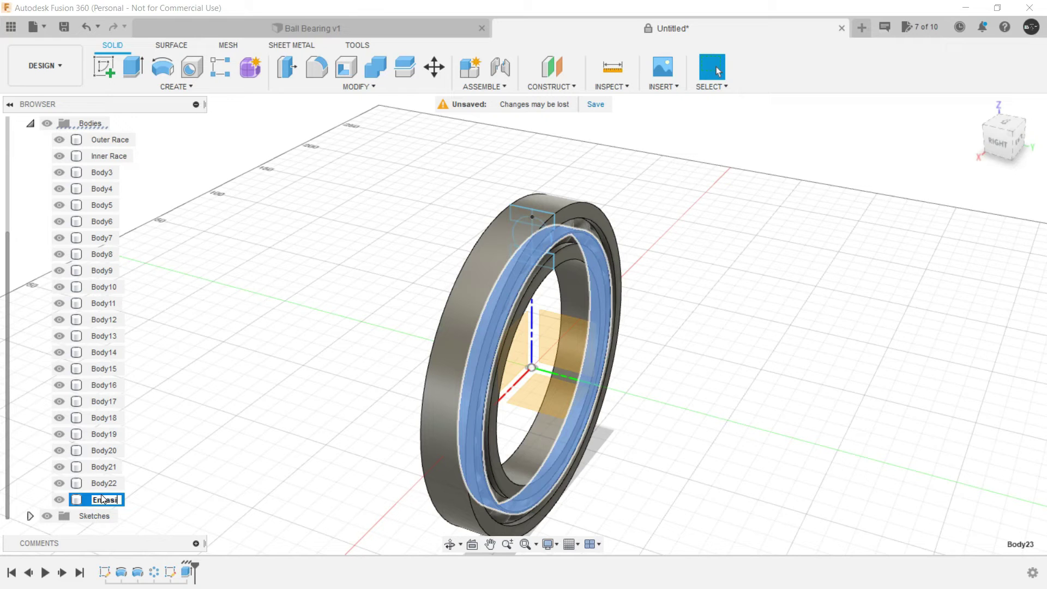
{"action": "key", "text": "Return"}
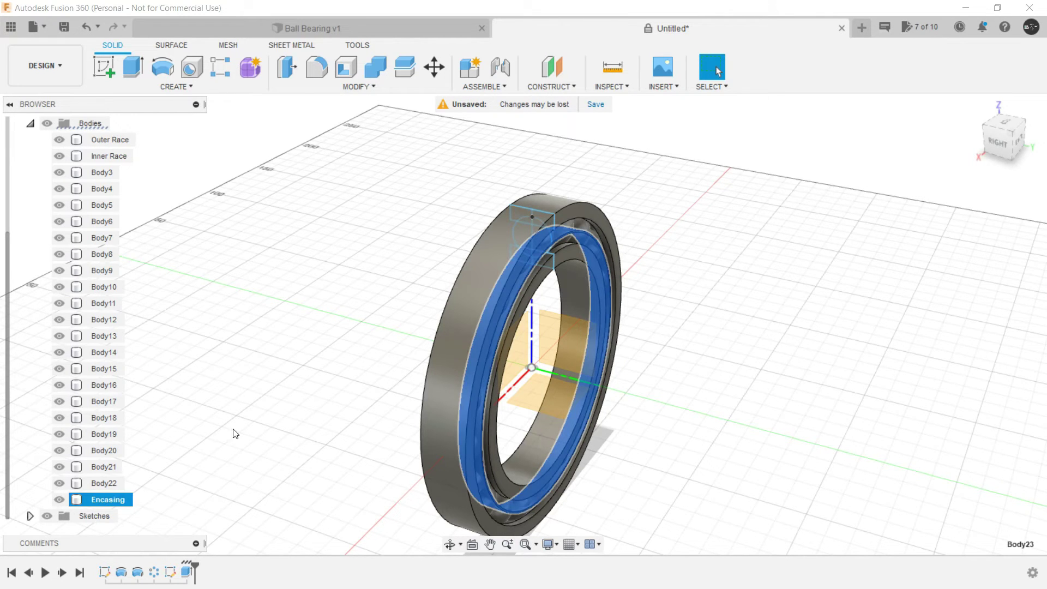
{"action": "left_click", "coordinate": [234, 433]}
{"action": "mouse_move", "coordinate": [306, 412]}
{"action": "middle_mouse_down", "text": "shift"}
{"action": "mouse_move", "coordinate": [243, 393]}
{"action": "mouse_move", "coordinate": [290, 425]}
{"action": "mouse_move", "coordinate": [287, 412]}
{"action": "middle_mouse_up", "text": "shift"}
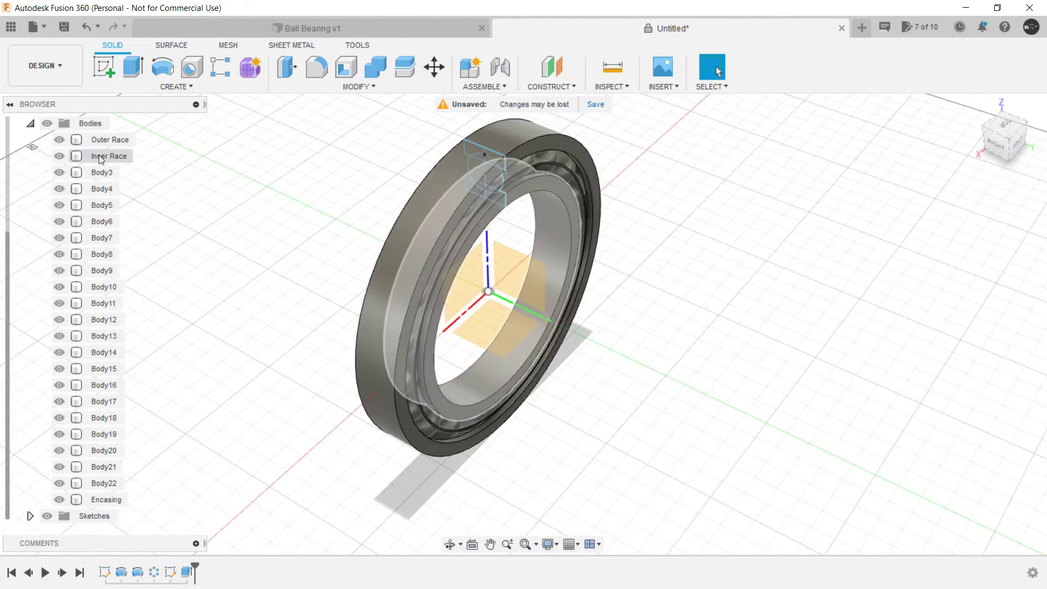
- Hide the Outer Race and Inner Race bodies
{"action": "left_click", "coordinate": [110, 140]}
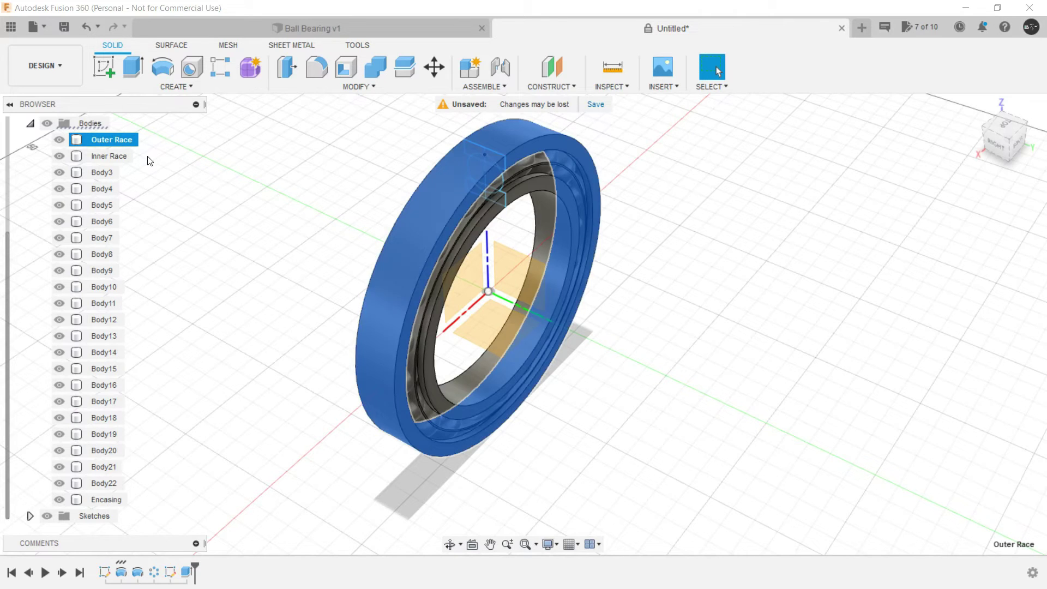
{"action": "left_click", "coordinate": [113, 154], "text": "ctrl"}
{"action": "right_click", "coordinate": [115, 146]}
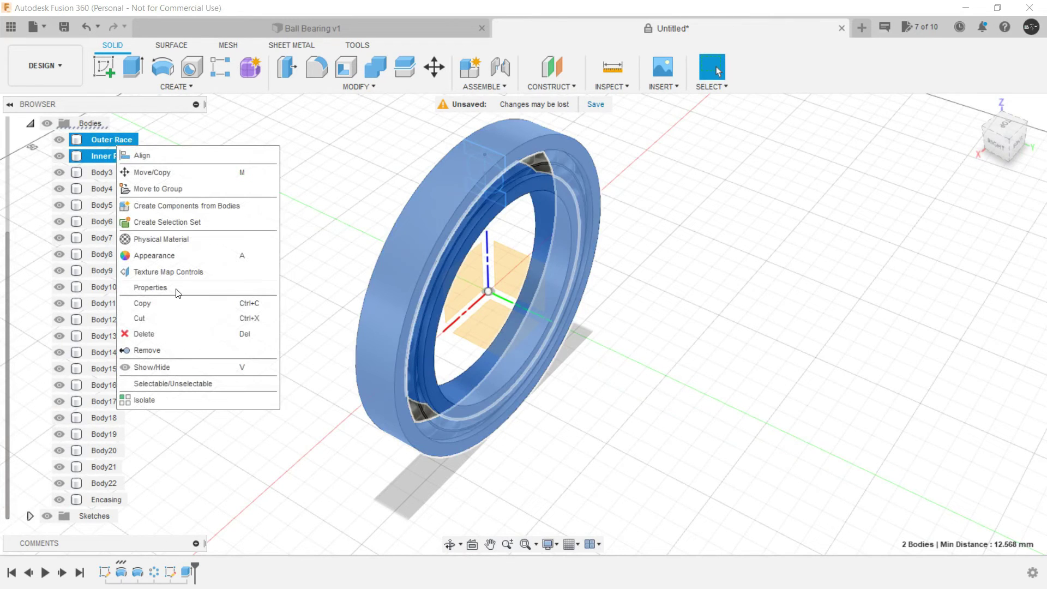
{"action": "left_click", "coordinate": [189, 365]}
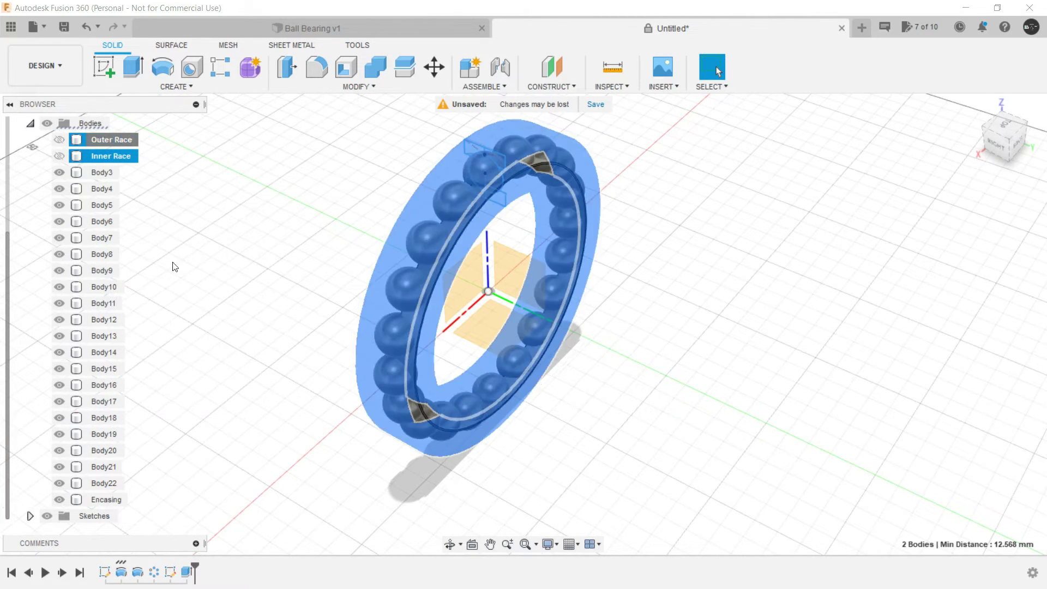
{"action": "right_click", "coordinate": [114, 144]}
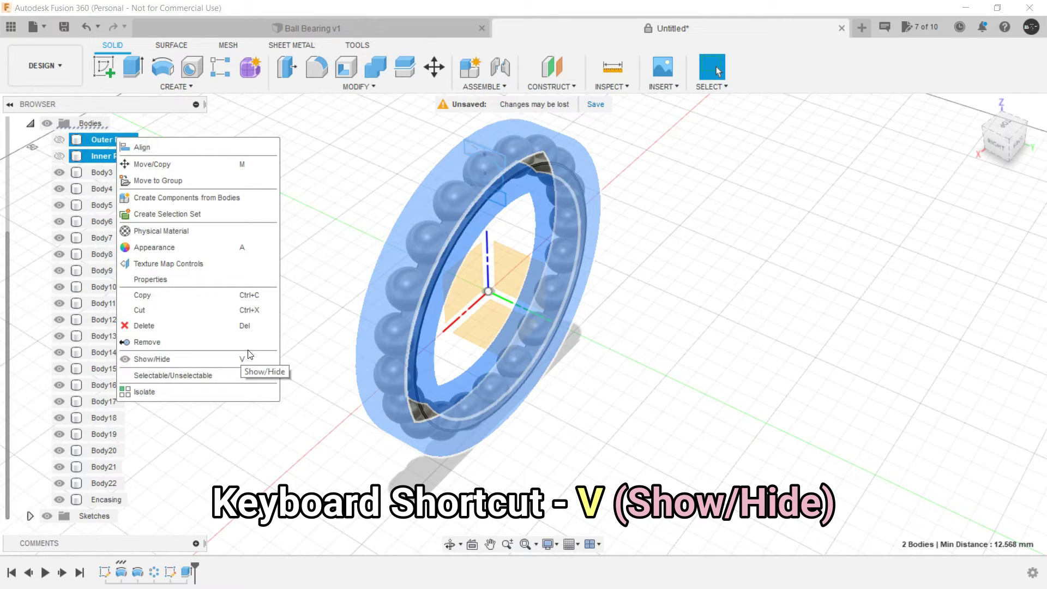
{"action": "left_click", "coordinate": [290, 465]}
{"action": "key", "text": "v"}
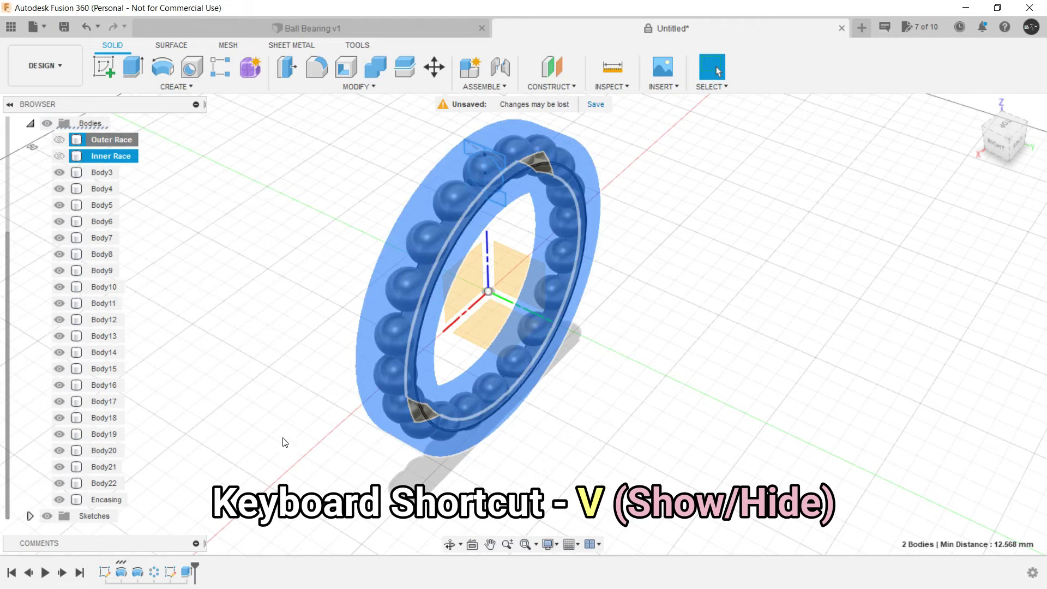
{"action": "key", "text": "v"}
{"action": "middle_click_drag", "start_coordinate": [232, 328], "coordinate": [238, 290], "text": "shift"}
- Collapse the Bodies list and hide all the sketches
{"action": "left_click", "coordinate": [30, 124]}
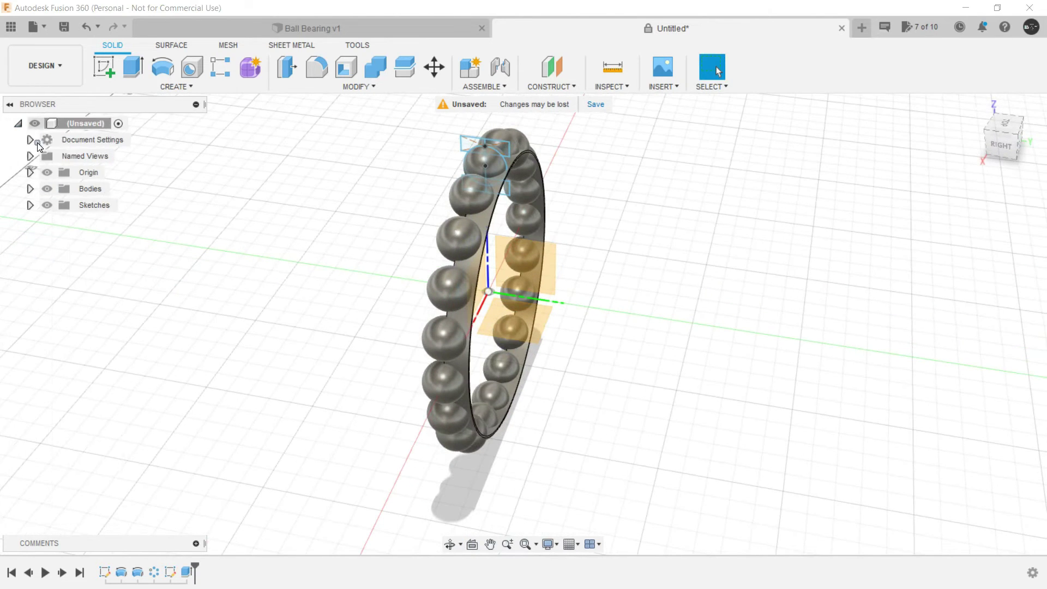
{"action": "left_click", "coordinate": [46, 206]}
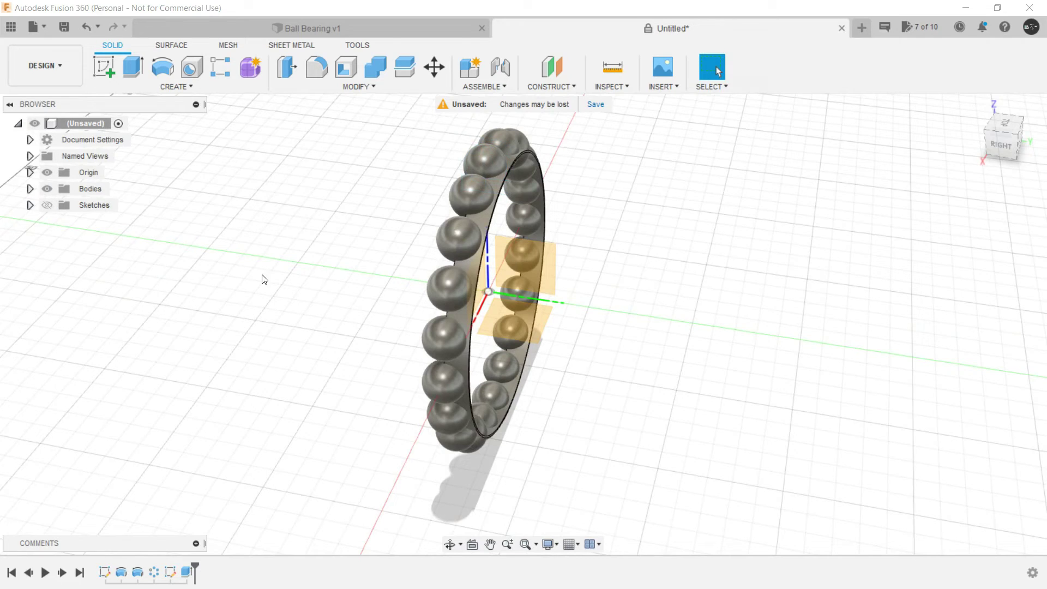
{"action": "mouse_move", "coordinate": [262, 278]}
{"action": "middle_mouse_down", "text": "shift"}
{"action": "mouse_move", "coordinate": [250, 285]}
{"action": "mouse_move", "coordinate": [309, 302]}
{"action": "mouse_move", "coordinate": [247, 243]}
{"action": "middle_mouse_up", "text": "shift"}
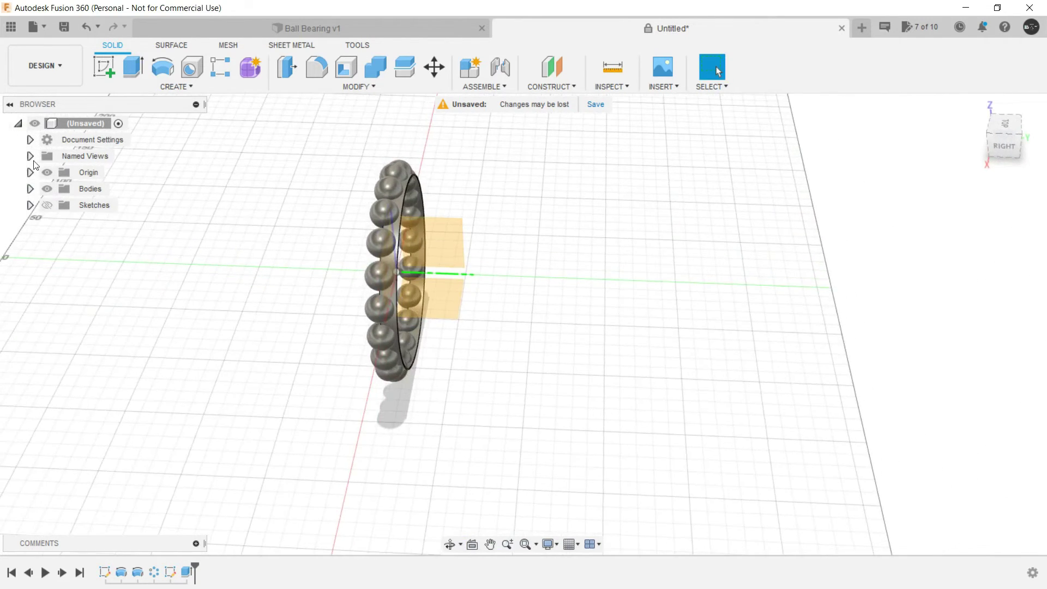
- Hide the origin planes and start a Combine with the Encasing ring as target
{"action": "left_click", "coordinate": [47, 174]}
{"action": "middle_click_drag", "start_coordinate": [289, 290], "coordinate": [337, 252], "text": "shift"}
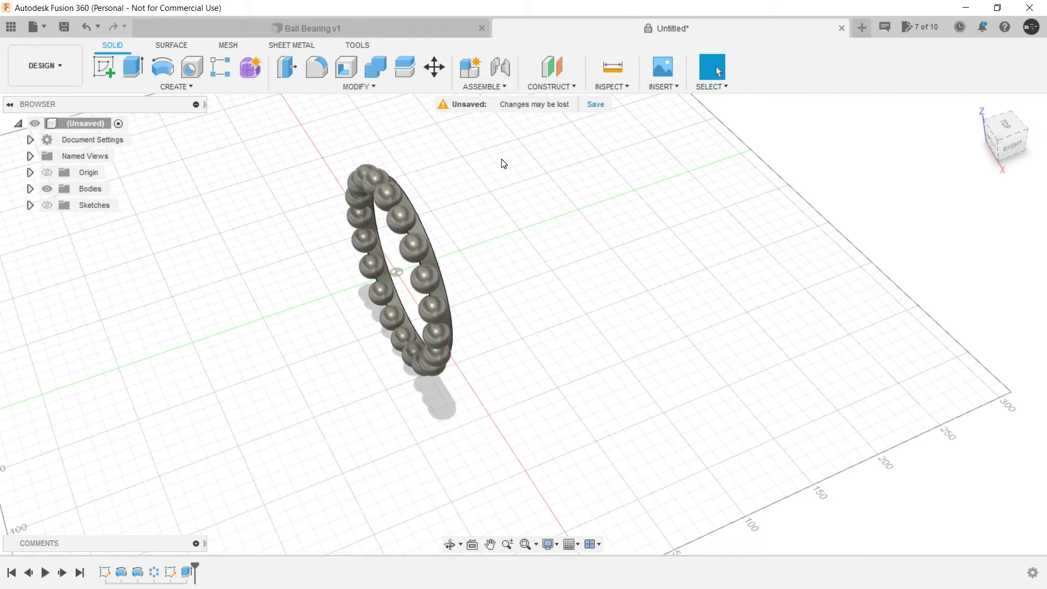
{"action": "left_click_drag", "start_coordinate": [482, 136], "coordinate": [299, 416]}
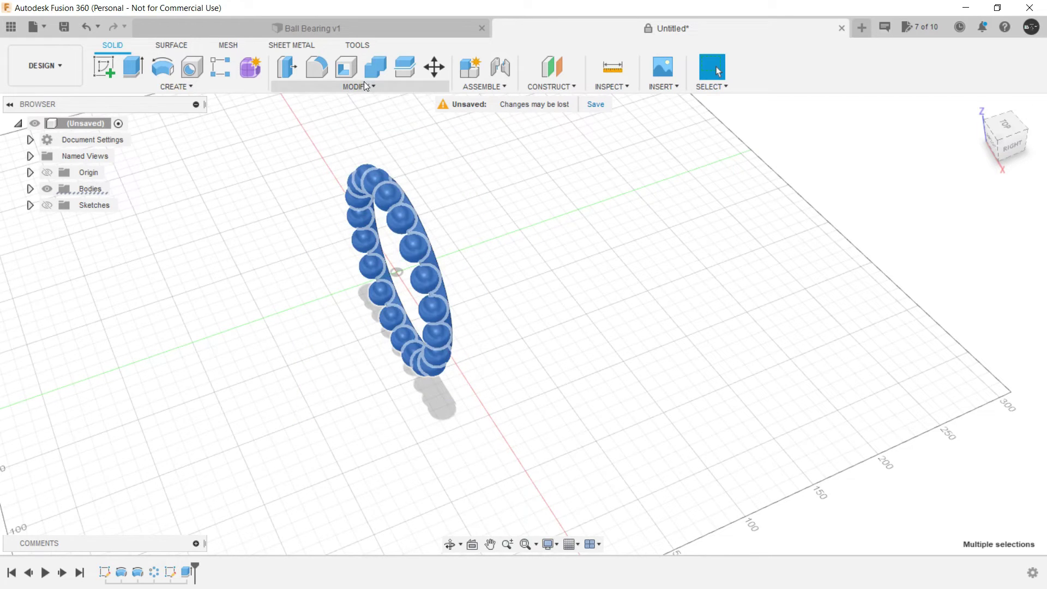
{"action": "left_click", "coordinate": [375, 67]}
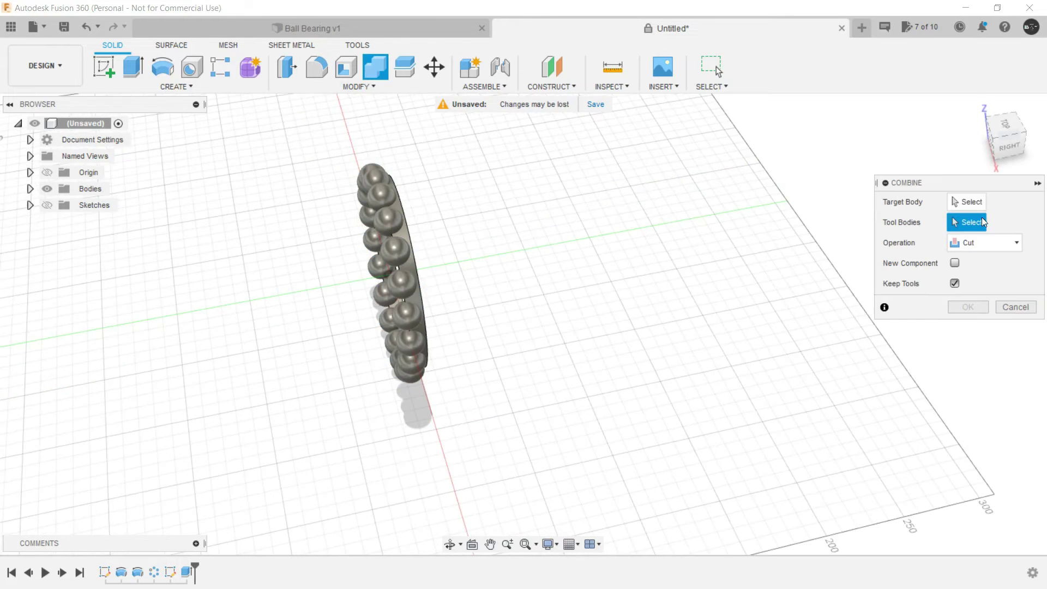
{"action": "left_click", "coordinate": [414, 271]}
{"action": "middle_click_drag", "start_coordinate": [493, 309], "coordinate": [650, 290], "text": "shift"}
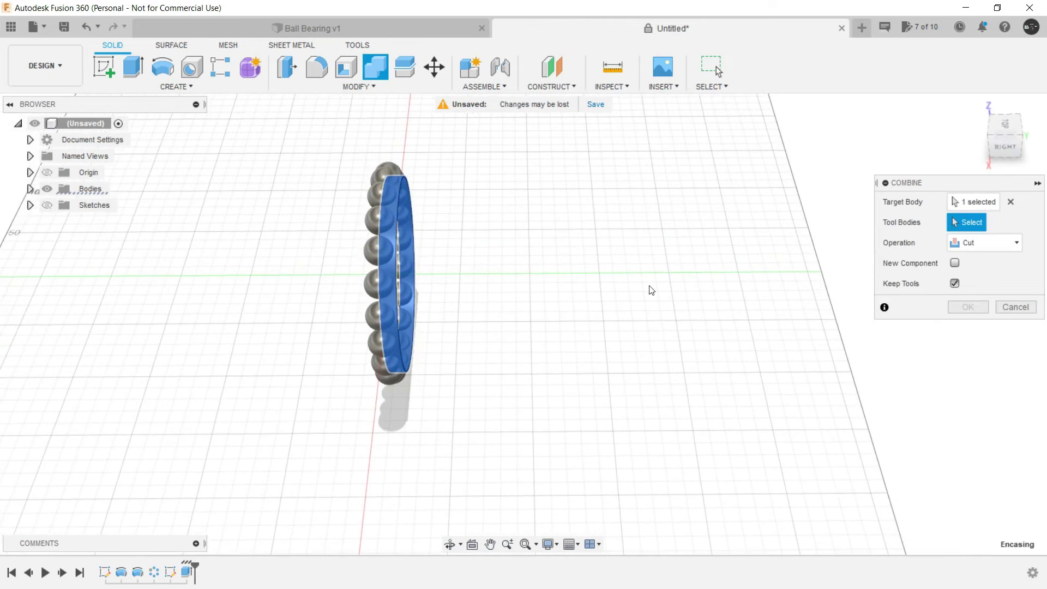
- Cut Body3 through Body22 from the Encasing ring, keeping the ball tool bodies
{"action": "left_click", "coordinate": [30, 189]}
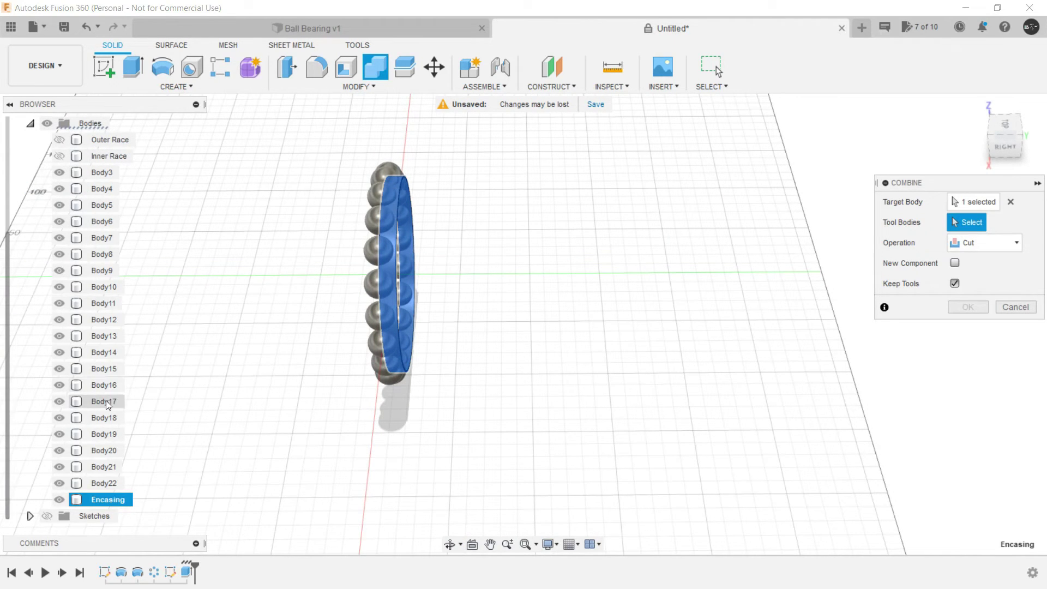
{"action": "left_click", "coordinate": [94, 175]}
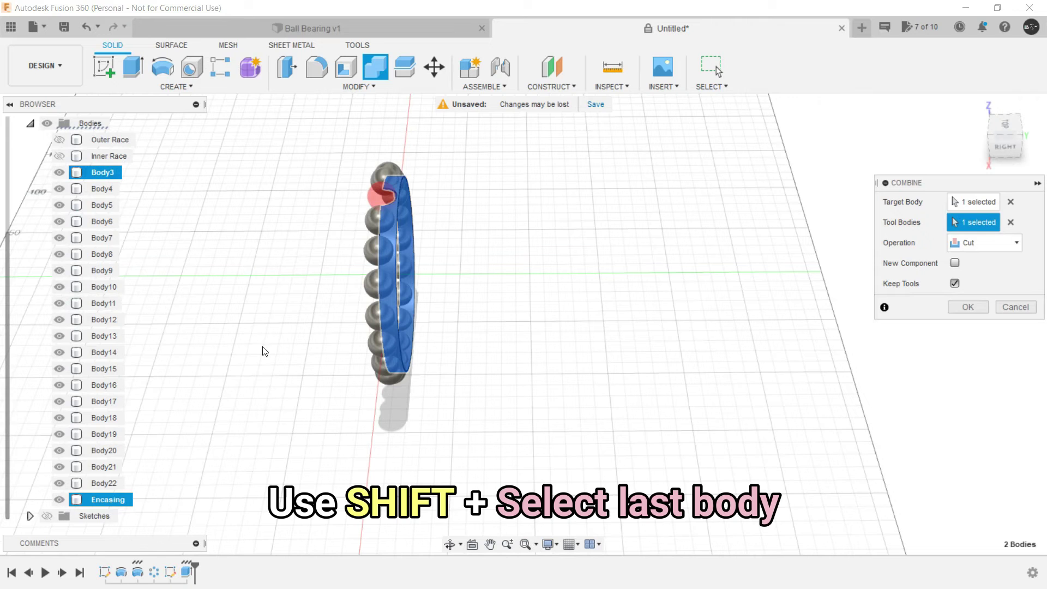
{"action": "left_click", "coordinate": [109, 482], "text": "shift"}
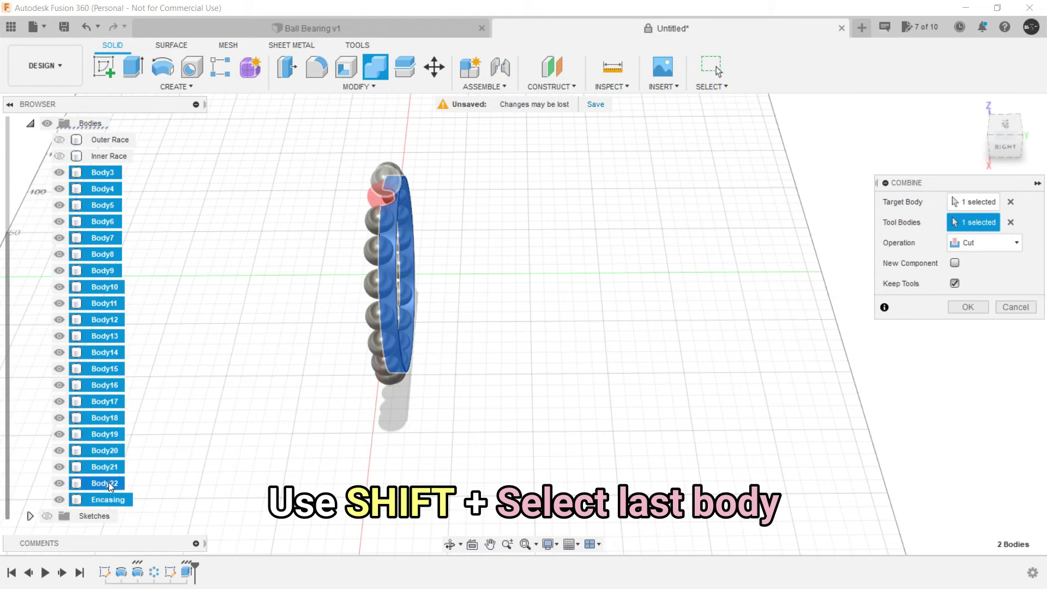
{"action": "middle_click_drag", "start_coordinate": [225, 362], "coordinate": [288, 358], "text": "shift"}
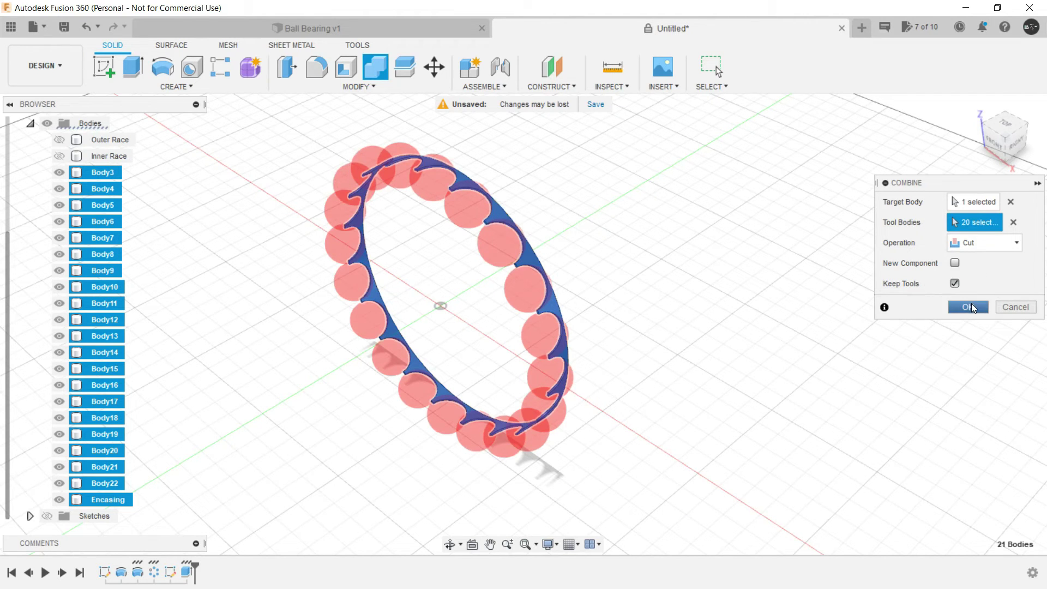
{"action": "left_click", "coordinate": [973, 308]}
{"action": "middle_click_drag", "start_coordinate": [908, 330], "coordinate": [689, 414], "text": "shift"}
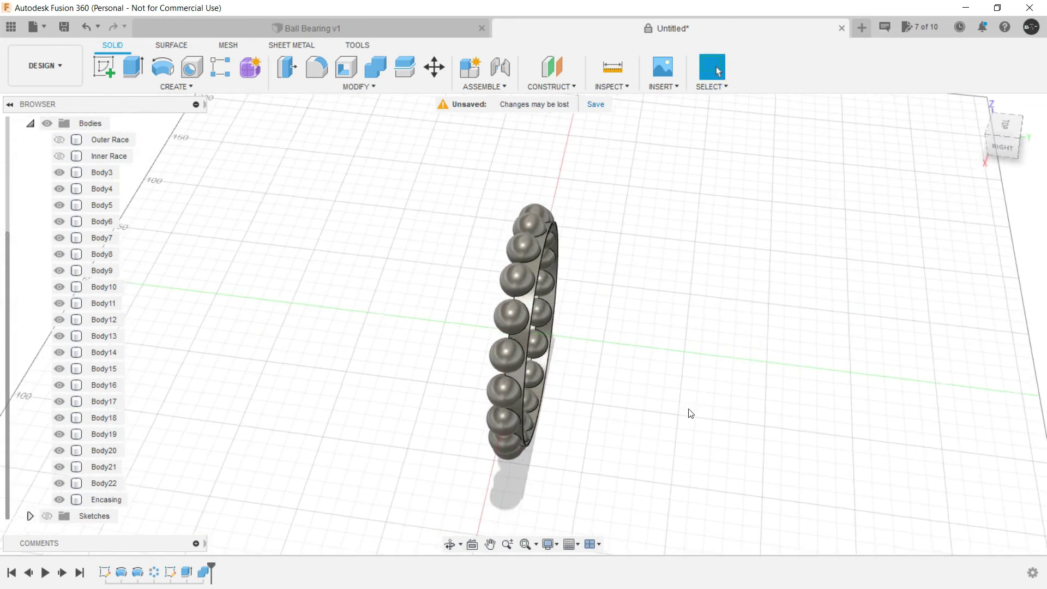
{"action": "left_click", "coordinate": [99, 172]}
{"action": "left_click", "coordinate": [116, 483], "text": "shift"}
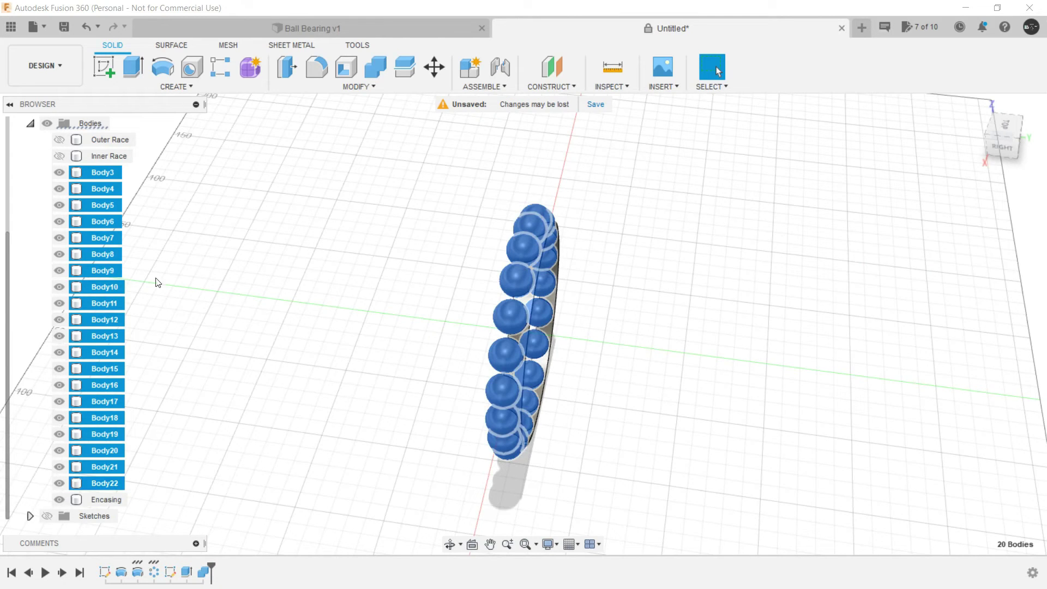
{"action": "right_click", "coordinate": [99, 245]}
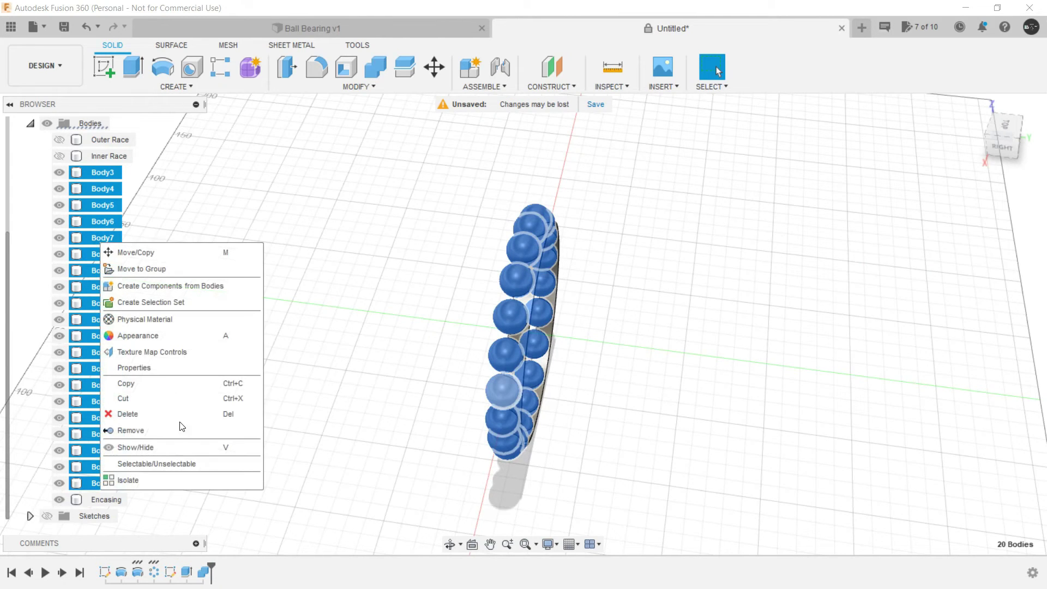
{"action": "left_click", "coordinate": [184, 449]}
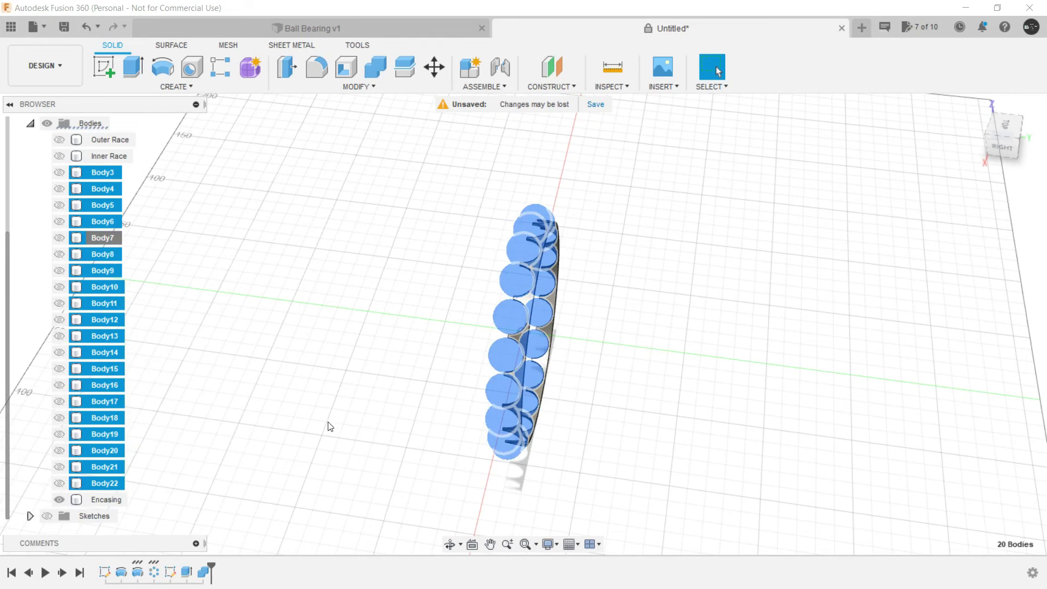
{"action": "middle_click_drag", "start_coordinate": [327, 303], "coordinate": [347, 275], "text": "shift"}
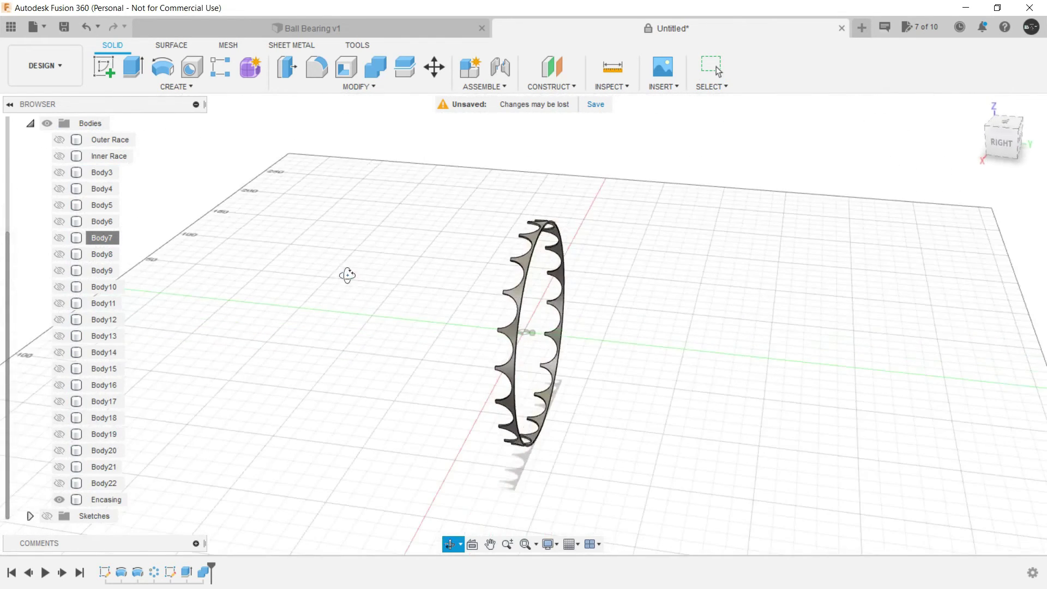
{"action": "left_click", "coordinate": [341, 31]}
{"action": "scroll", "coordinate": [413, 125], "scroll_direction": "up", "scroll_amount": 5}
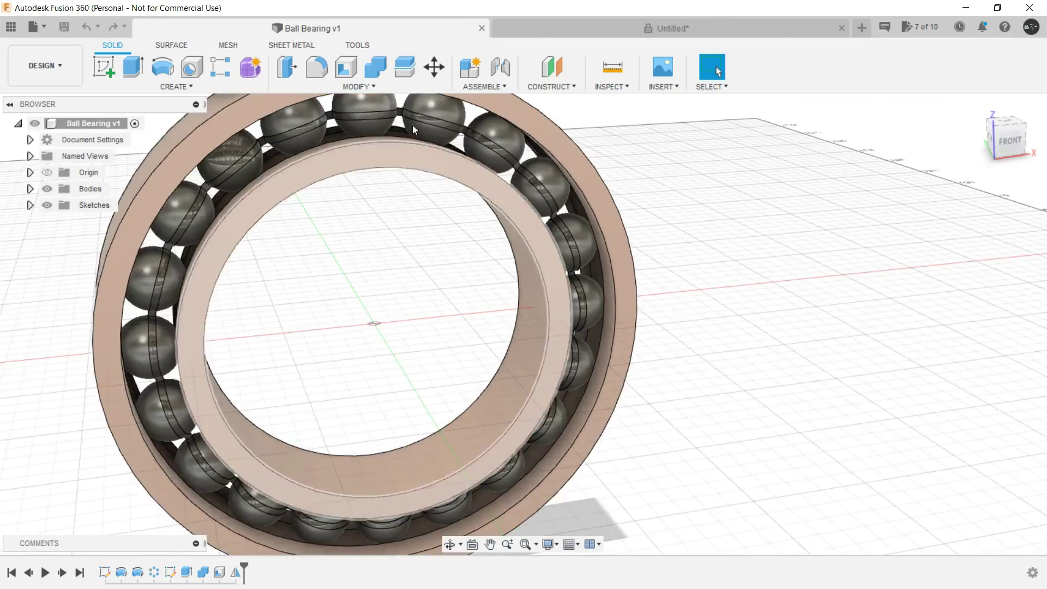
{"action": "scroll", "coordinate": [412, 137], "scroll_direction": "down", "scroll_amount": 8}
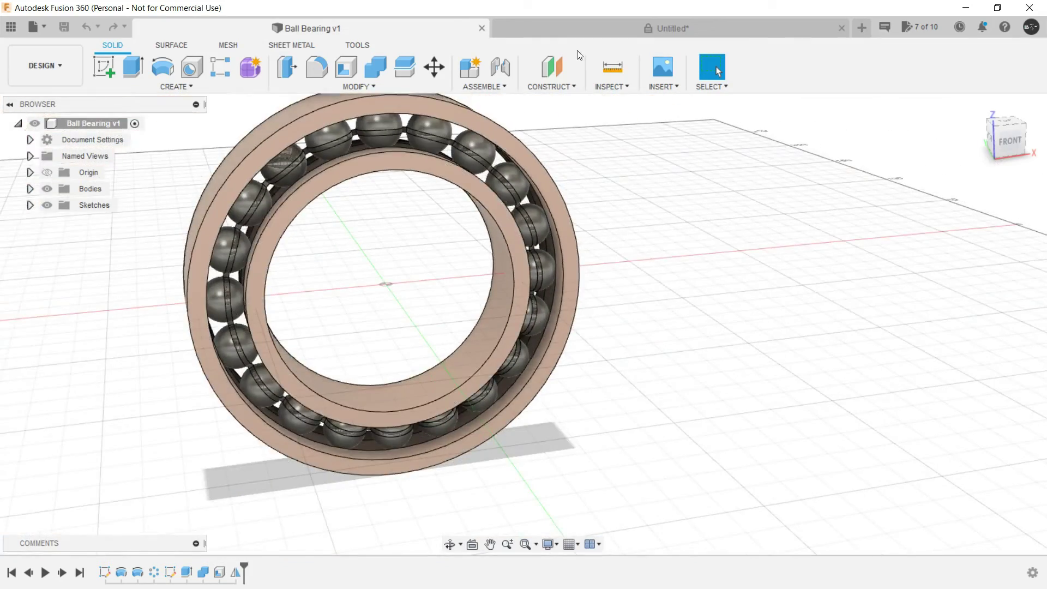
{"action": "left_click", "coordinate": [585, 28]}
{"action": "middle_click_drag", "start_coordinate": [584, 306], "coordinate": [458, 284], "text": "shift"}
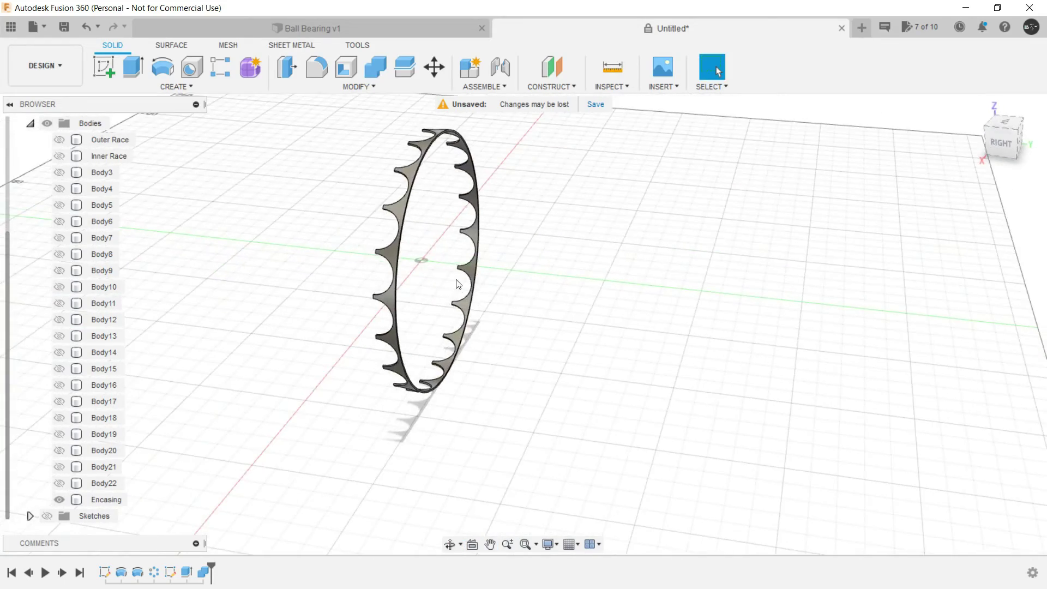
{"action": "scroll", "coordinate": [403, 131], "scroll_direction": "up", "scroll_amount": 3}
{"action": "scroll", "coordinate": [403, 132], "scroll_direction": "up", "scroll_amount": 2}
- Start a Shell on the Encasing cage and pick three of its faces to open
{"action": "left_click", "coordinate": [396, 86]}
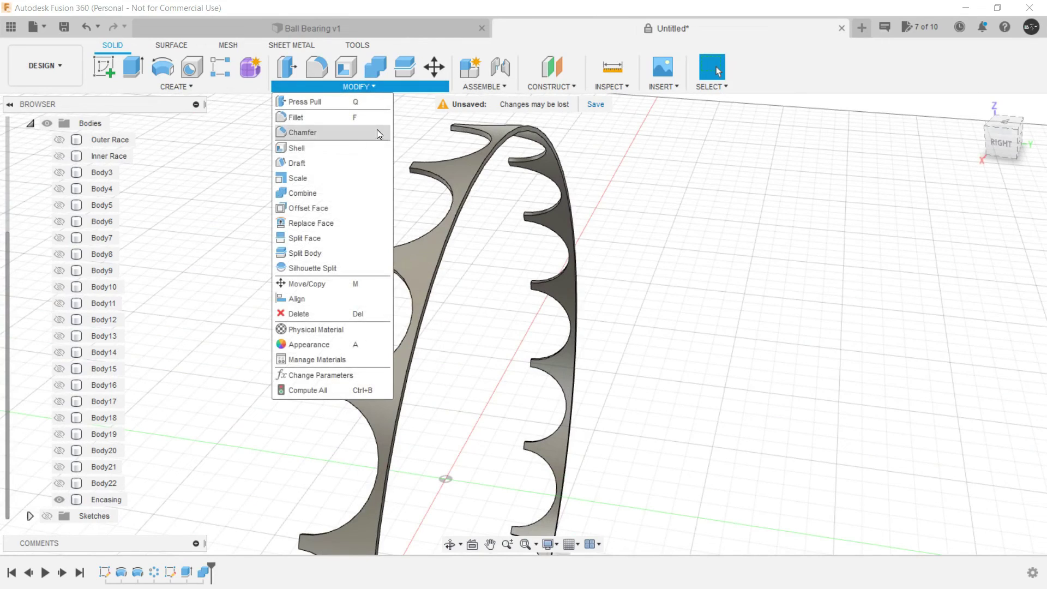
{"action": "key", "text": "Escape"}
{"action": "left_click", "coordinate": [333, 148]}
{"action": "left_click", "coordinate": [421, 260]}
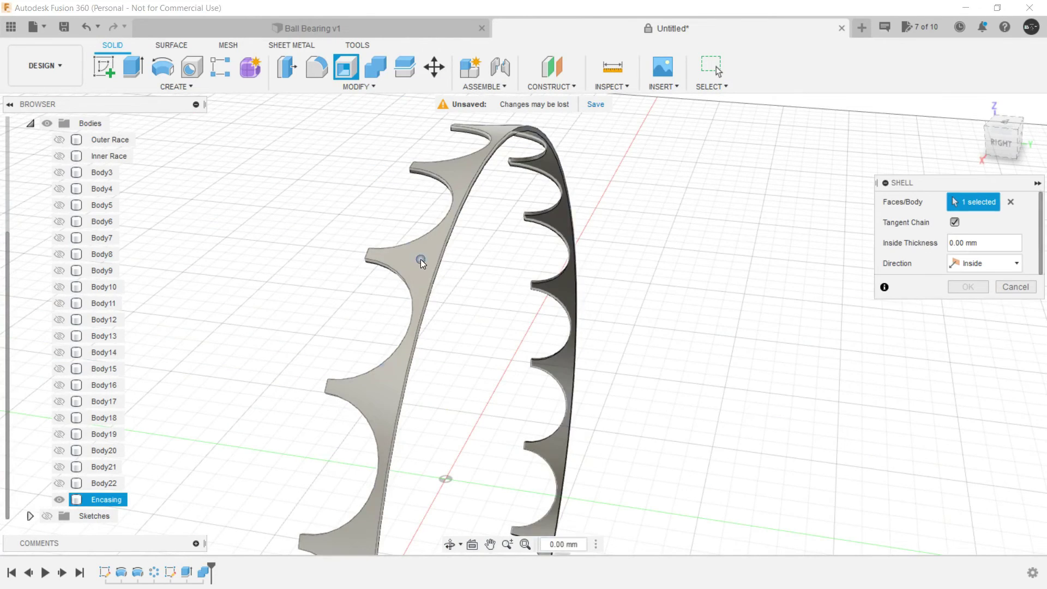
{"action": "middle_click_drag", "start_coordinate": [421, 259], "coordinate": [491, 305], "text": "shift"}
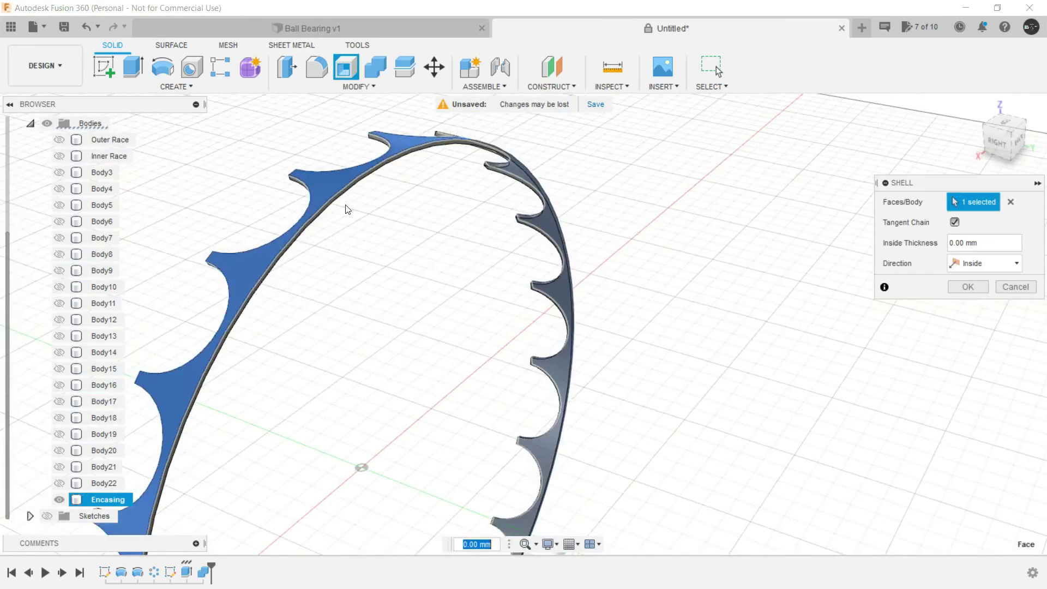
{"action": "scroll", "coordinate": [355, 205], "scroll_direction": "up", "scroll_amount": 2}
{"action": "left_click", "coordinate": [418, 267]}
{"action": "middle_click_drag", "start_coordinate": [418, 267], "coordinate": [471, 345], "text": "shift"}
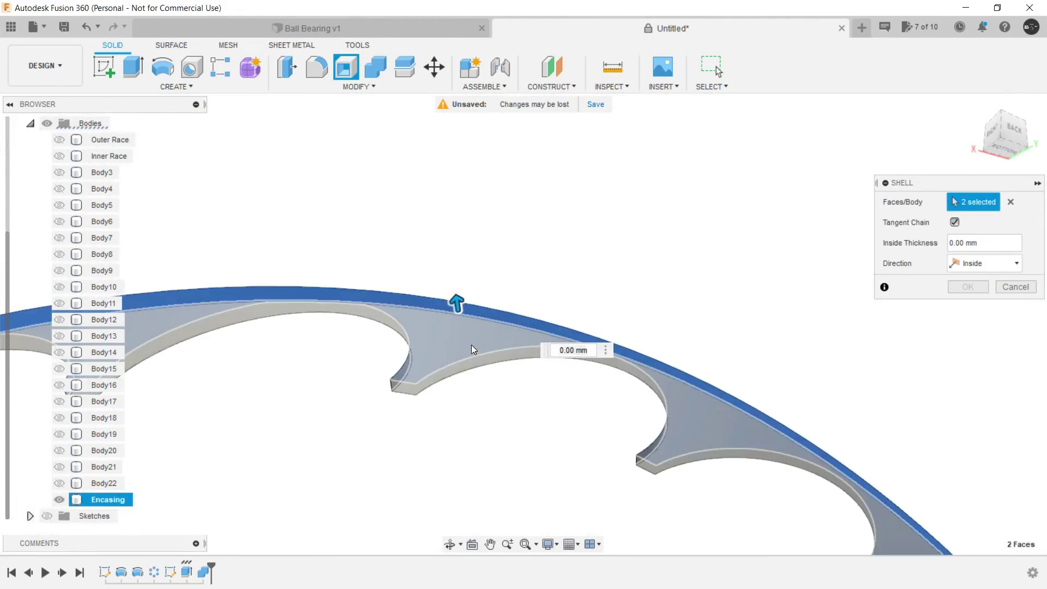
{"action": "left_click", "coordinate": [471, 345]}
{"action": "key", "text": "F6"}
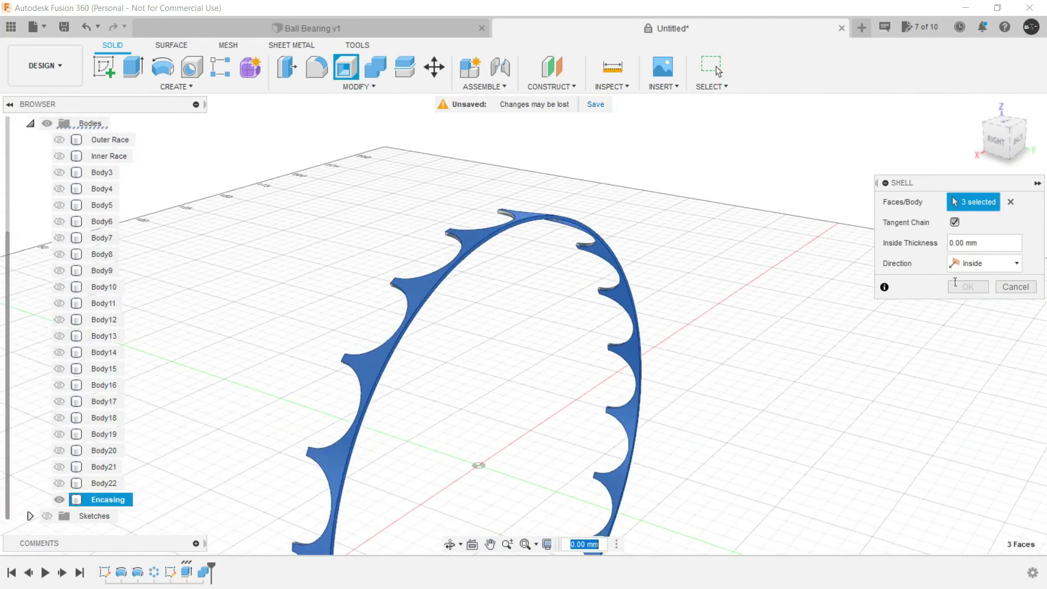
- Set the inside thickness to 0.1 mm and apply the shell
{"action": "double_click", "coordinate": [967, 248]}
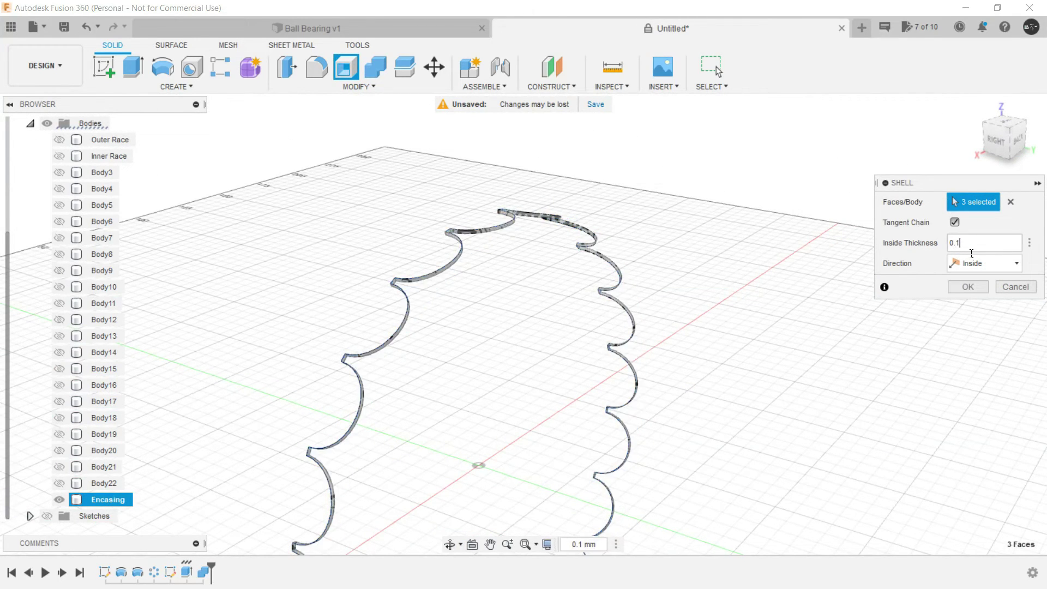
{"action": "left_click", "coordinate": [971, 286]}
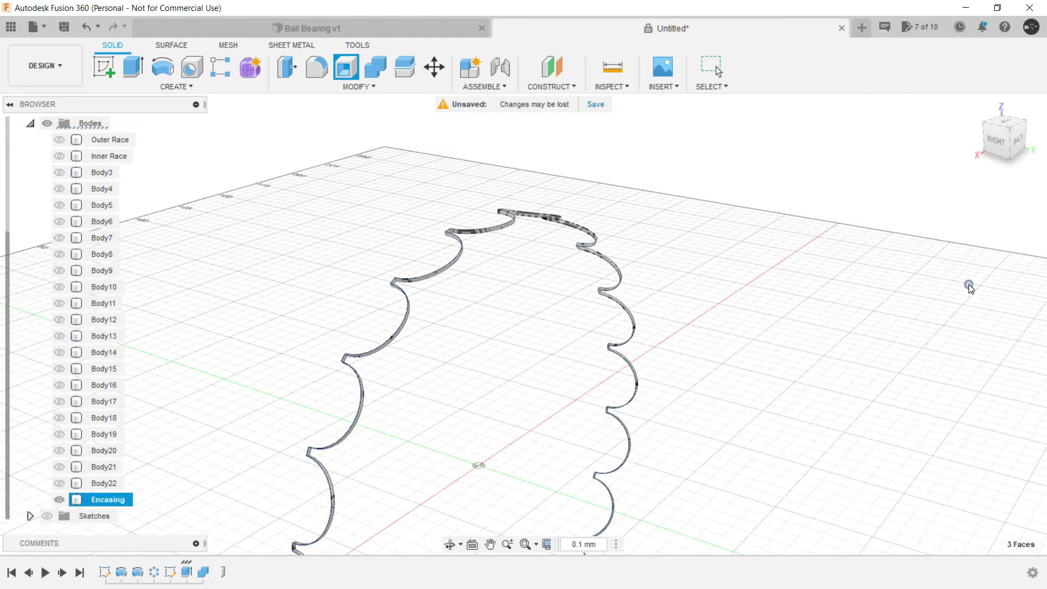
{"action": "scroll", "coordinate": [703, 333], "scroll_direction": "down", "scroll_amount": 3}
{"action": "mouse_move", "coordinate": [701, 334]}
{"action": "middle_mouse_down", "text": "shift"}
{"action": "mouse_move", "coordinate": [746, 327]}
{"action": "mouse_move", "coordinate": [752, 346]}
{"action": "mouse_move", "coordinate": [722, 346]}
{"action": "mouse_move", "coordinate": [710, 368]}
{"action": "mouse_move", "coordinate": [685, 329]}
{"action": "mouse_move", "coordinate": [627, 294]}
{"action": "mouse_move", "coordinate": [661, 303]}
{"action": "mouse_move", "coordinate": [631, 291]}
{"action": "middle_mouse_up", "text": "shift"}
- Show the origin and mirror the Encasing body across the vertical origin plane, joined
{"action": "scroll", "coordinate": [53, 155], "scroll_direction": "up", "scroll_amount": 2}
{"action": "left_click", "coordinate": [53, 157]}
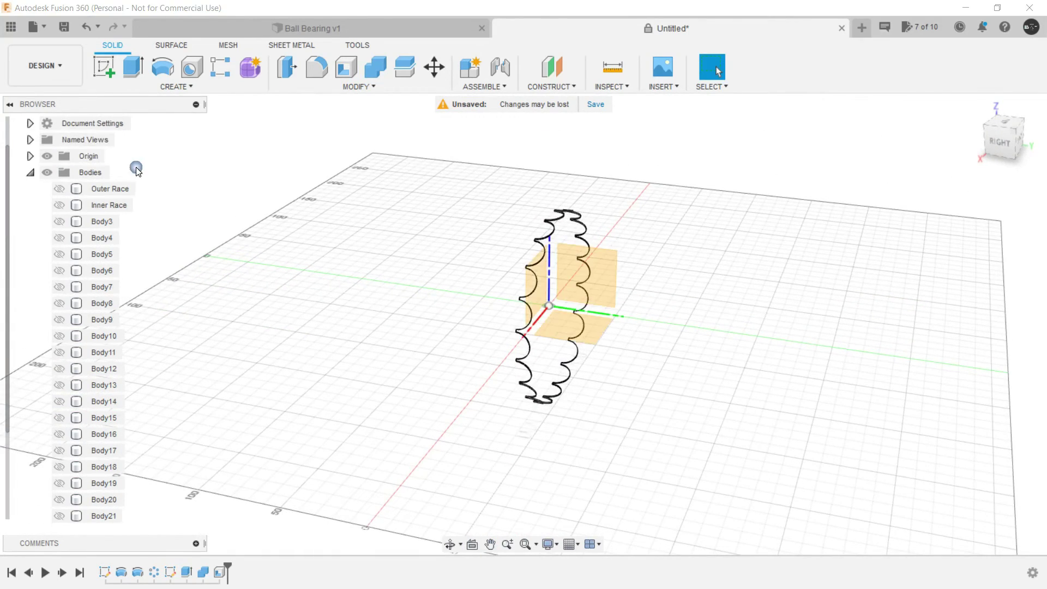
{"action": "left_click", "coordinate": [176, 86]}
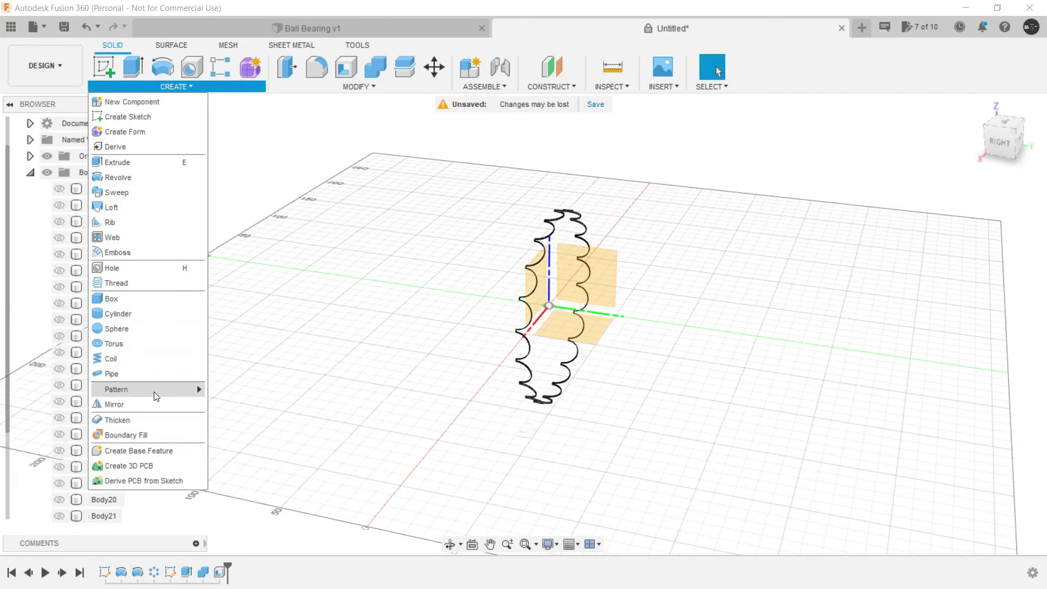
{"action": "left_click", "coordinate": [155, 406]}
{"action": "left_click", "coordinate": [946, 202]}
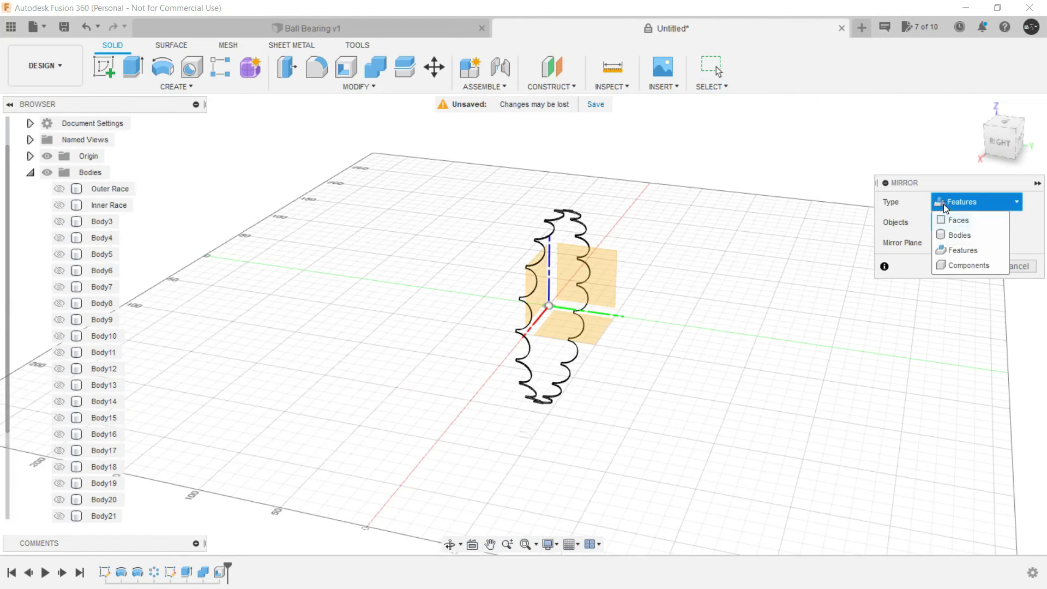
{"action": "left_click", "coordinate": [960, 236]}
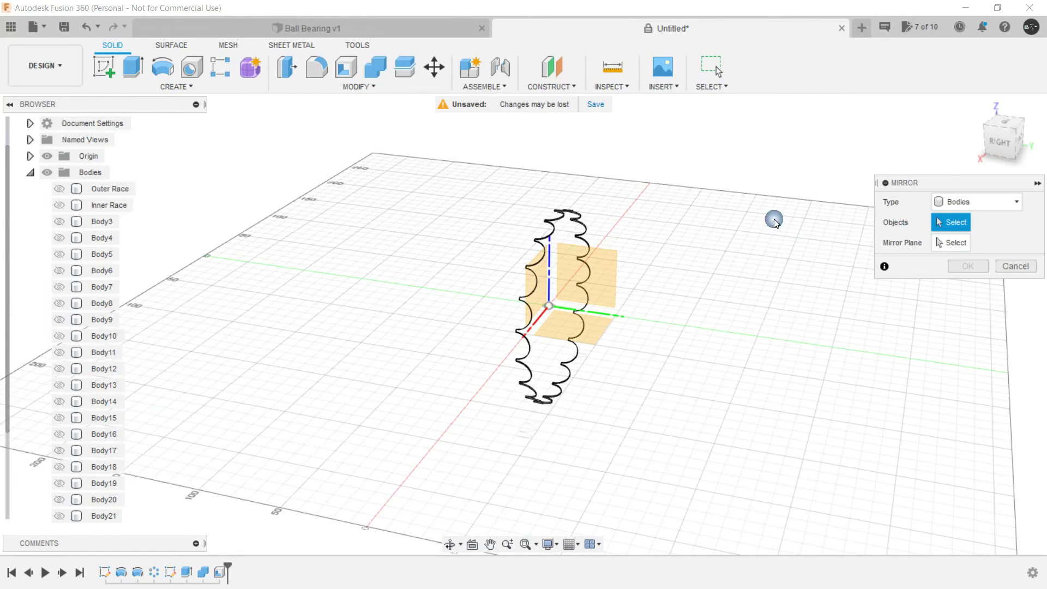
{"action": "left_click", "coordinate": [550, 230]}
{"action": "scroll", "coordinate": [606, 294], "scroll_direction": "up", "scroll_amount": 3}
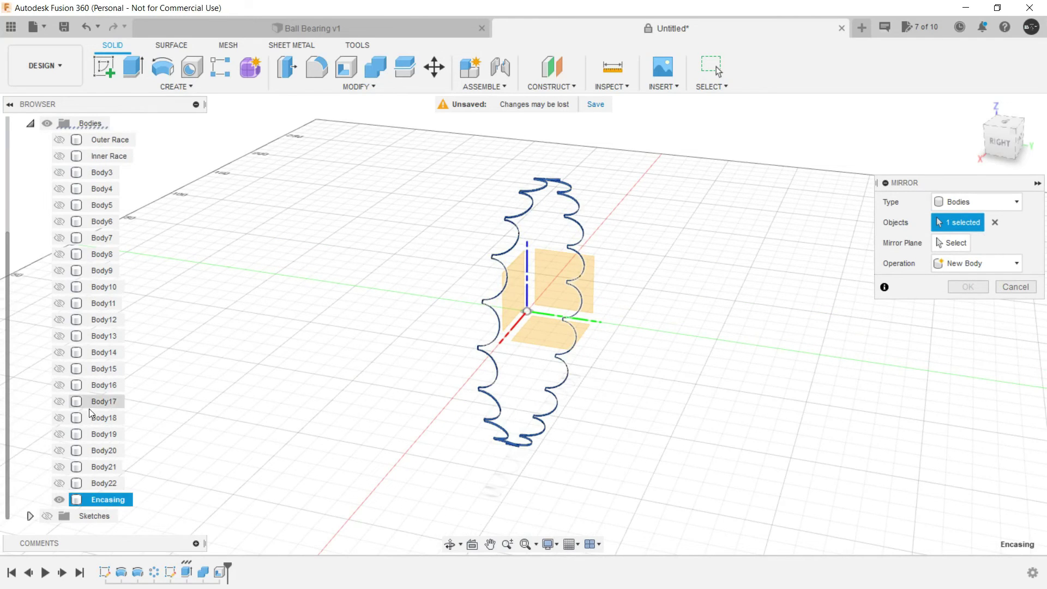
{"action": "left_click", "coordinate": [952, 243]}
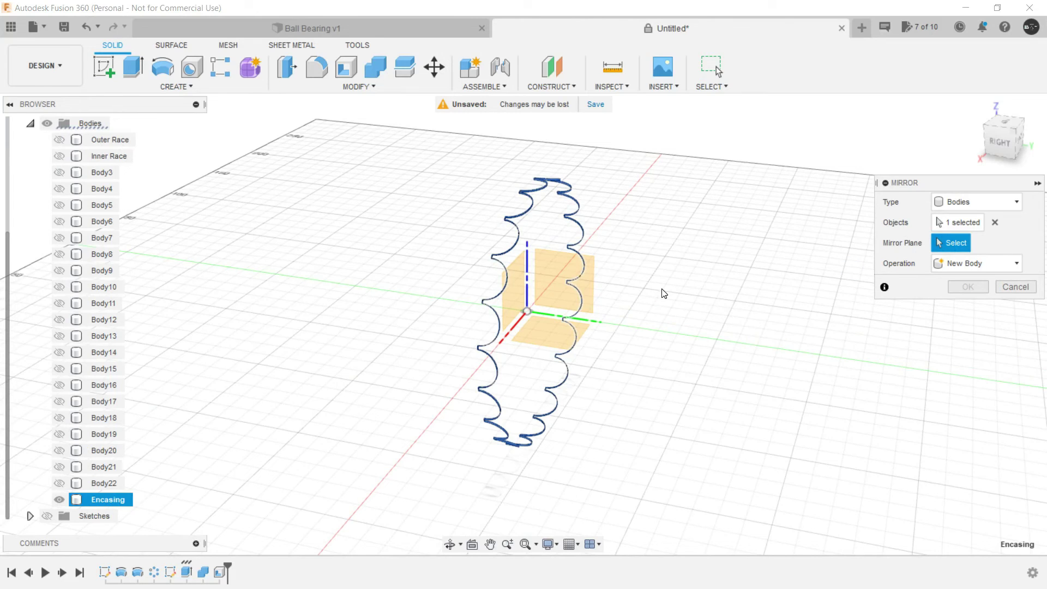
{"action": "left_click", "coordinate": [514, 282]}
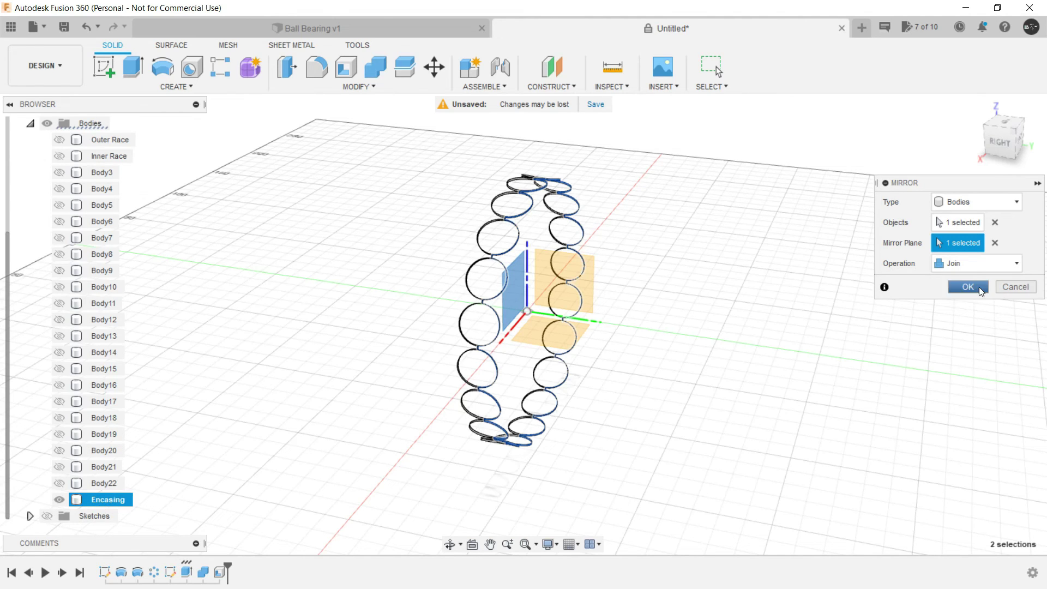
{"action": "left_click", "coordinate": [969, 287]}
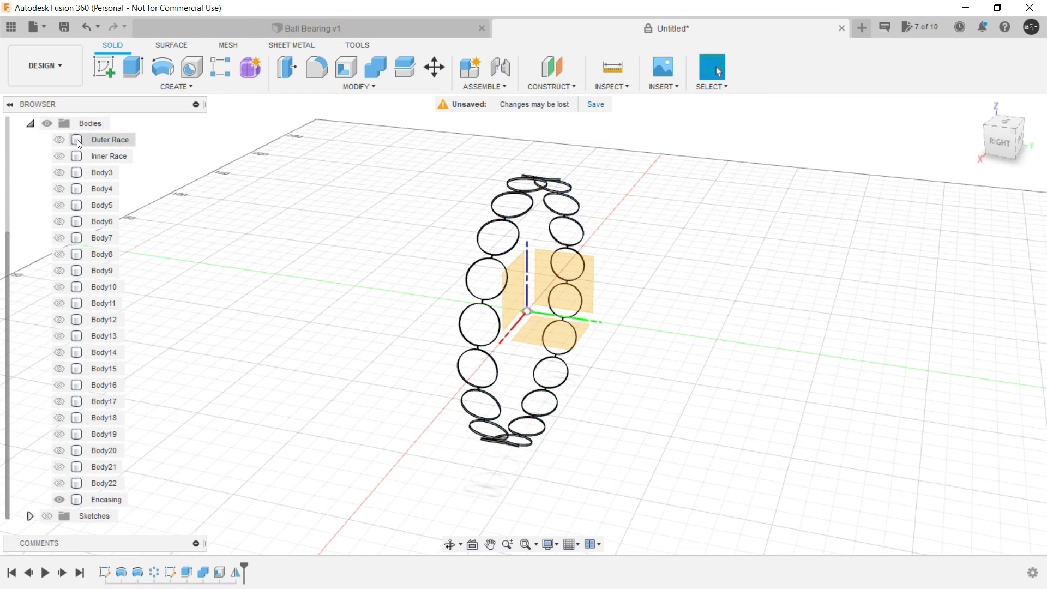
- Show all bodies via the Bodies folder, then hide the origin planes and axes
{"action": "scroll", "coordinate": [335, 309], "scroll_direction": "down", "scroll_amount": 3}
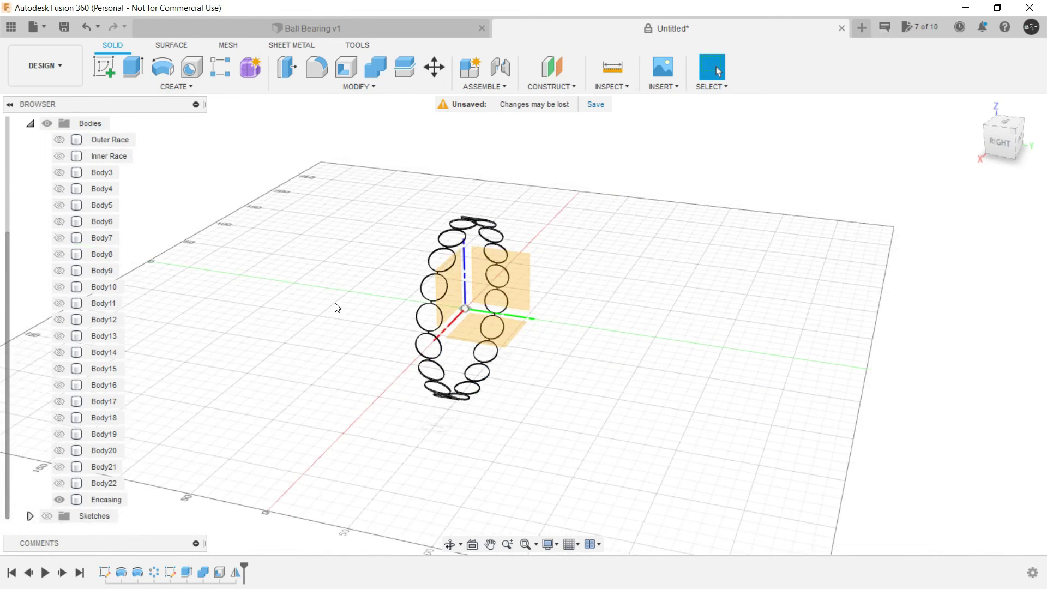
{"action": "mouse_move", "coordinate": [334, 306]}
{"action": "middle_mouse_down", "text": "shift"}
{"action": "mouse_move", "coordinate": [311, 304]}
{"action": "mouse_move", "coordinate": [332, 301]}
{"action": "middle_mouse_up", "text": "shift"}
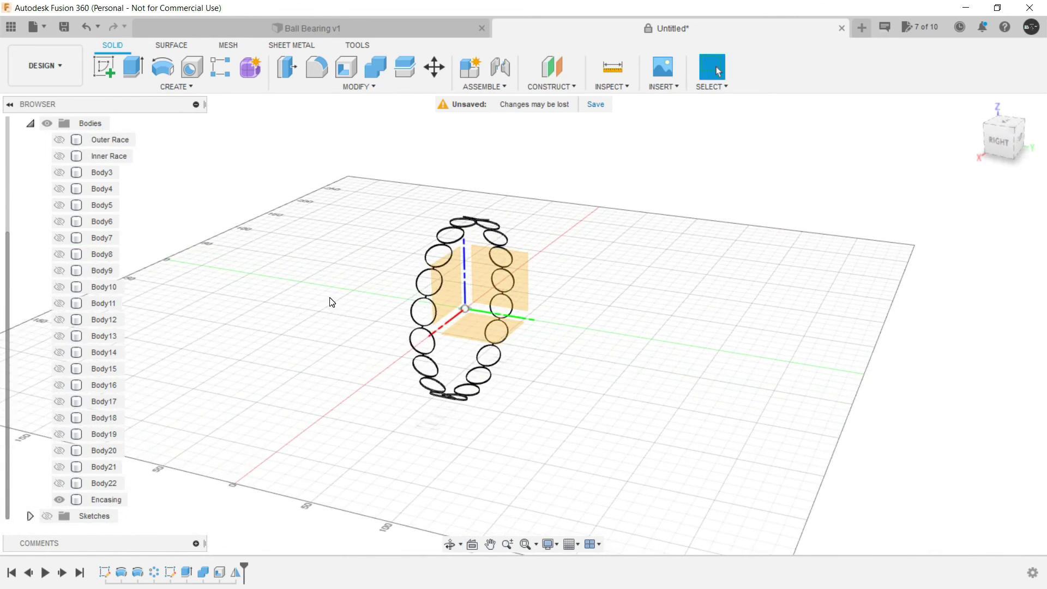
{"action": "right_click", "coordinate": [85, 128]}
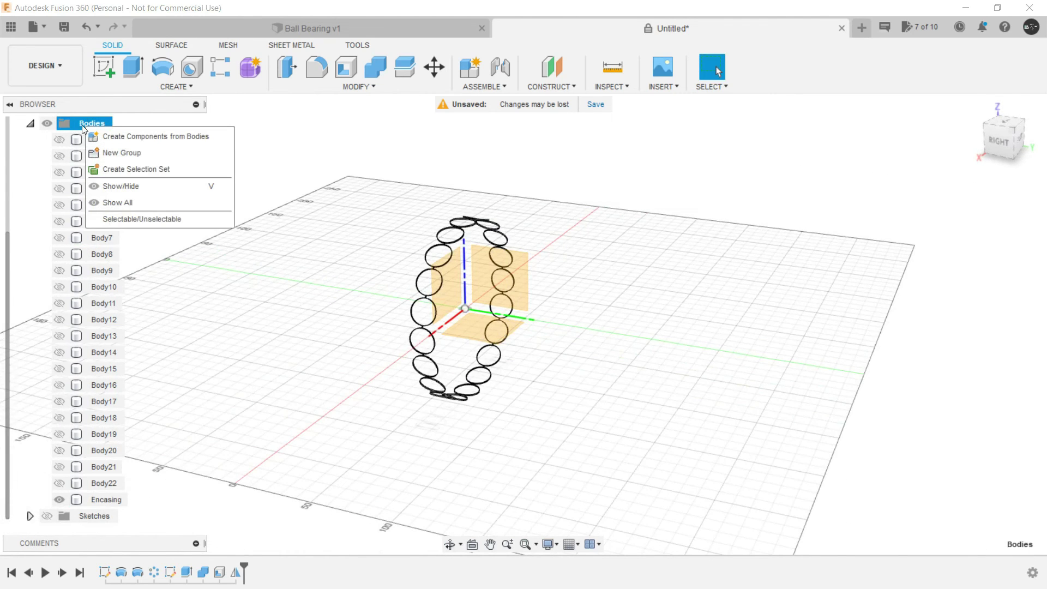
{"action": "left_click", "coordinate": [137, 203]}
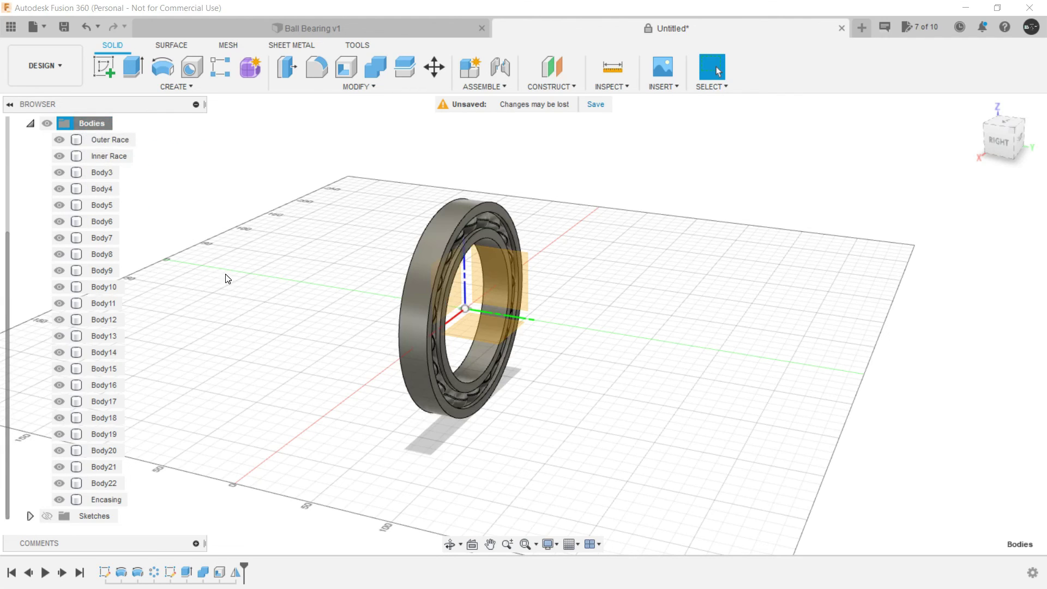
{"action": "scroll", "coordinate": [64, 207], "scroll_direction": "up", "scroll_amount": 1}
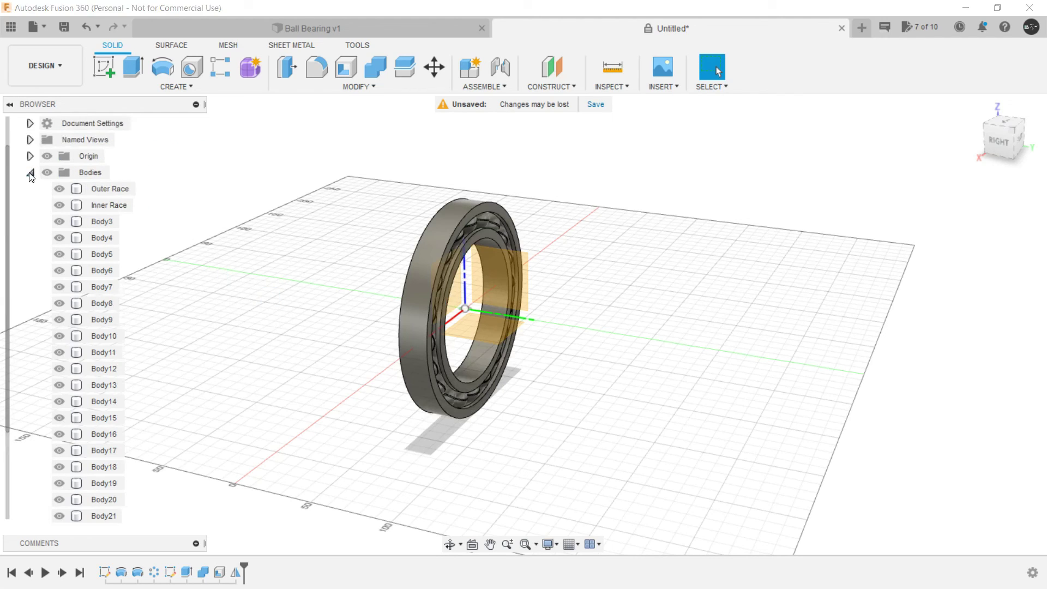
{"action": "left_click", "coordinate": [30, 172]}
{"action": "left_click", "coordinate": [51, 175]}
{"action": "middle_click_drag", "start_coordinate": [270, 351], "coordinate": [216, 368], "text": "shift"}
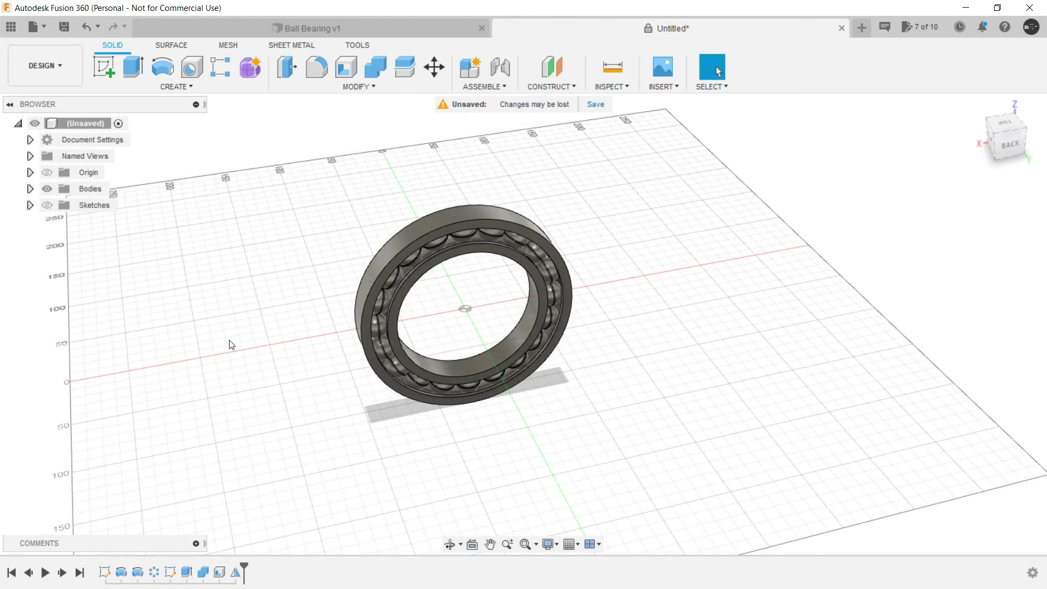
{"action": "scroll", "coordinate": [462, 190], "scroll_direction": "up", "scroll_amount": 1}
- Fillet four edges of the inner and outer races with a 1 mm radius
{"action": "scroll", "coordinate": [559, 169], "scroll_direction": "up", "scroll_amount": 2}
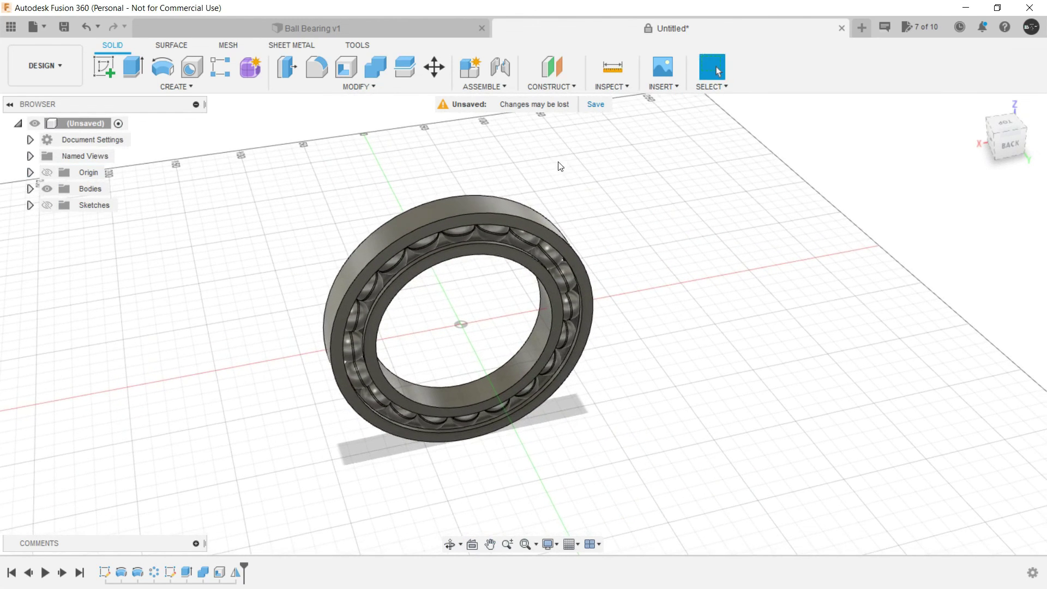
{"action": "left_click", "coordinate": [444, 218]}
{"action": "scroll", "coordinate": [490, 240], "scroll_direction": "up", "scroll_amount": 3}
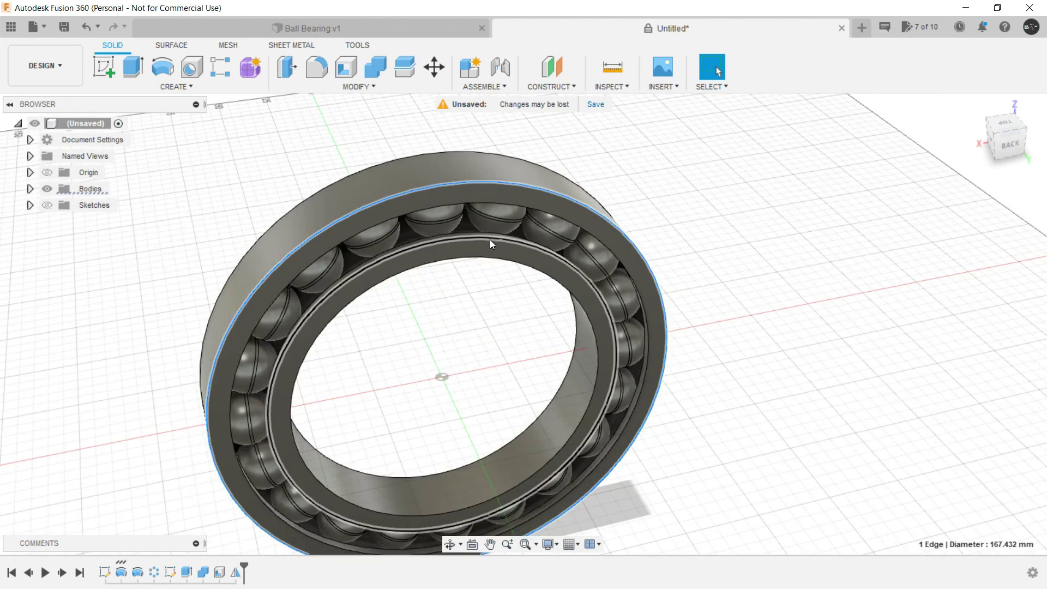
{"action": "middle_click_drag", "start_coordinate": [487, 241], "coordinate": [286, 215], "text": "shift"}
{"action": "left_click", "coordinate": [440, 186], "text": "shift"}
{"action": "left_click", "coordinate": [288, 225], "text": "shift"}
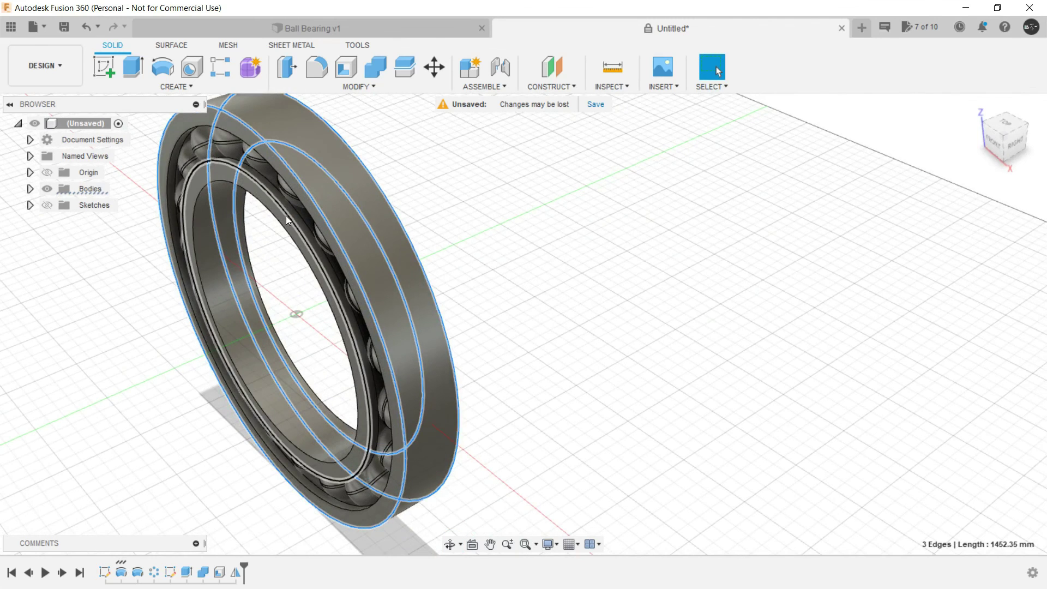
{"action": "key", "text": "f"}
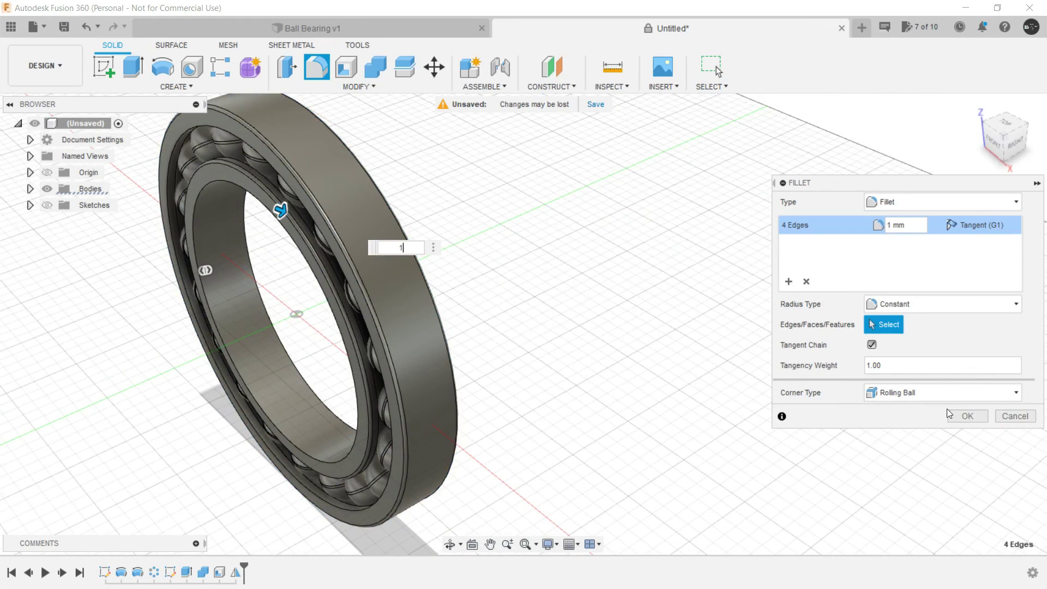
{"action": "left_click", "coordinate": [967, 416]}
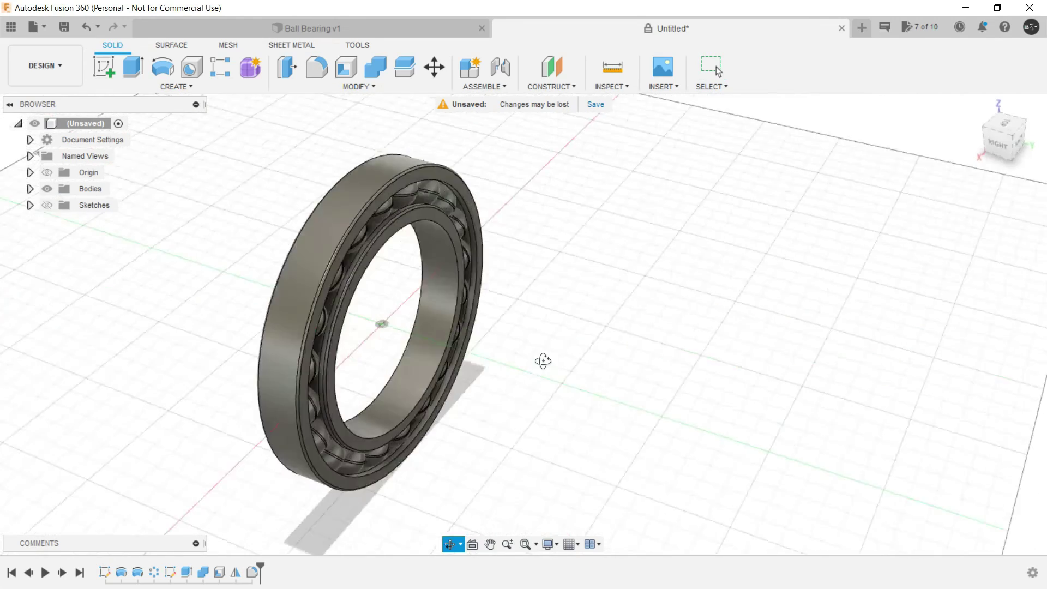